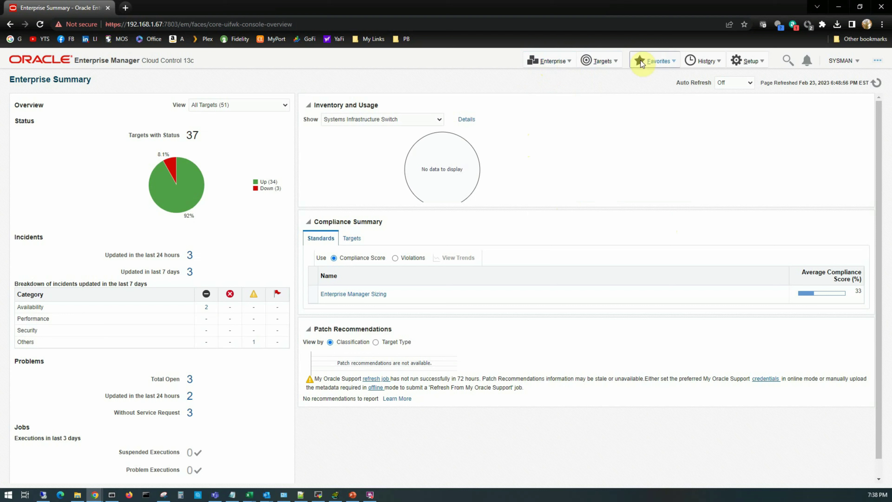
# Glance at the saved Favorites list, then drop down the Targets menu.
pyautogui.click(651, 62)
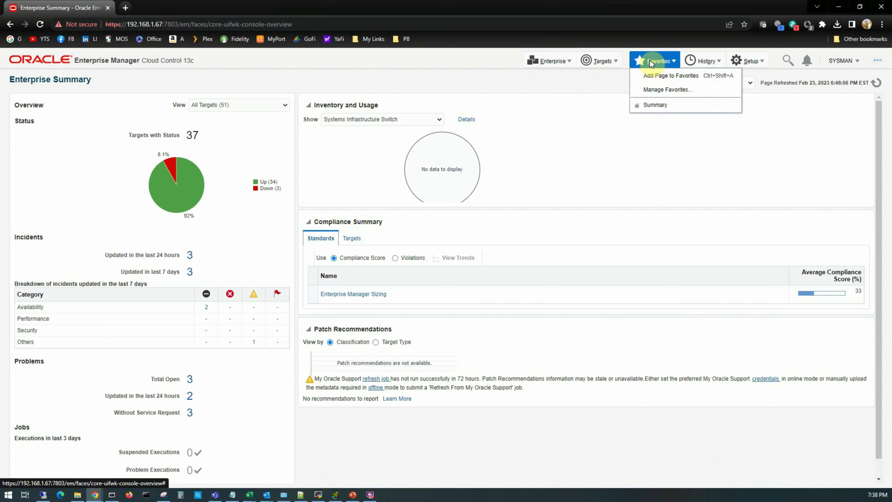
pyautogui.click(693, 59)
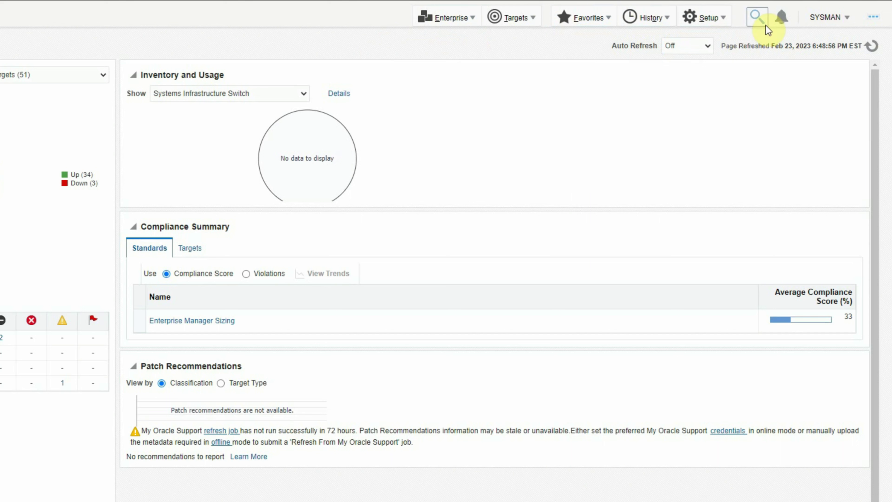
pyautogui.click(519, 22)
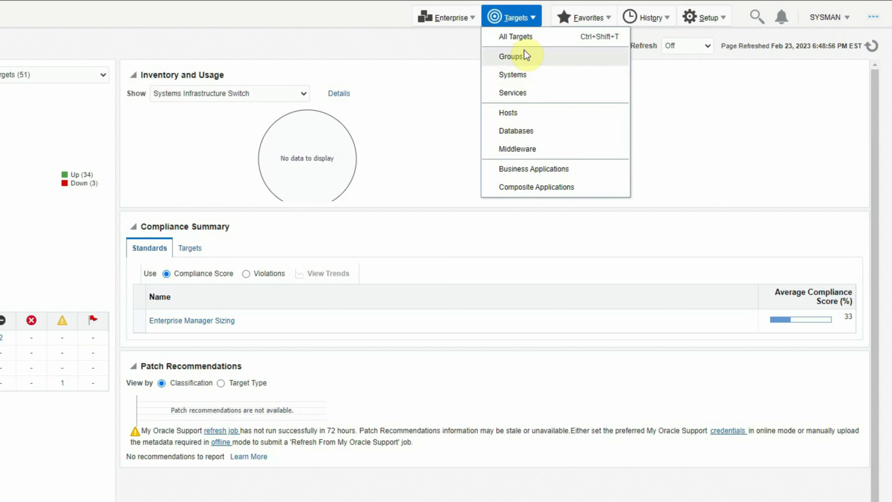
# From Targets > All Targets, go to the oemrepo_adminsvr.oraexpert.org database home page.
pyautogui.click(525, 36)
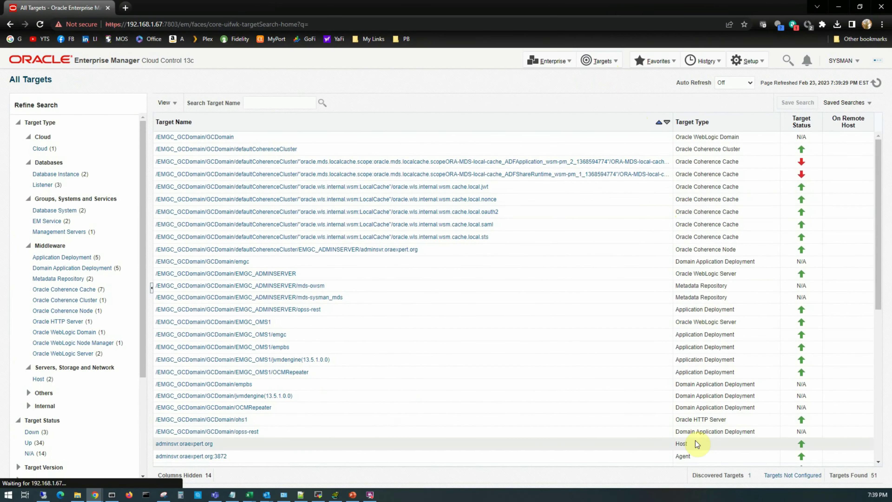
pyautogui.scroll(-8, 216, 360)
pyautogui.click(215, 360)
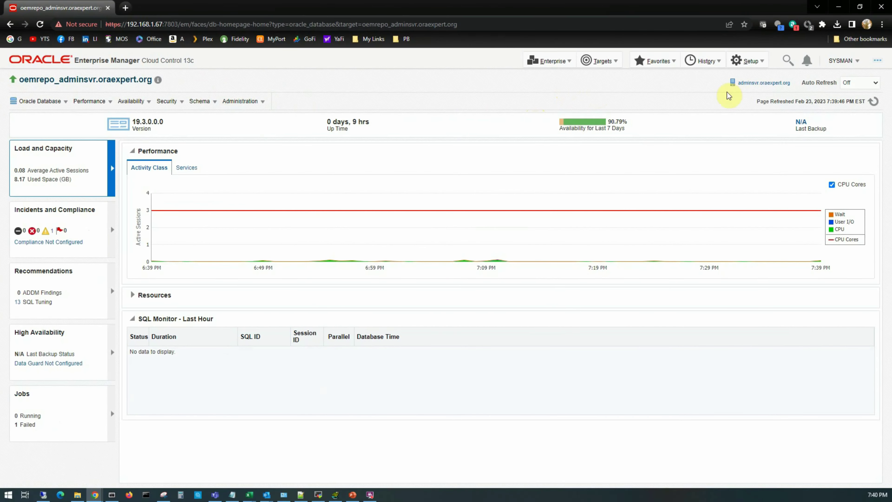
# Go back to the Enterprise > Summary page showing all 37 targets.
pyautogui.click(553, 61)
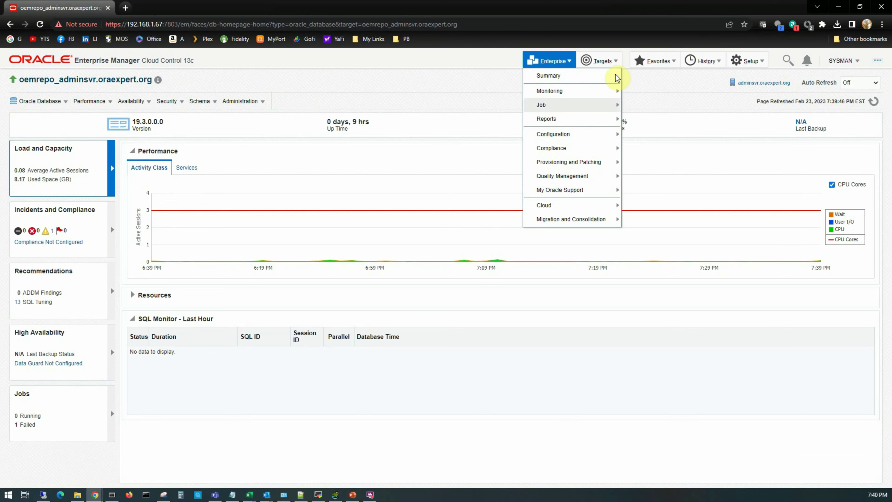
pyautogui.click(603, 61)
pyautogui.click(614, 64)
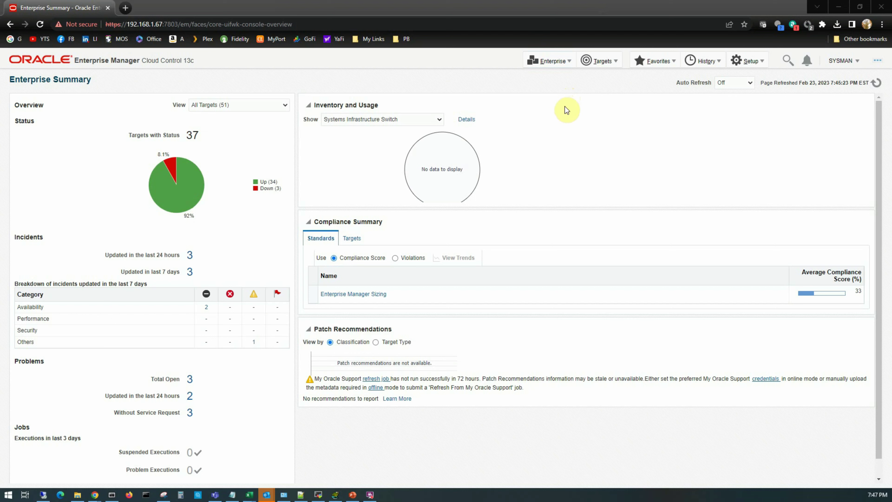
pyautogui.click(566, 63)
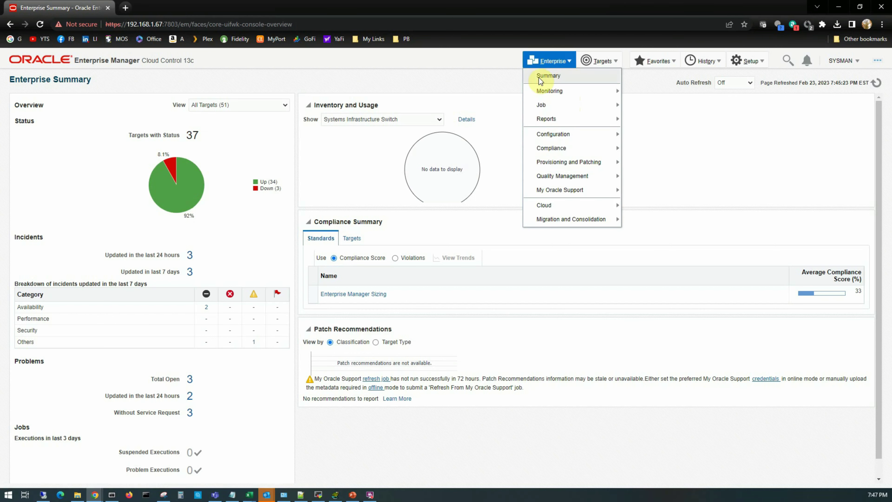
pyautogui.click(551, 76)
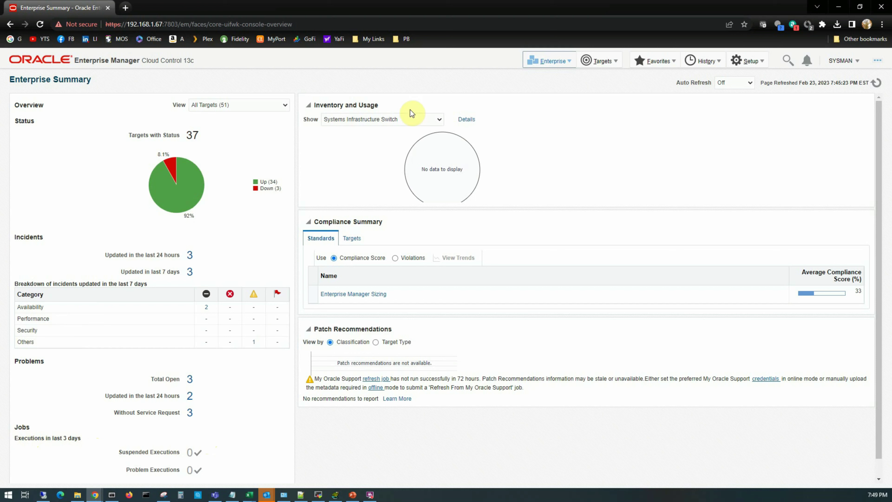
# Switch the Inventory and Usage chart to Database Installations, then bring up Enterprise > Monitoring.
pyautogui.click(439, 119)
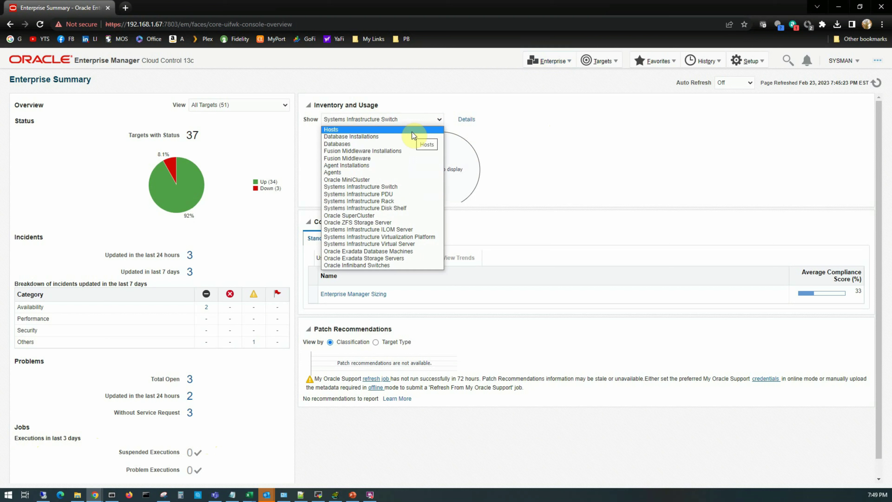
pyautogui.click(369, 137)
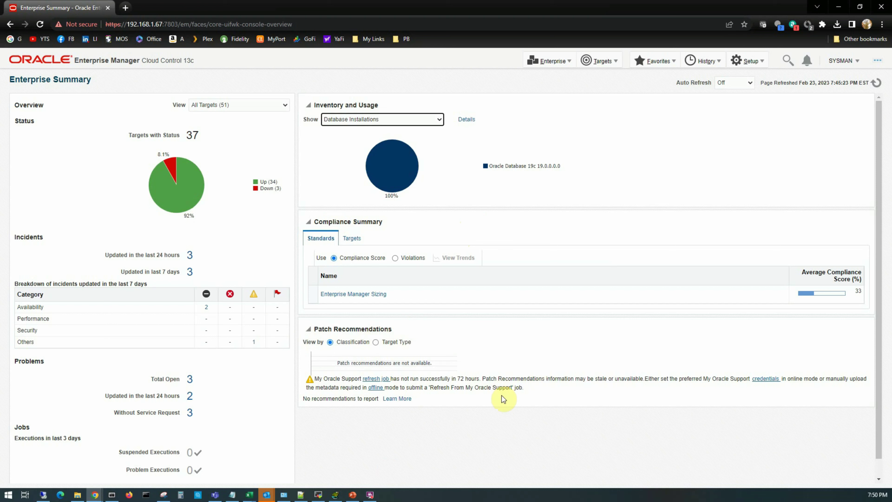
pyautogui.click(544, 62)
pyautogui.moveTo(549, 94)
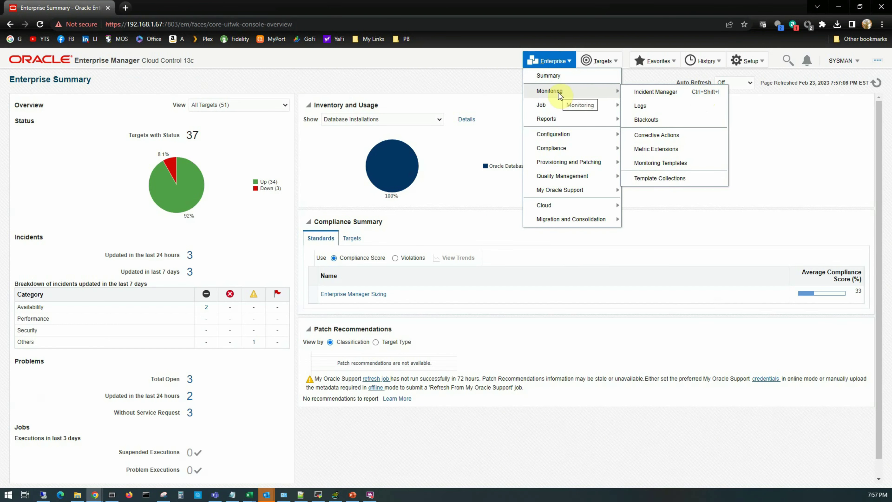
# View all open incidents in Incident Manager, then go to Enterprise > Monitoring > Logs.
pyautogui.click(682, 93)
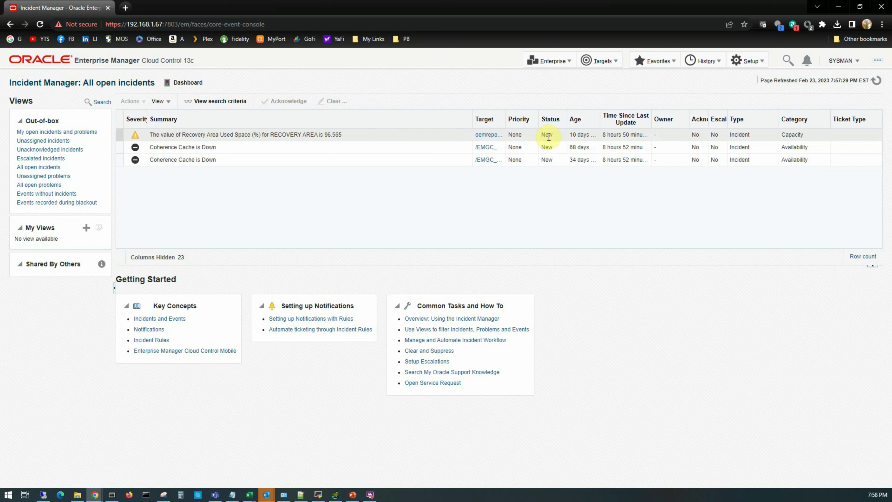
pyautogui.click(547, 66)
pyautogui.moveTo(616, 93)
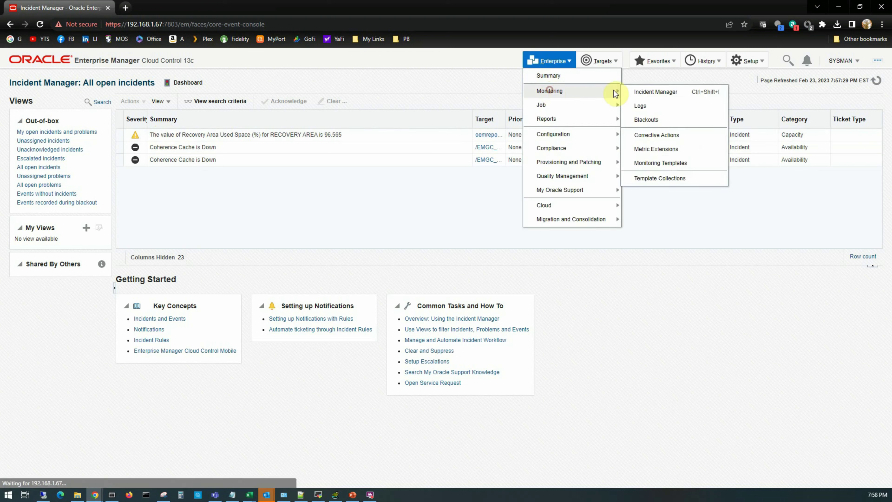
pyautogui.click(649, 106)
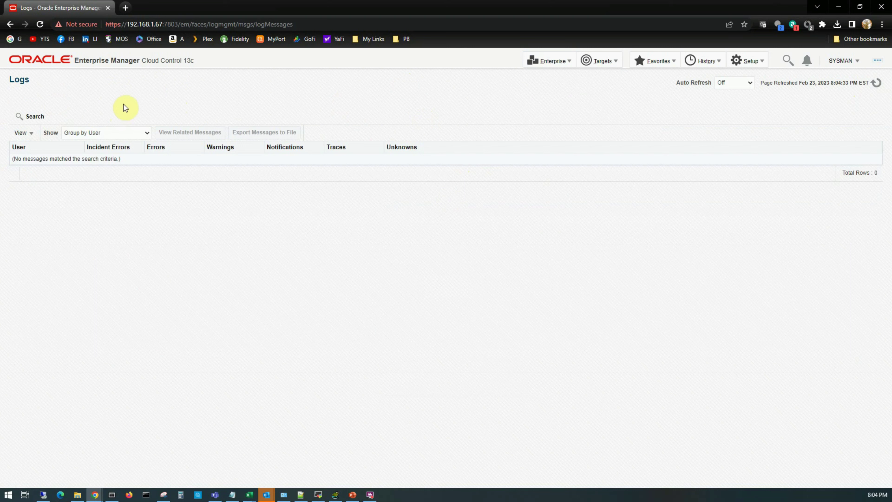
# Check the Logs grouping options without changing them, then go to Enterprise > Monitoring > Blackouts.
pyautogui.click(129, 133)
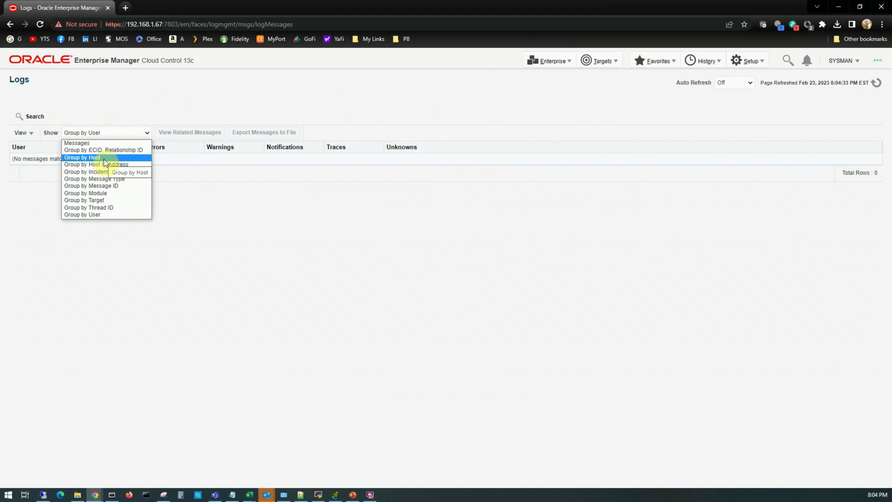
pyautogui.click(165, 102)
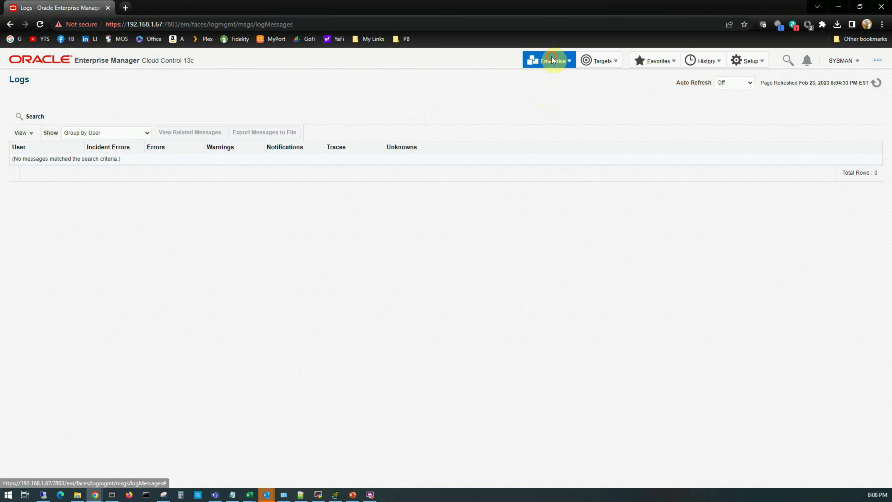
pyautogui.click(552, 58)
pyautogui.moveTo(552, 92)
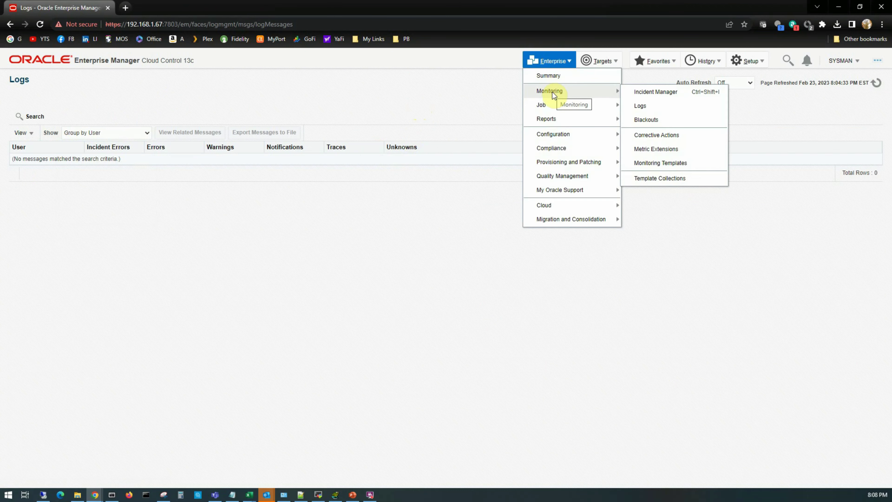
pyautogui.click(647, 120)
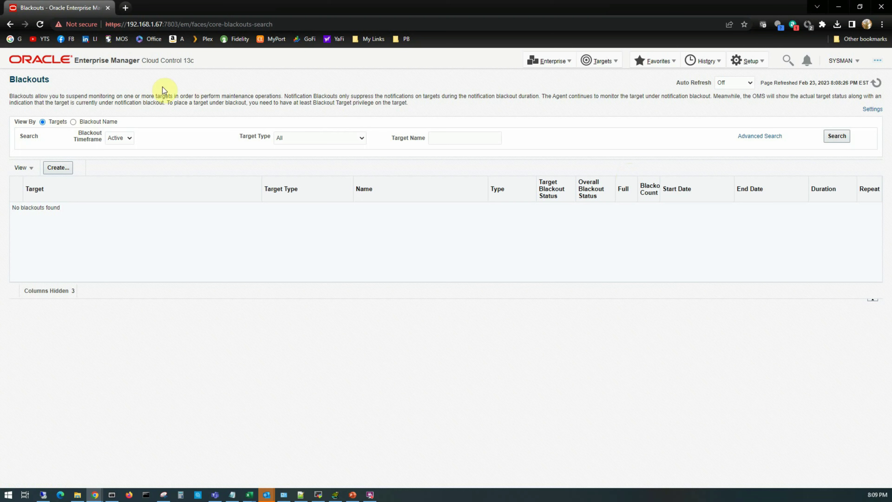
# Go to Enterprise > Monitoring > Corrective Actions to see the empty library.
pyautogui.click(548, 65)
pyautogui.moveTo(556, 92)
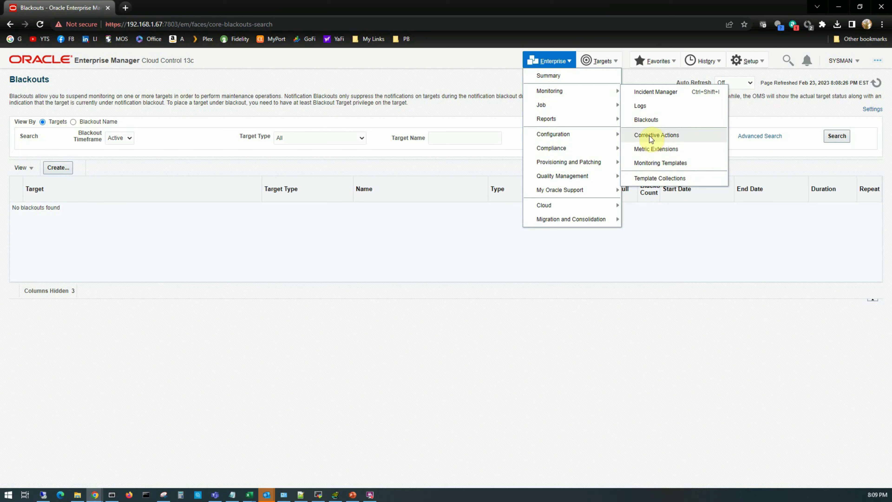
pyautogui.click(667, 135)
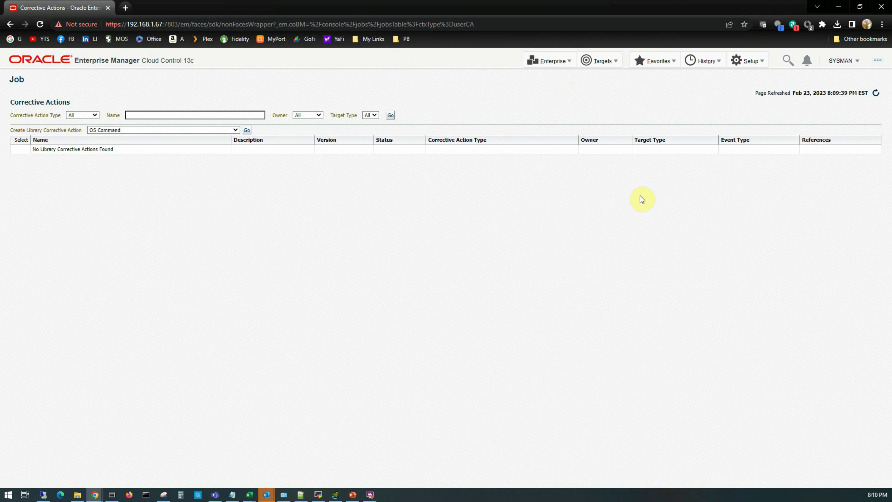
# Go to Enterprise > Monitoring > Metric Extensions, which lists zero extensions.
pyautogui.click(552, 60)
pyautogui.moveTo(559, 87)
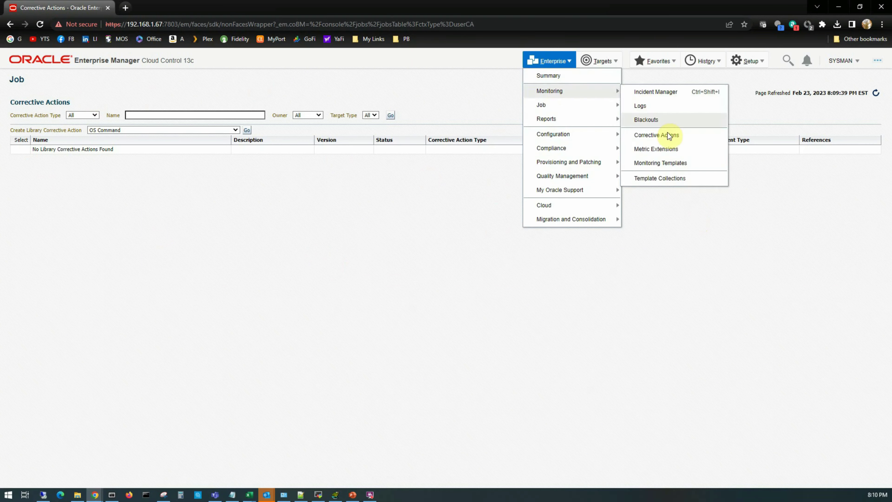
pyautogui.click(672, 150)
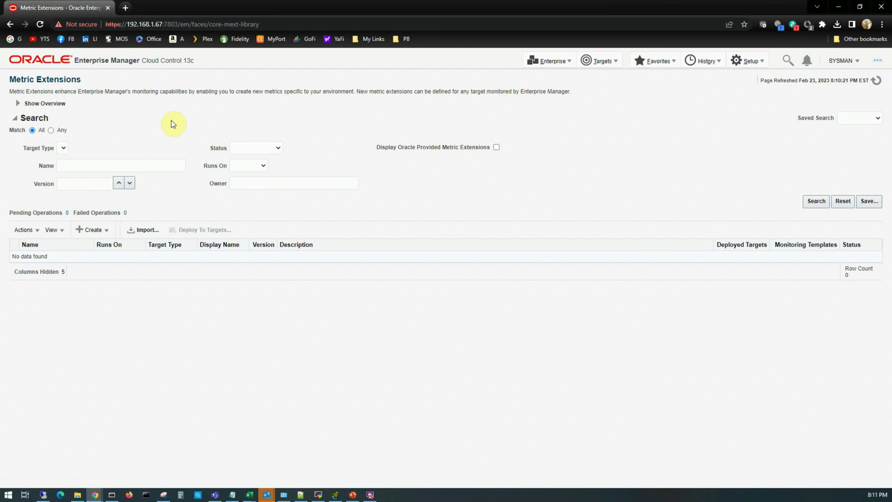
pyautogui.click(549, 61)
# Go to Enterprise > Monitoring > Monitoring Templates, which shows 0 templates.
pyautogui.moveTo(547, 94)
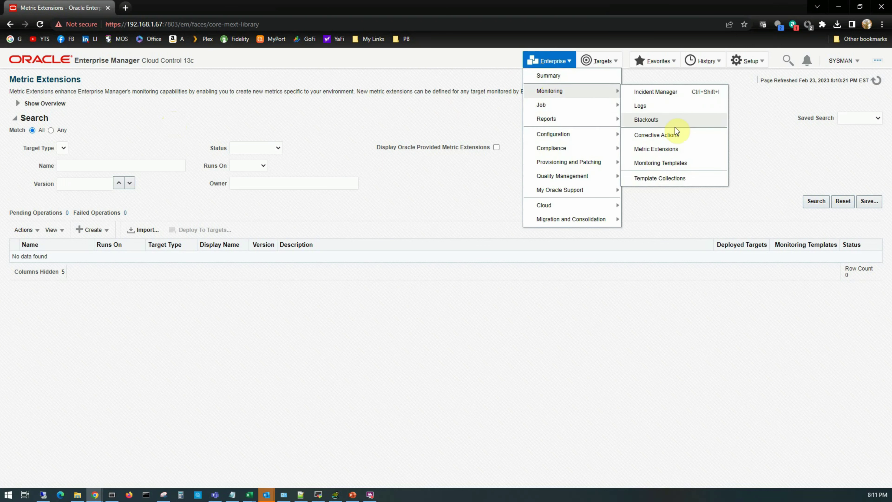
pyautogui.click(693, 168)
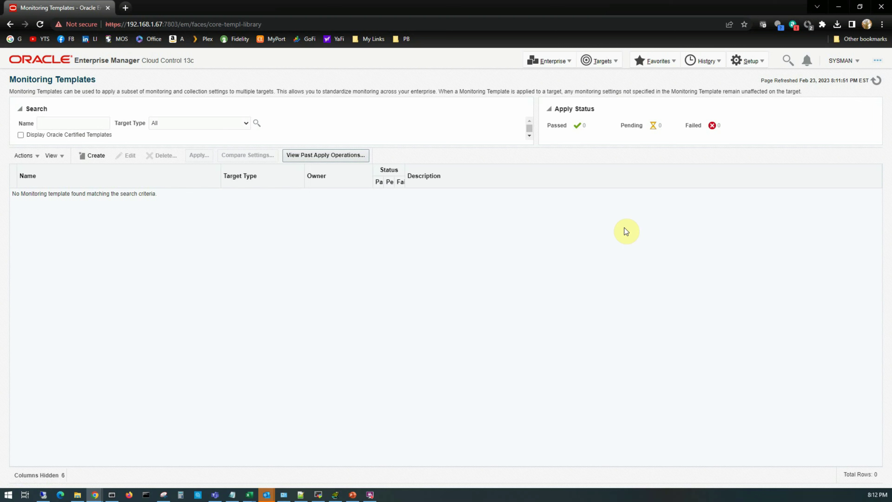
pyautogui.click(549, 61)
pyautogui.moveTo(559, 94)
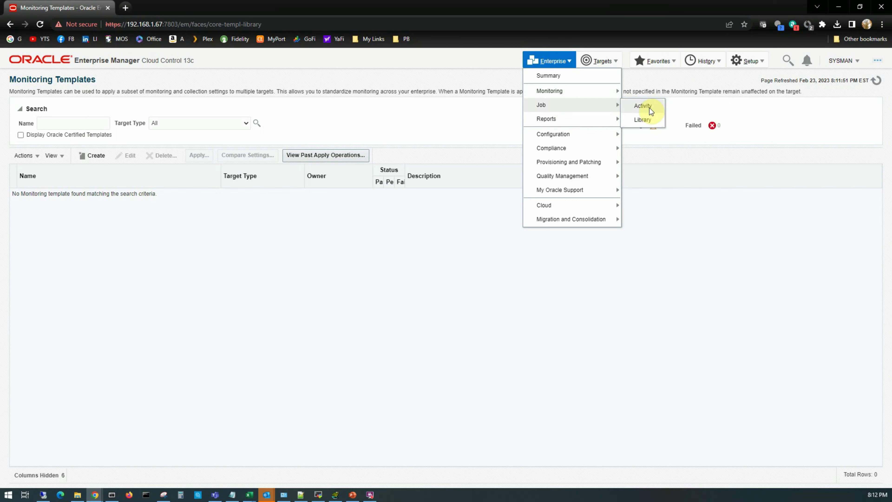
# Open the Job Library and browse the Create Library Job types, leaving OS Command selected.
pyautogui.click(647, 120)
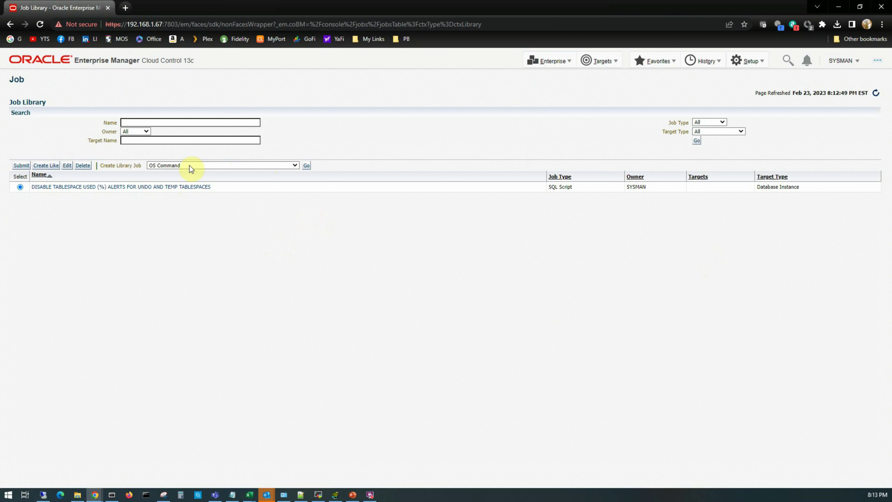
pyautogui.click(294, 165)
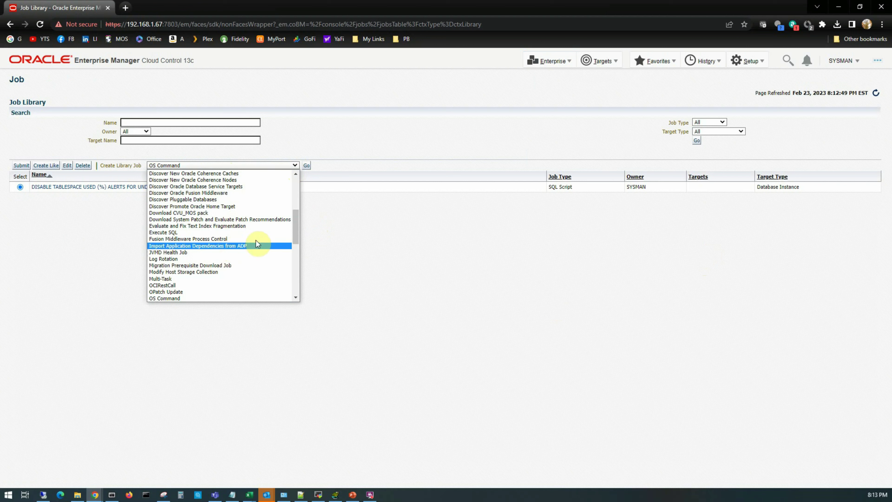
pyautogui.moveTo(294, 221); pyautogui.dragTo(296, 180)
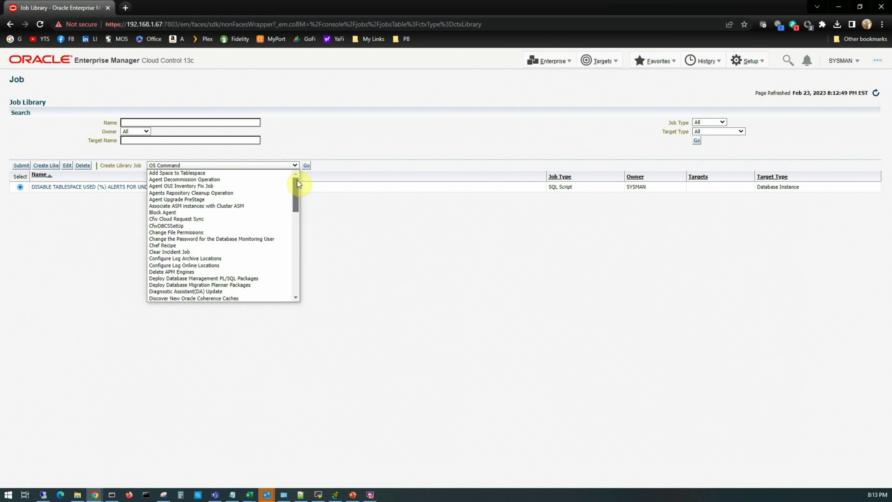
pyautogui.click(357, 202)
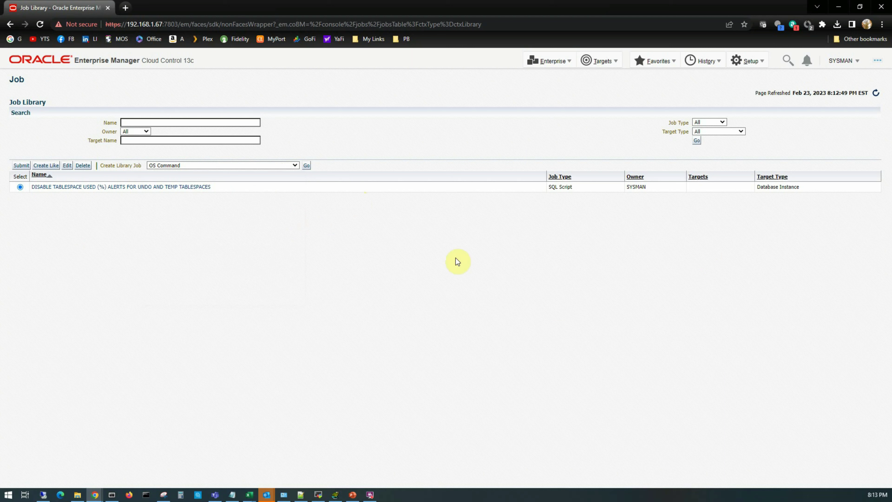
pyautogui.click(547, 61)
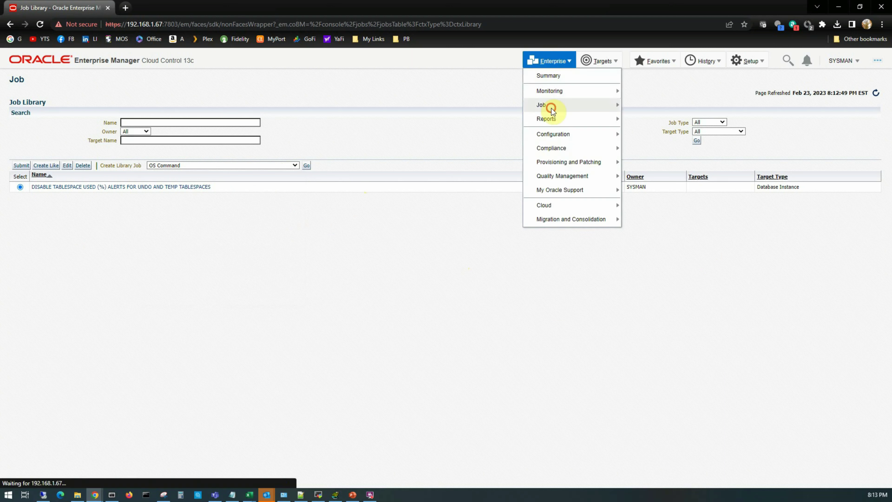
# Open Job Activity, which lists 14 problem runs (5 failed, 9 skipped), then show Enterprise Reports.
pyautogui.moveTo(551, 105)
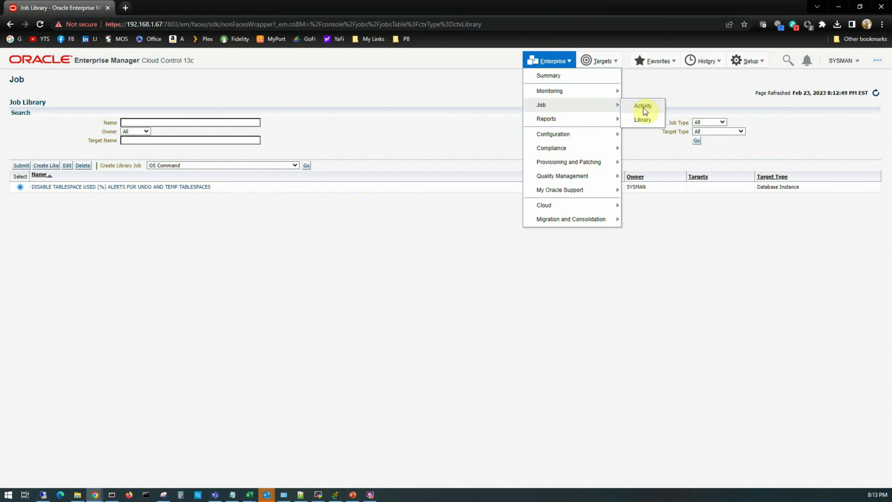
pyautogui.click(644, 107)
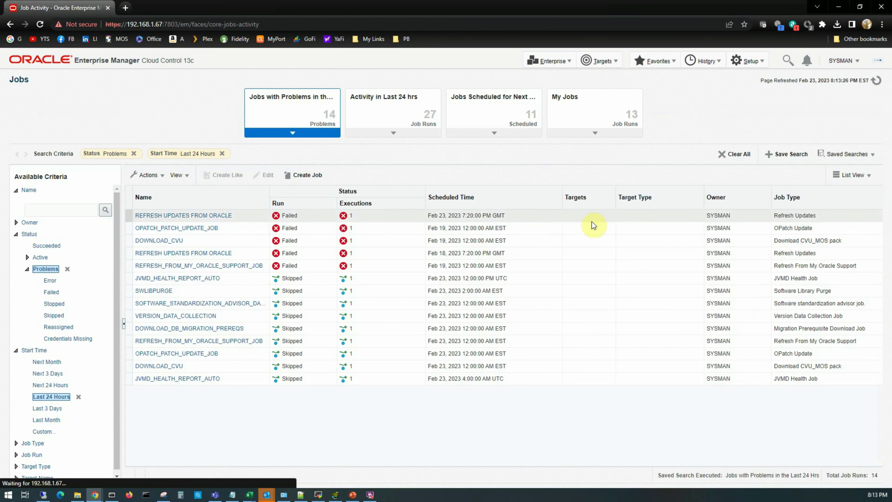
pyautogui.click(550, 61)
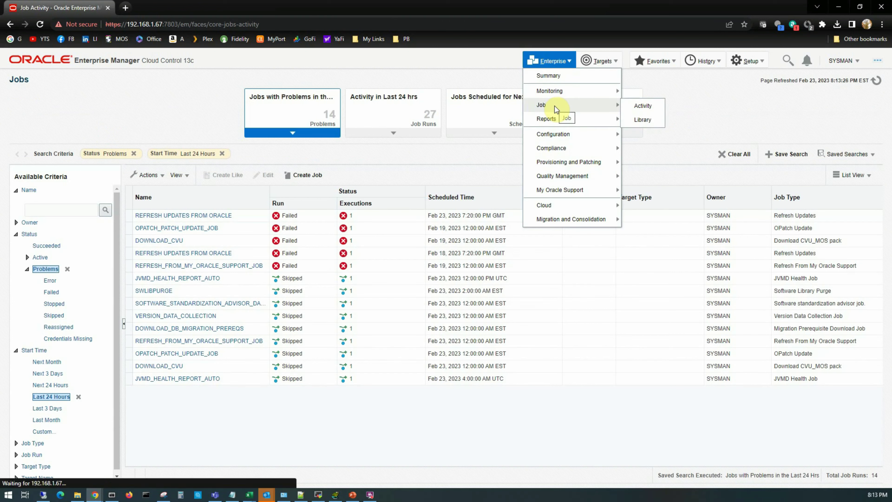
pyautogui.moveTo(601, 119)
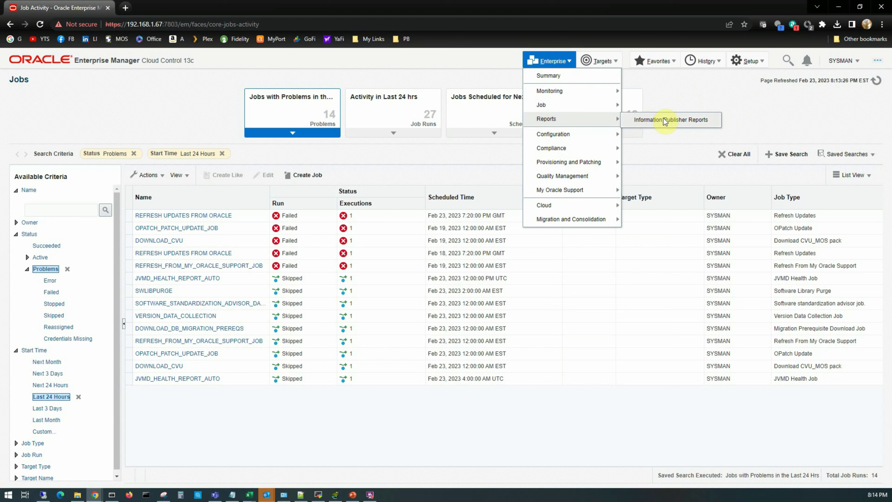
pyautogui.moveTo(561, 138)
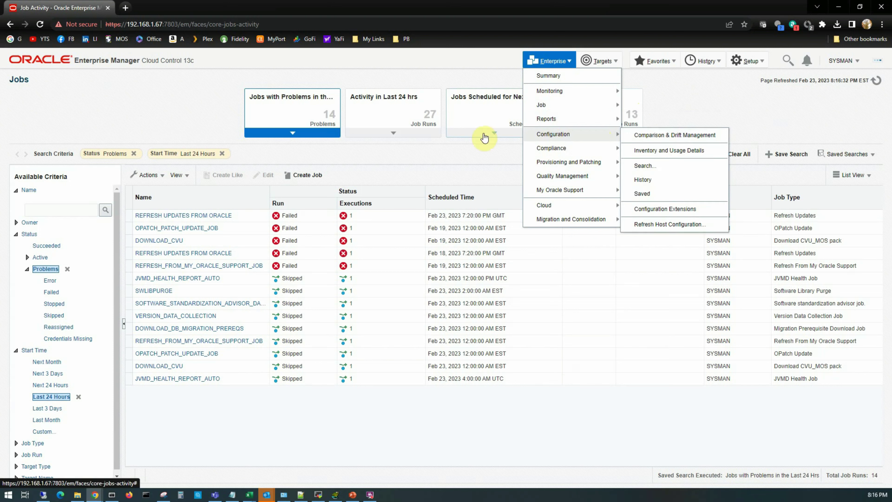
pyautogui.click(643, 179)
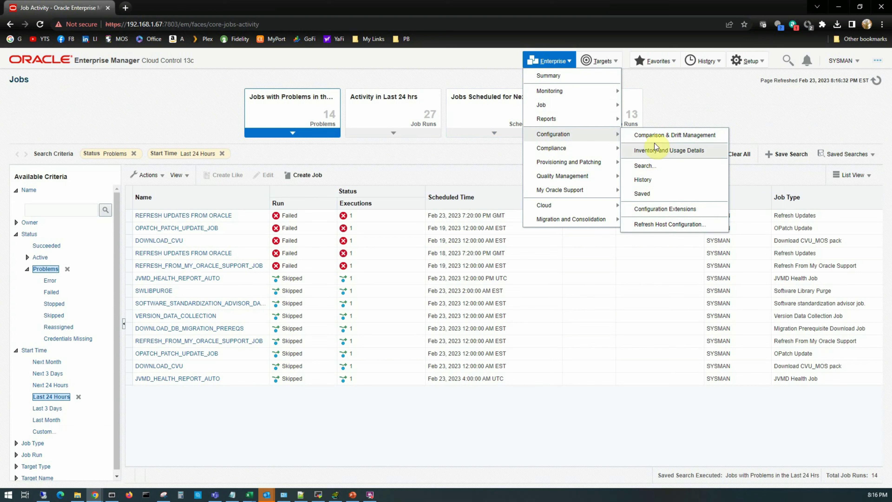
pyautogui.moveTo(573, 154)
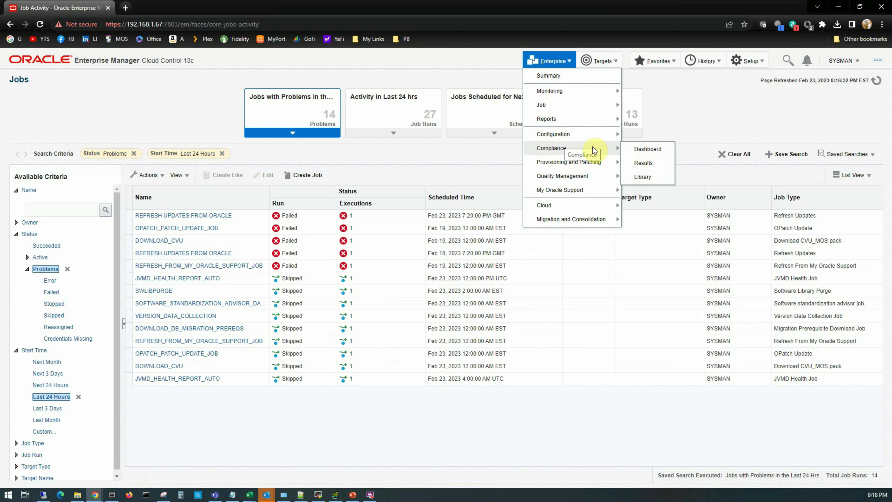
pyautogui.moveTo(556, 167)
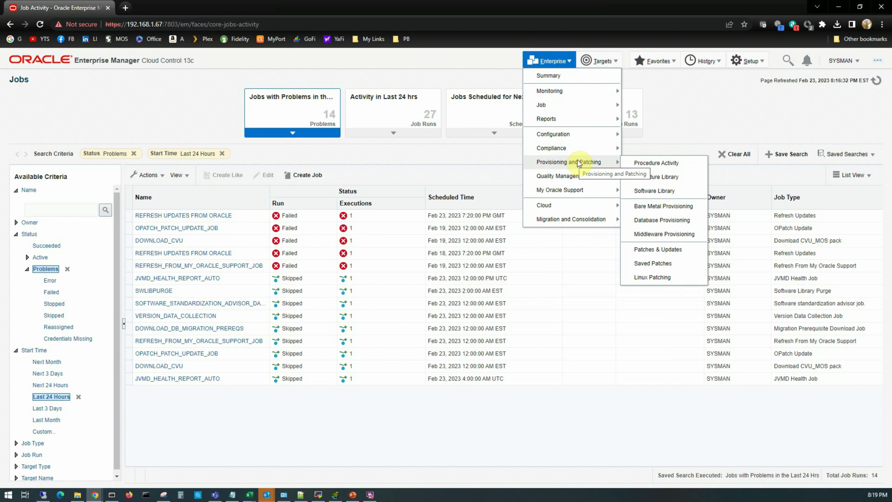
pyautogui.click(752, 124)
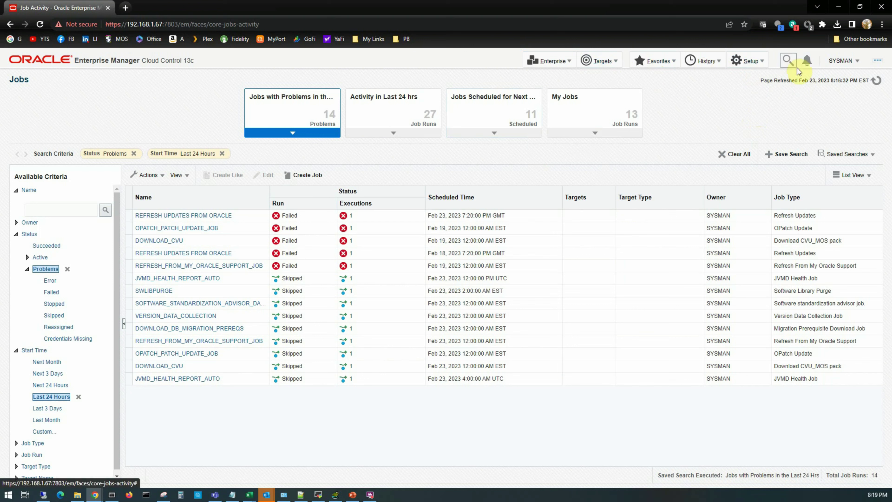
pyautogui.click(758, 65)
pyautogui.moveTo(572, 179)
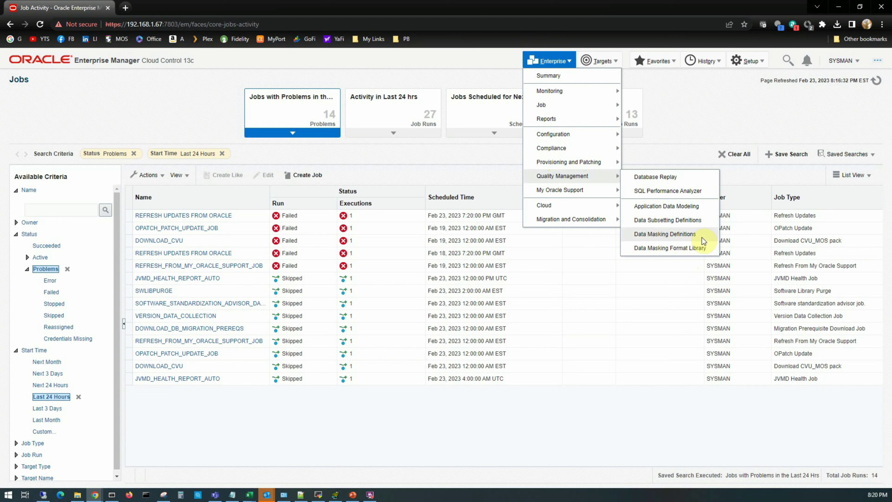
pyautogui.moveTo(542, 192)
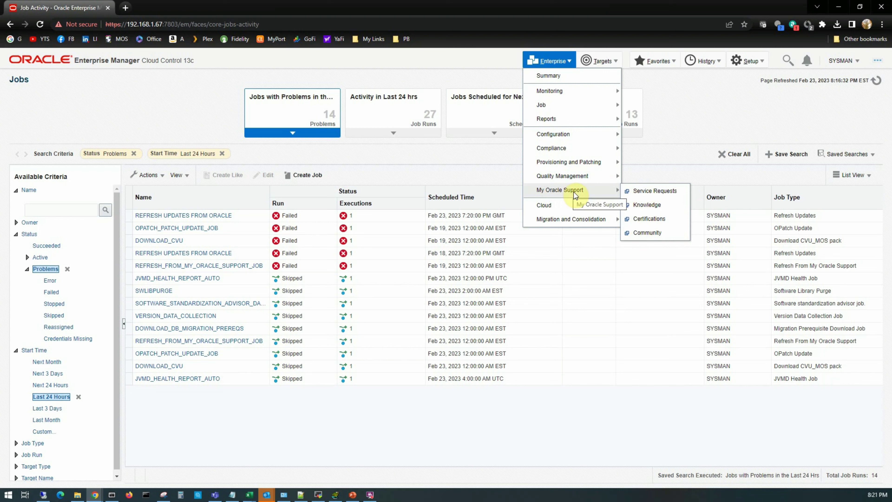
pyautogui.moveTo(559, 208)
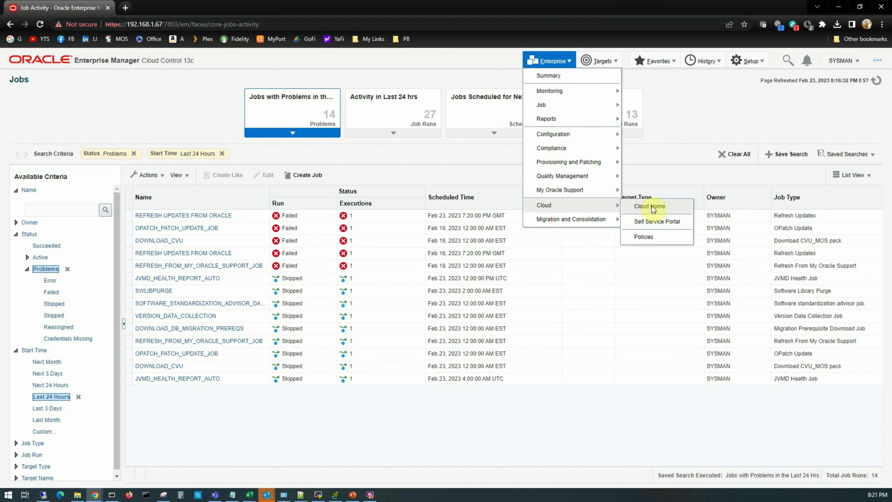
pyautogui.moveTo(584, 221)
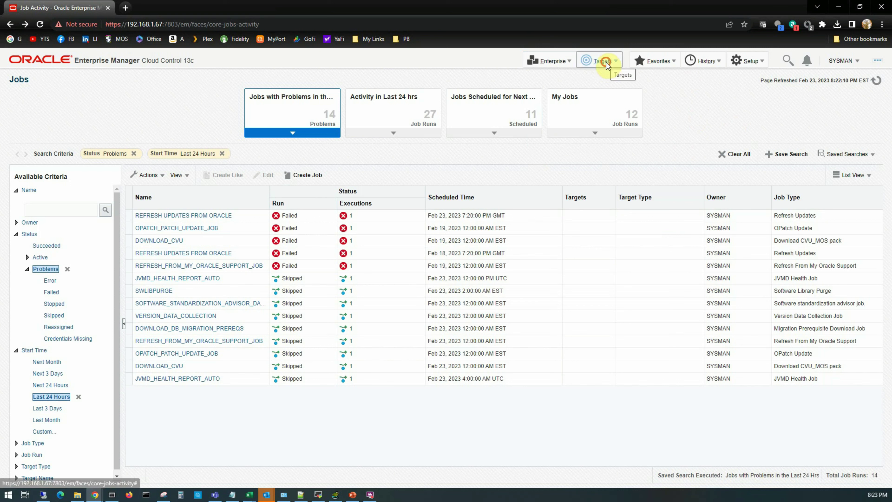
# Open the All Targets list and sort it by Target Type, then by Target Name.
pyautogui.click(604, 64)
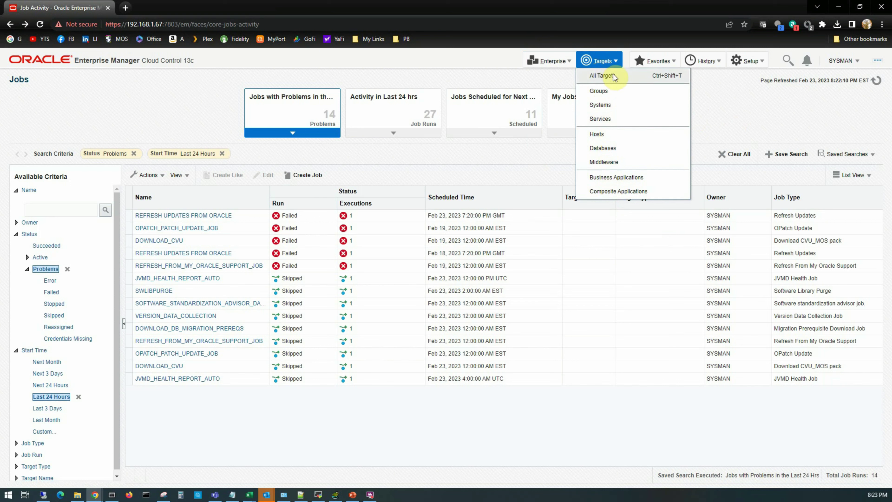
pyautogui.click(602, 75)
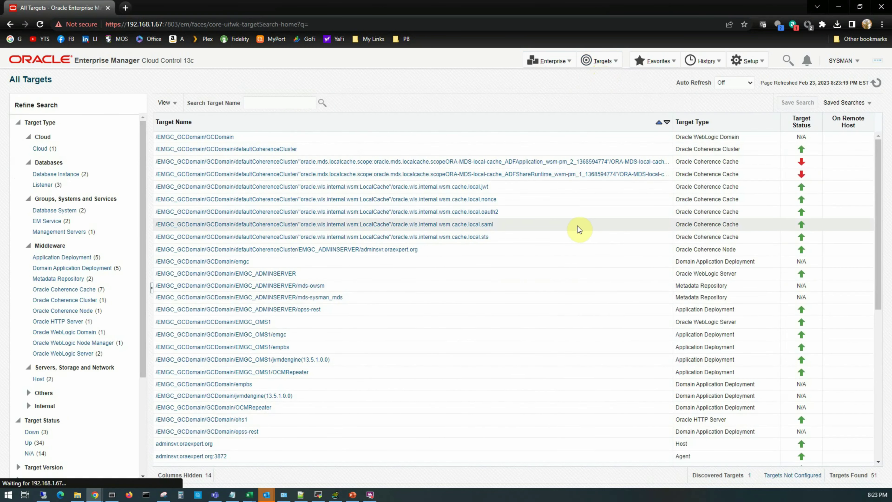
pyautogui.click(713, 127)
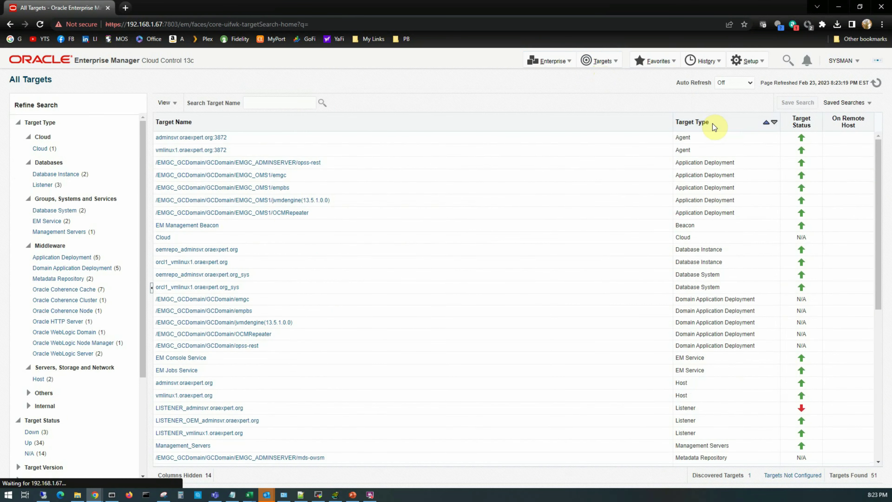
pyautogui.click(215, 123)
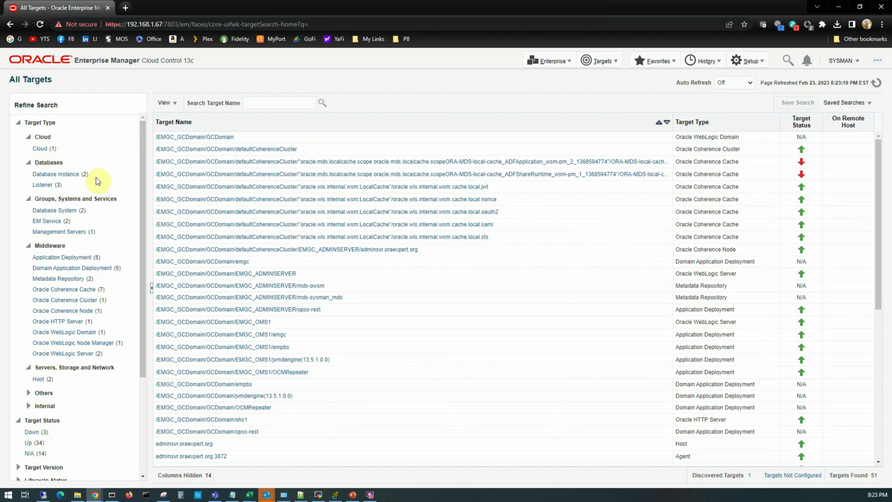
# Filter the targets to the three listeners, then go to the empty Groups page.
pyautogui.click(43, 187)
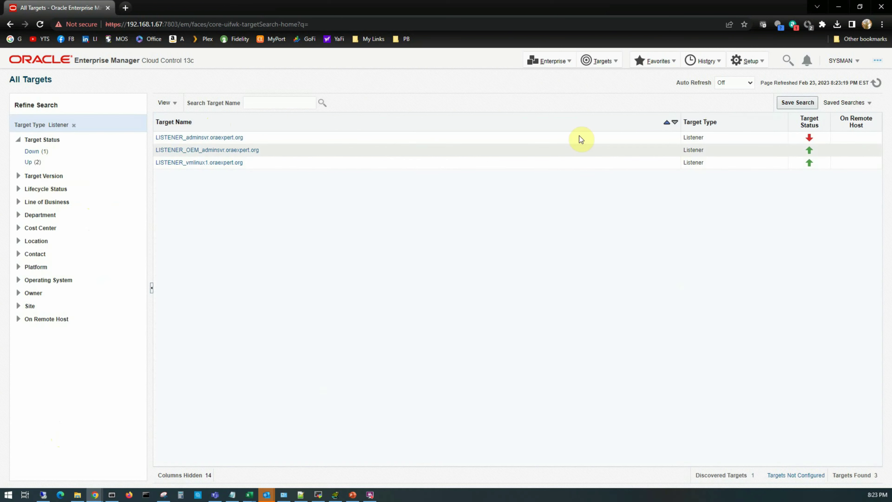
pyautogui.click(602, 62)
pyautogui.click(601, 91)
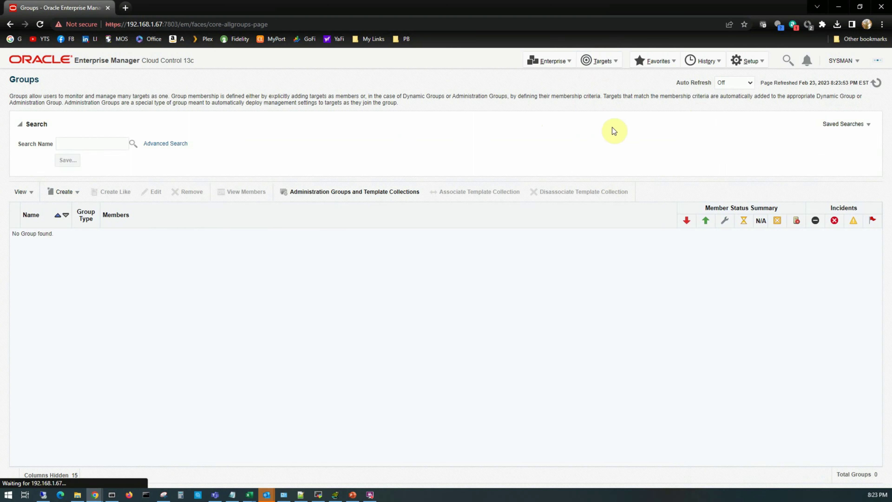
# Switch to the Systems page listing GCDomain, Management Services and Repository, and two database systems.
pyautogui.click(602, 62)
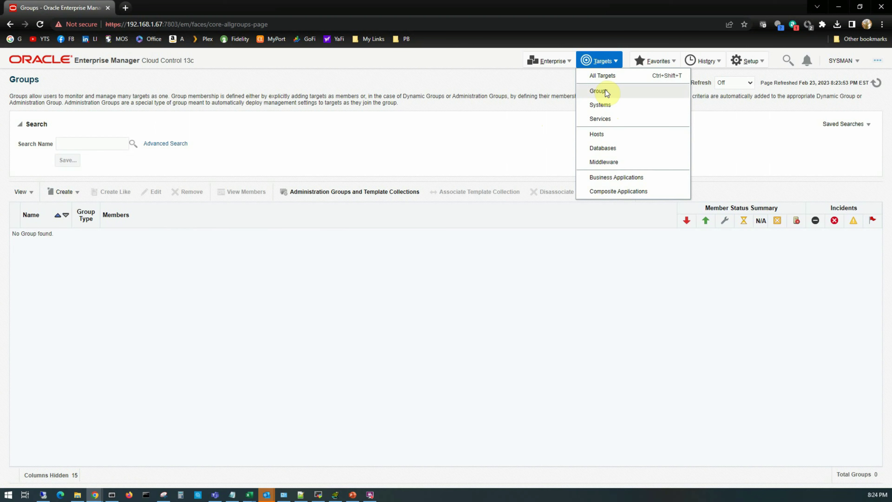
pyautogui.click(606, 106)
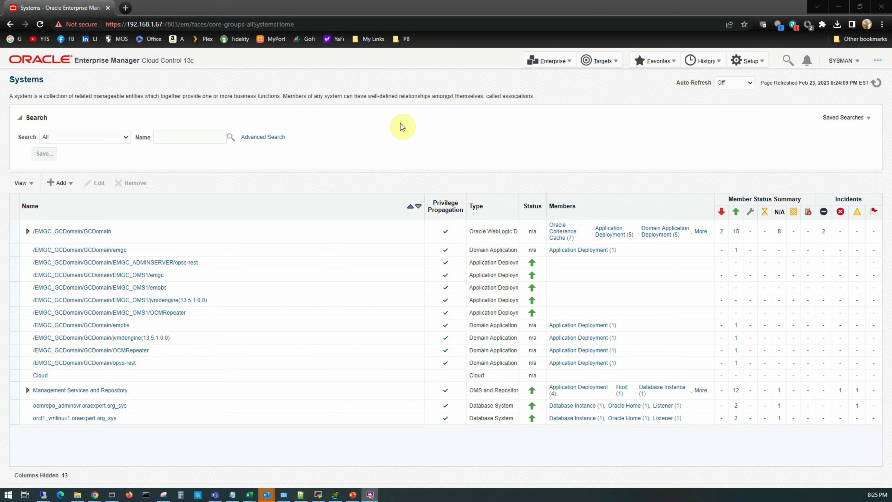
pyautogui.click(602, 63)
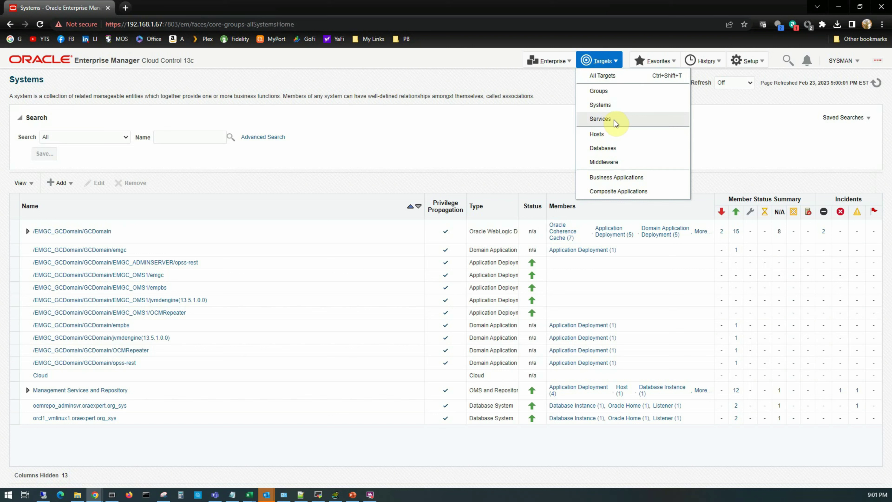
# Review the two hosts, then open Databases listing two 19.3.0.0.0 database instances.
pyautogui.click(598, 137)
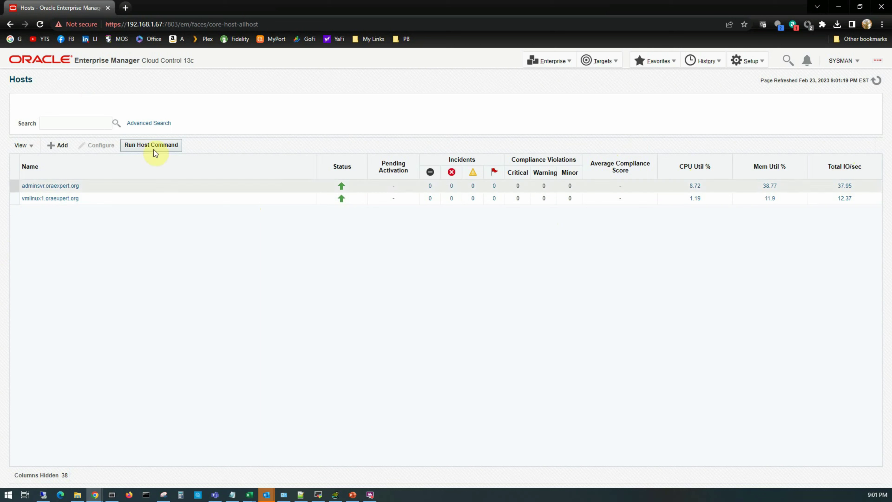
pyautogui.click(603, 62)
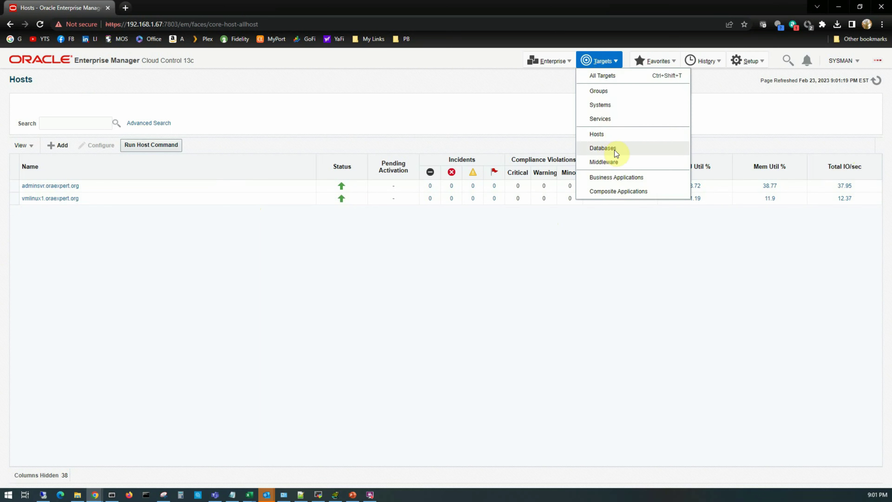
pyautogui.click(590, 336)
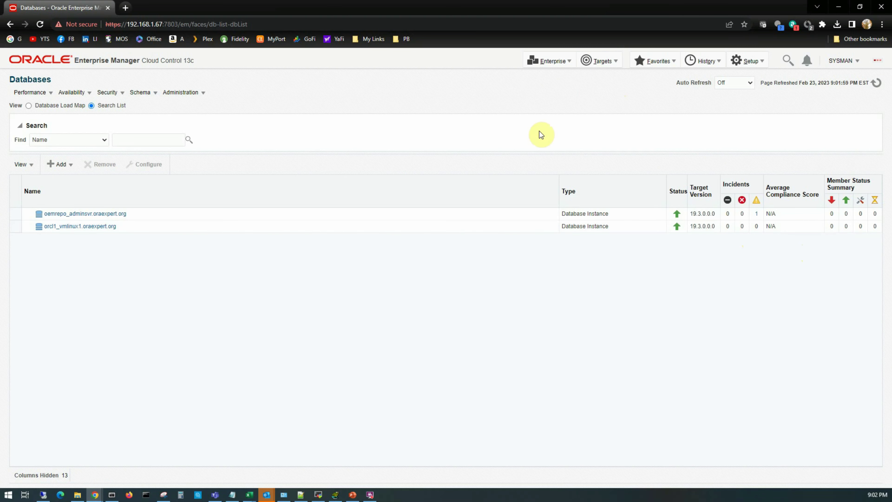
pyautogui.click(601, 61)
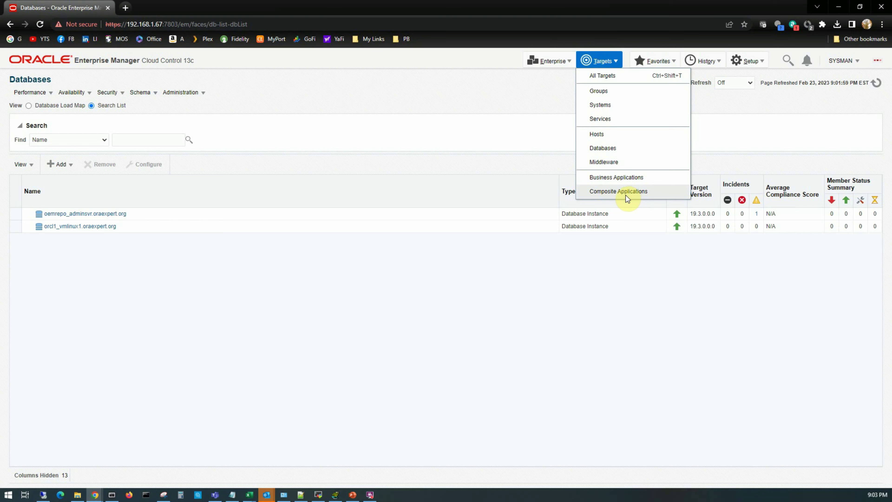
# Go through Enterprise > Monitoring to the Metric Extensions page, which shows 0 rows.
pyautogui.click(658, 62)
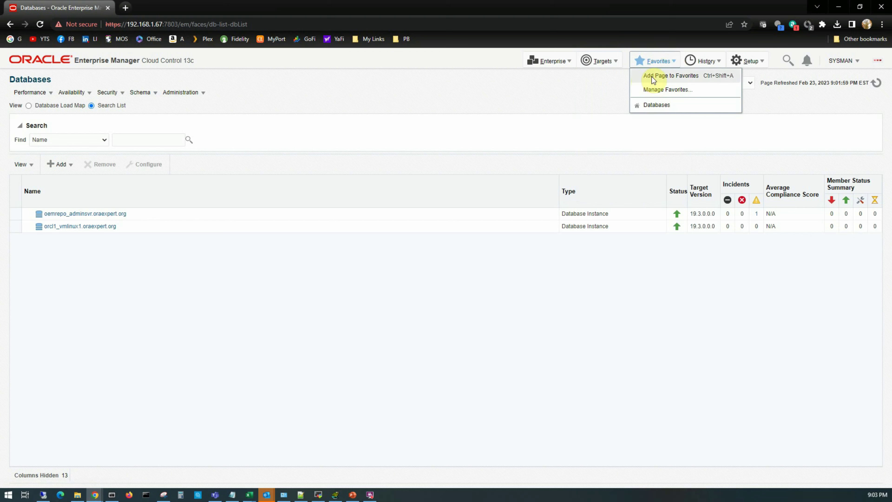
pyautogui.click(558, 62)
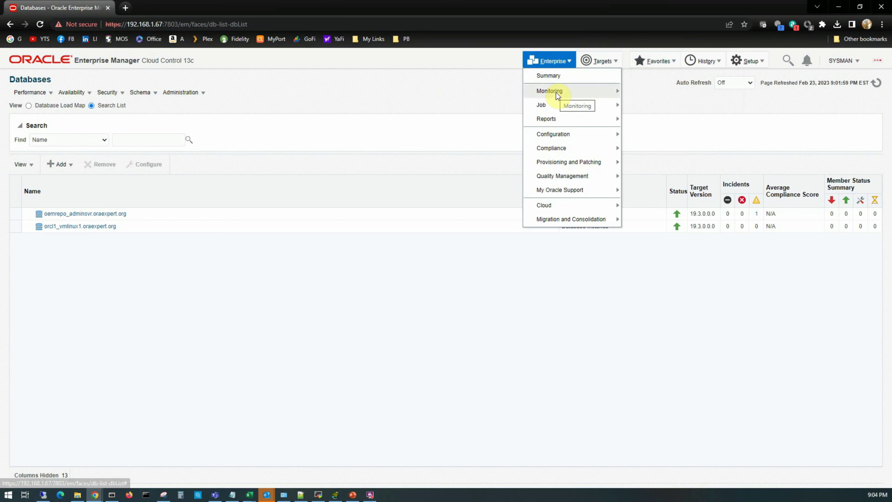
pyautogui.moveTo(558, 92)
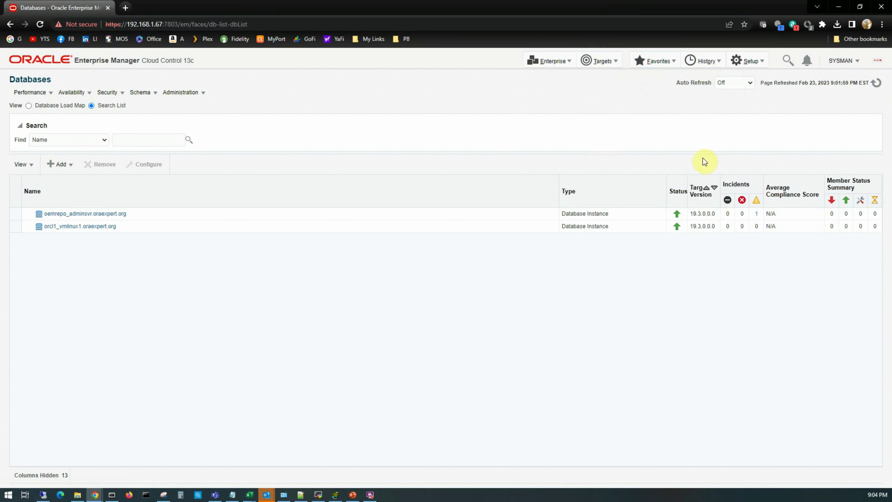
pyautogui.click(670, 63)
pyautogui.click(553, 61)
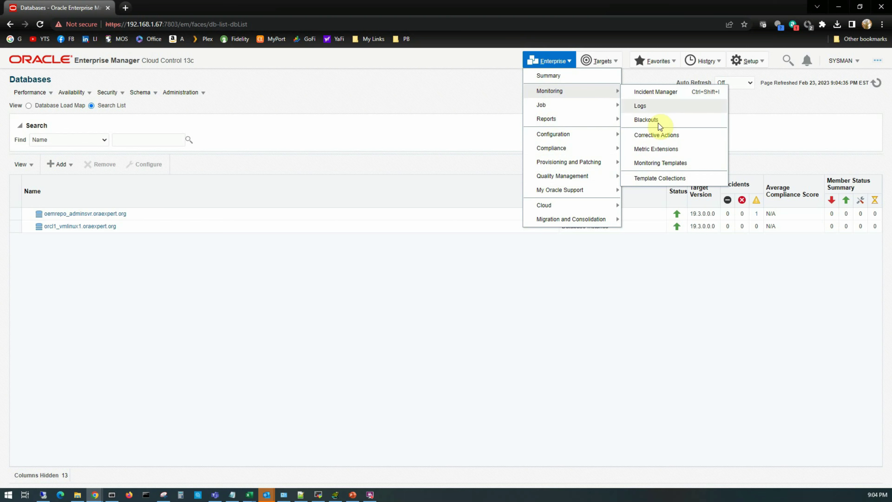
pyautogui.click(656, 149)
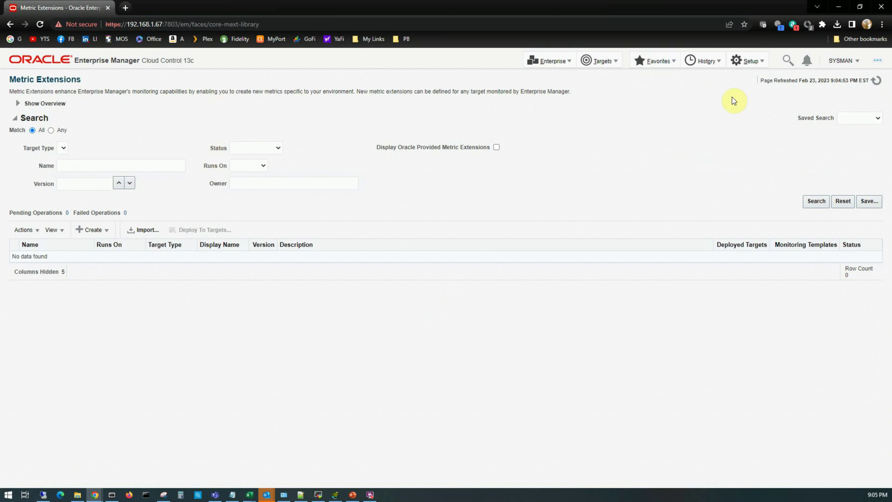
# Add the Metric Extensions page to Favorites and check that the new entry appears.
pyautogui.click(669, 64)
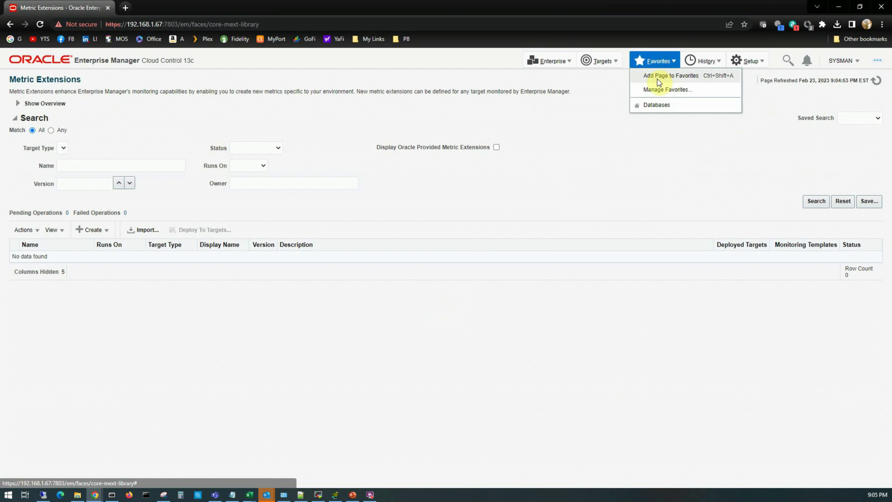
pyautogui.click(694, 79)
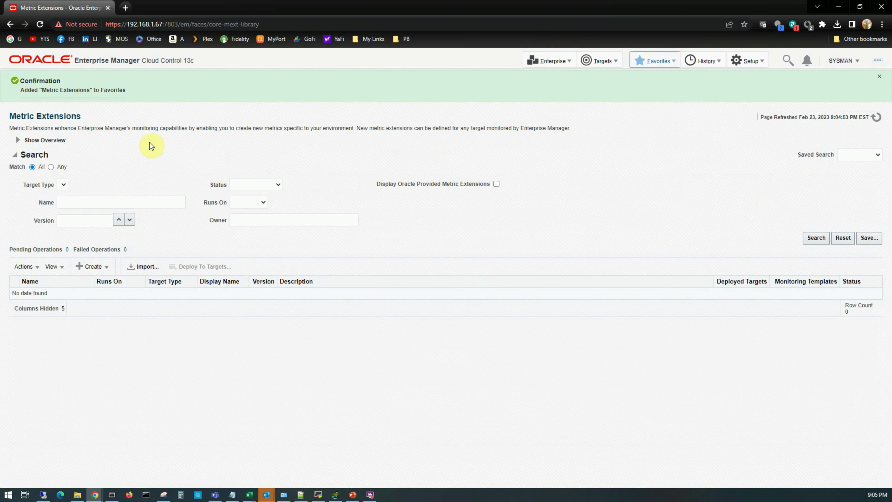
pyautogui.click(671, 64)
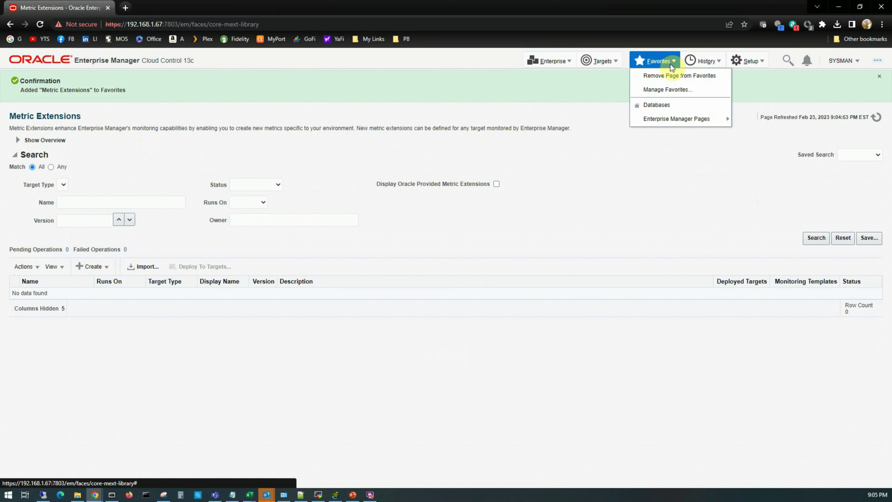
pyautogui.moveTo(662, 121)
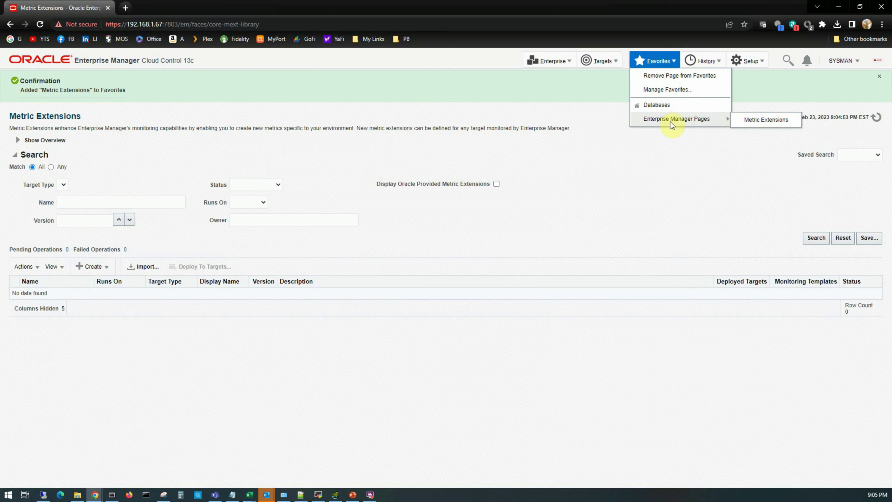
pyautogui.click(568, 112)
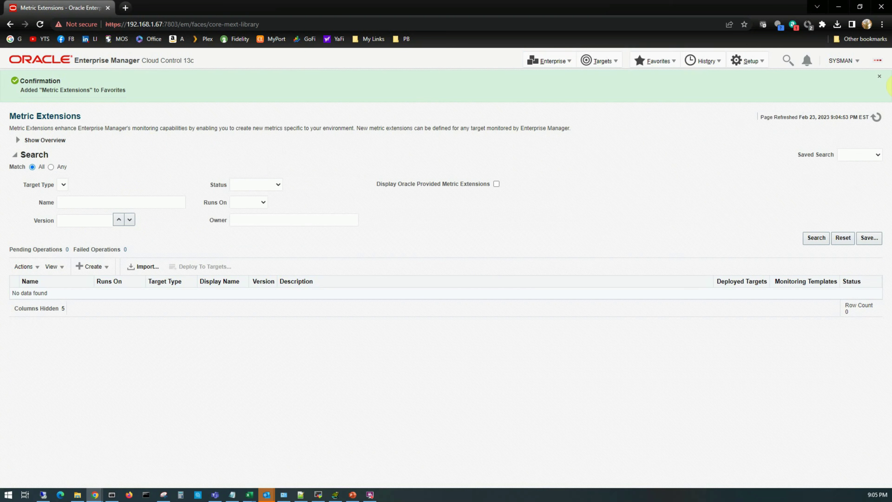
# Remove Metric Extensions from Favorites, then open the Manage Favorites window.
pyautogui.click(671, 63)
pyautogui.moveTo(670, 119)
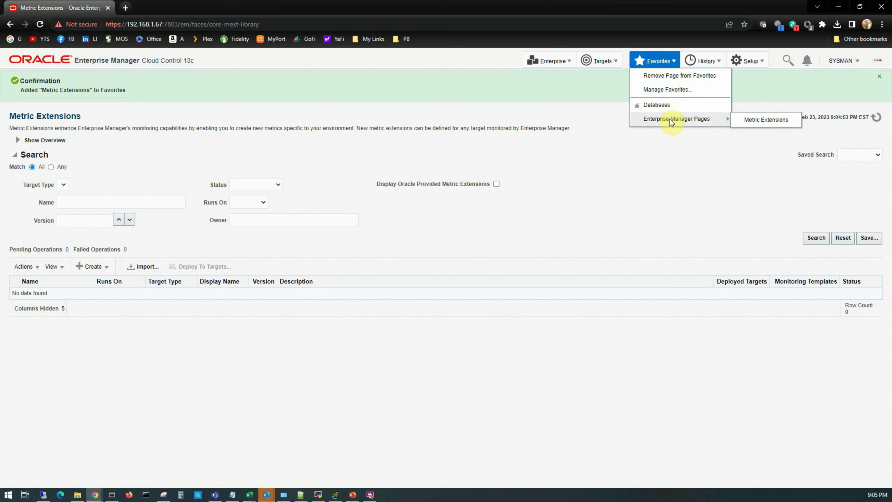
pyautogui.click(680, 75)
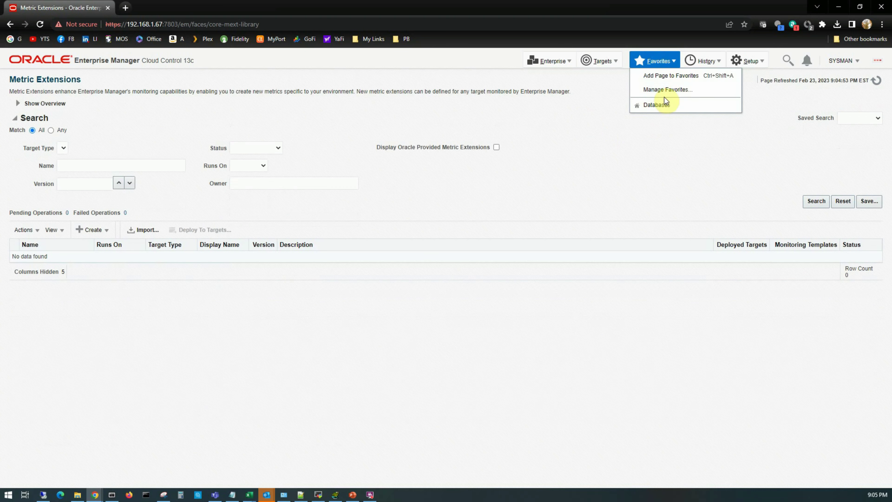
pyautogui.click(680, 65)
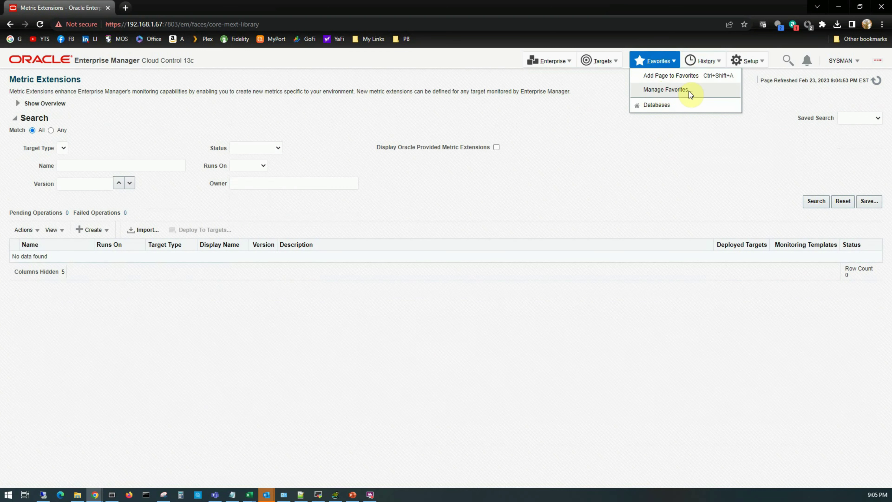
pyautogui.click(668, 90)
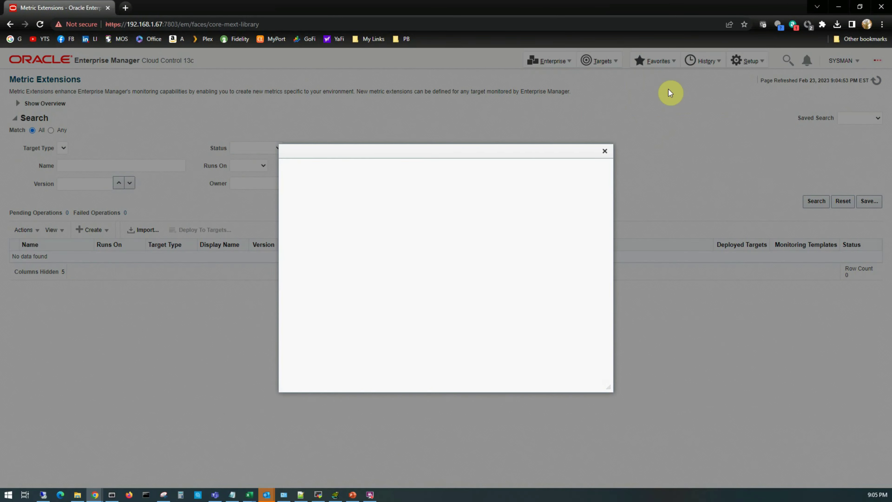
# Dismiss the favorites dialog, check the History list, then show the Setup menu's areas.
pyautogui.click(647, 161)
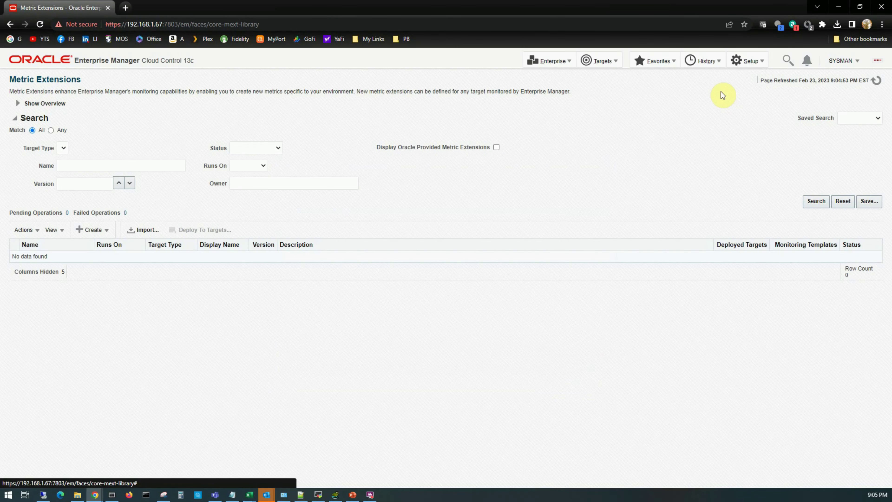
pyautogui.click(715, 62)
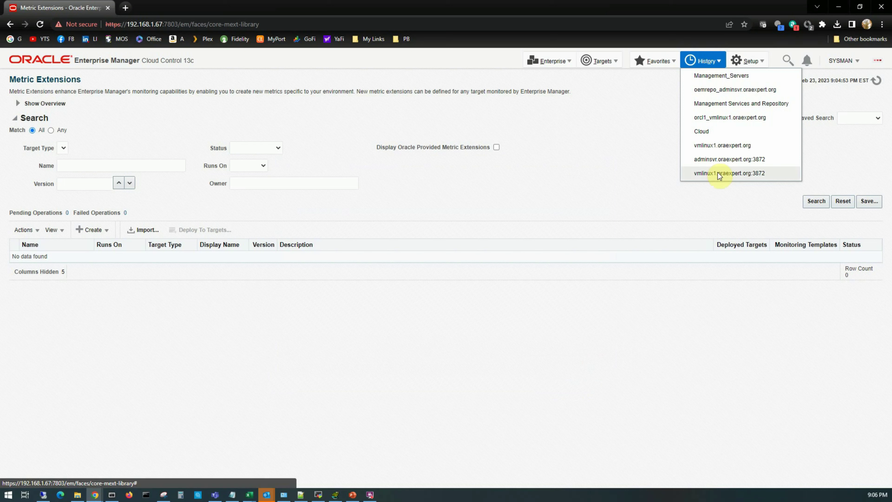
pyautogui.click(756, 61)
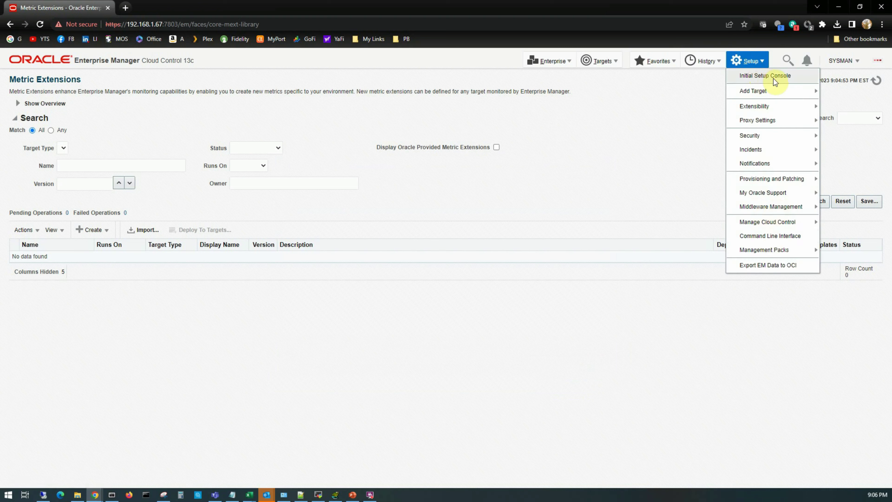
# Open the Initial Setup Console showing 6 pending and 2 completed tasks, then show Add Target options.
pyautogui.click(766, 78)
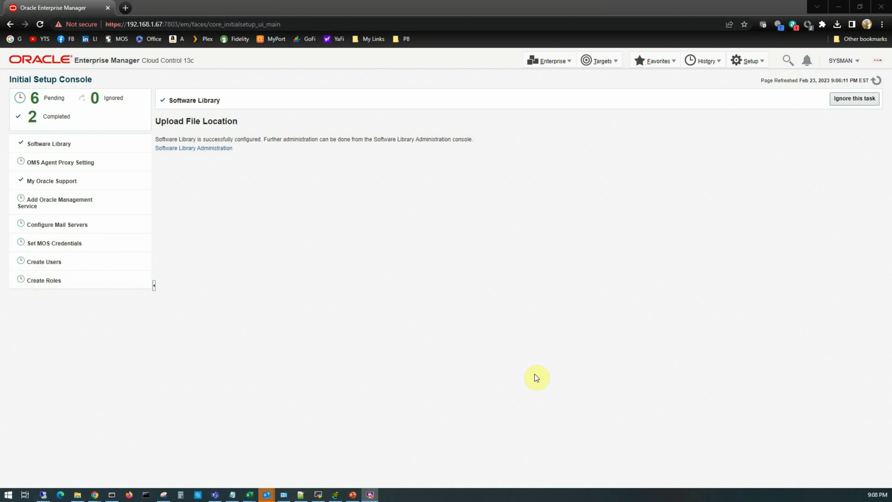
pyautogui.click(304, 282)
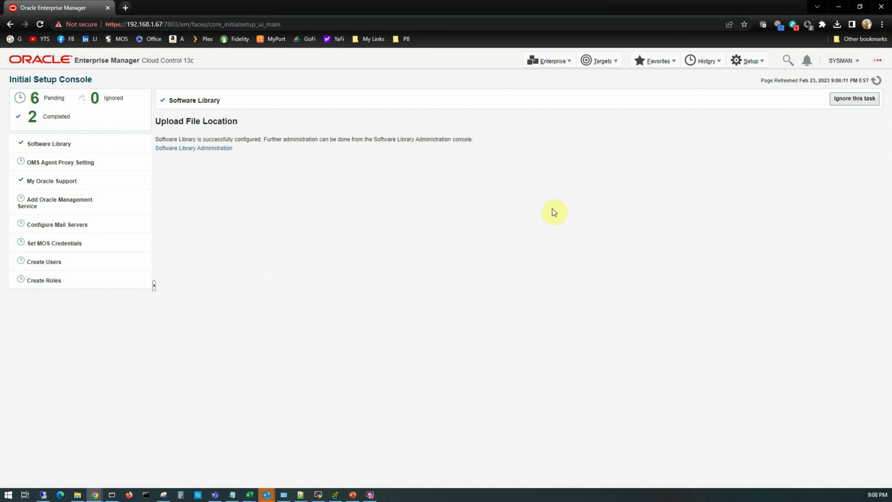
pyautogui.click(744, 63)
pyautogui.moveTo(744, 92)
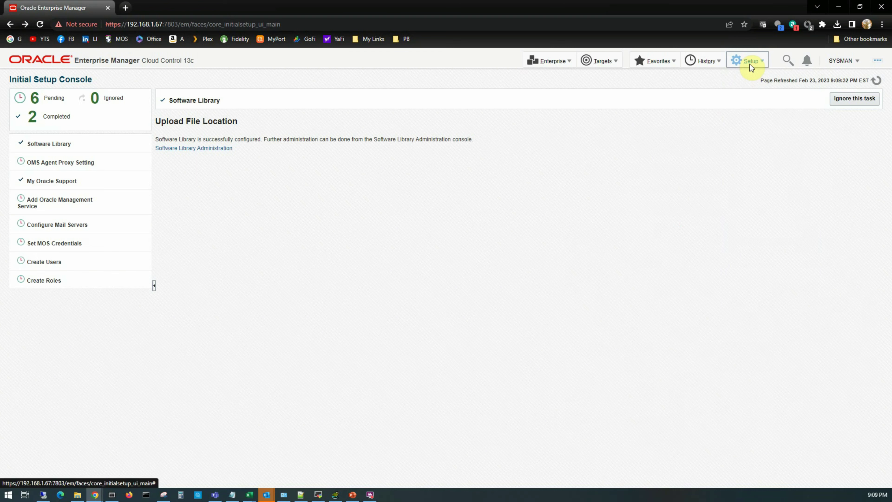
# Open Setup > Add Target > Auto Discovery Results, reporting one discovered Oracle Home target.
pyautogui.click(749, 62)
pyautogui.moveTo(751, 92)
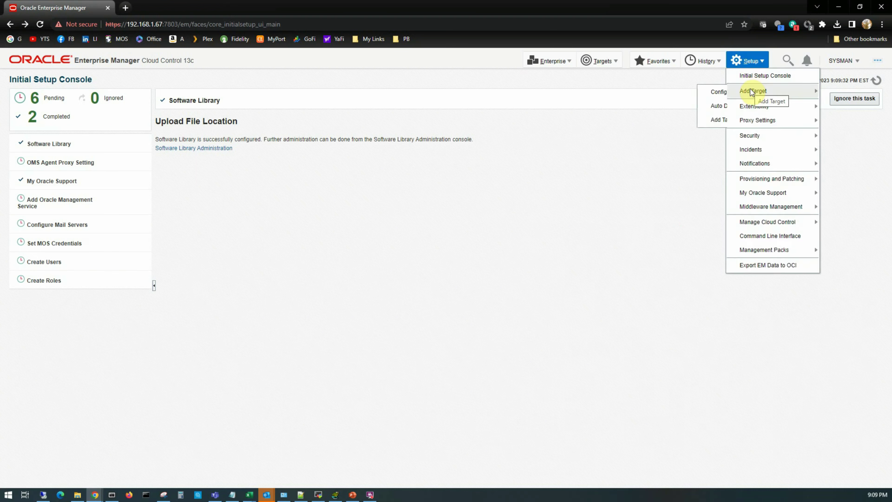
pyautogui.click(677, 108)
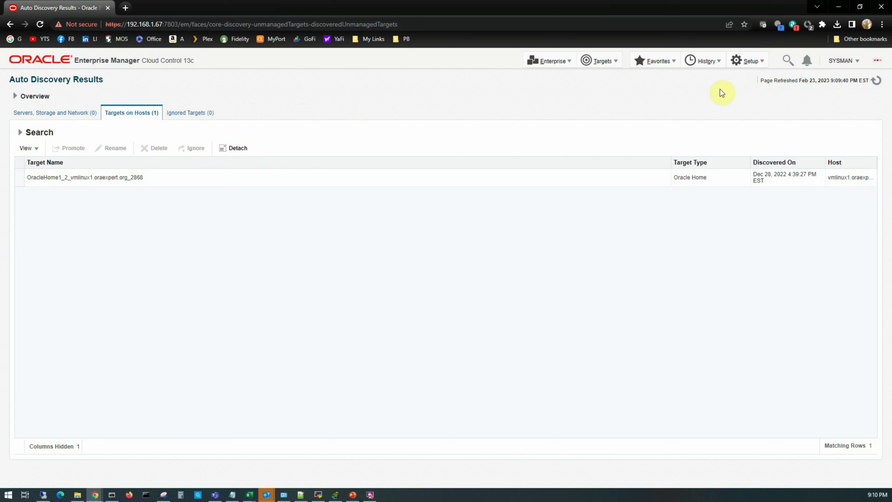
pyautogui.click(750, 65)
# Go to the Add Targets Manually page with its host and non-host target options.
pyautogui.moveTo(751, 91)
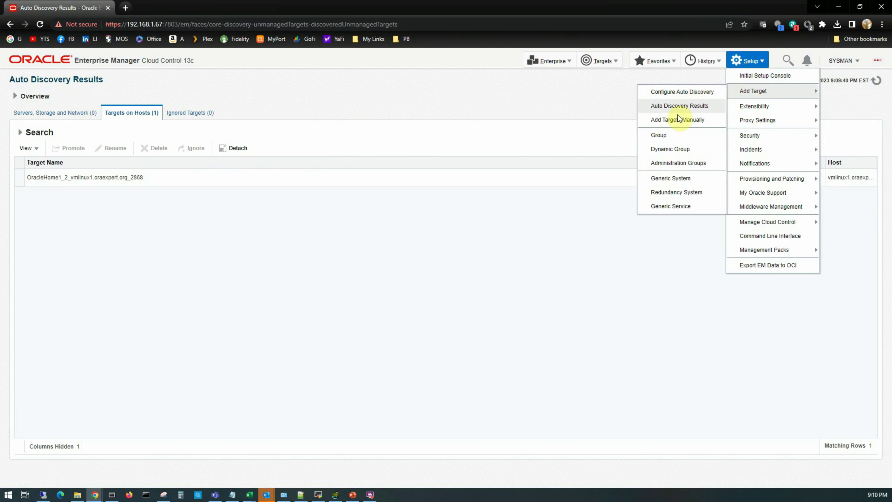
pyautogui.click(673, 123)
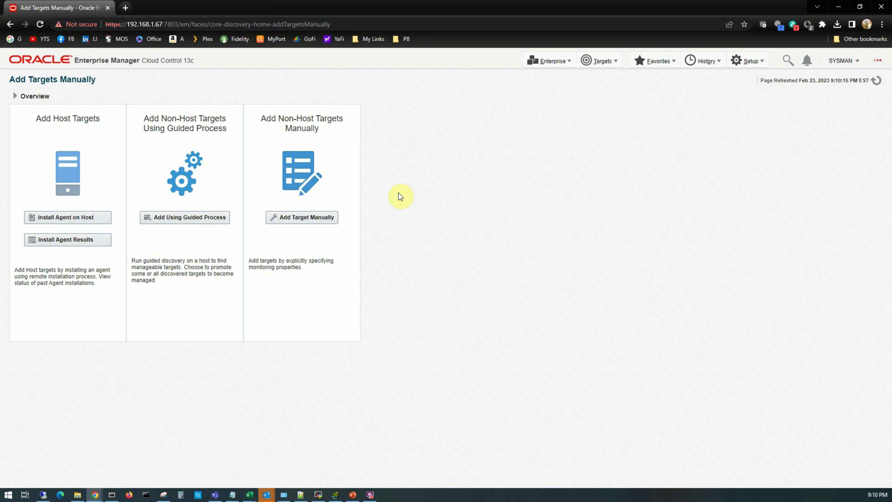
pyautogui.click(748, 61)
# Open a blank Create Dynamic Group form through Setup > Add Target > Dynamic Group.
pyautogui.moveTo(747, 95)
pyautogui.click(669, 135)
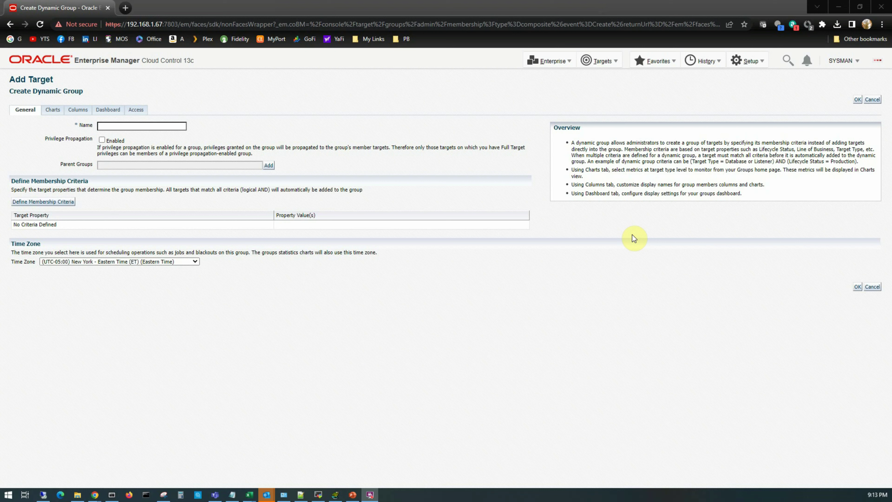
# Open the Administration Groups and Template Collections page on its Getting Started guide.
pyautogui.click(748, 61)
pyautogui.moveTo(756, 91)
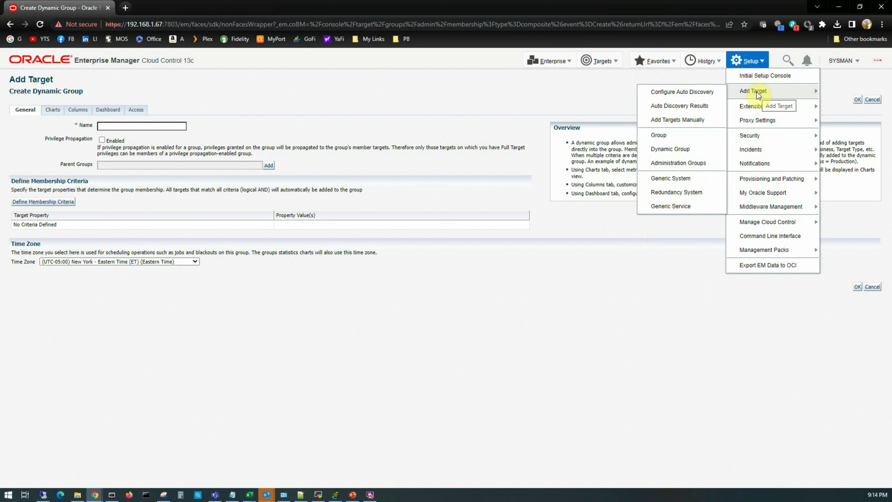
pyautogui.click(692, 167)
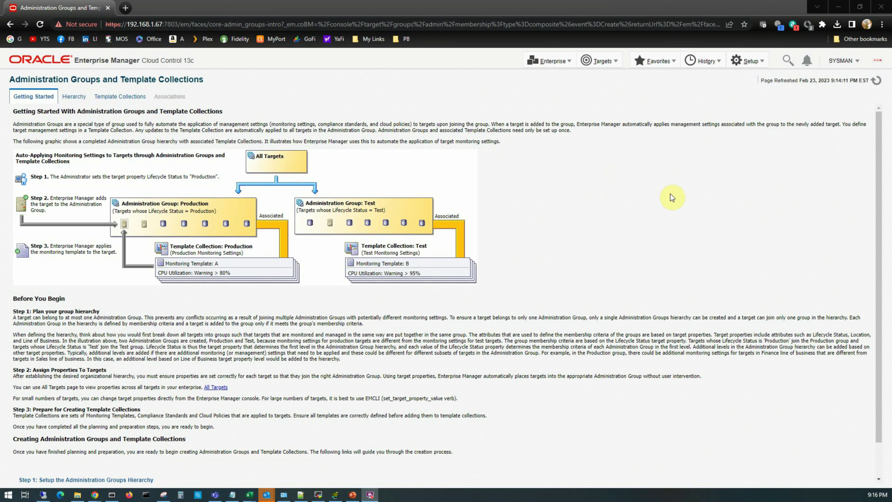
# Bring up the Extensibility options in the Setup menu.
pyautogui.click(753, 62)
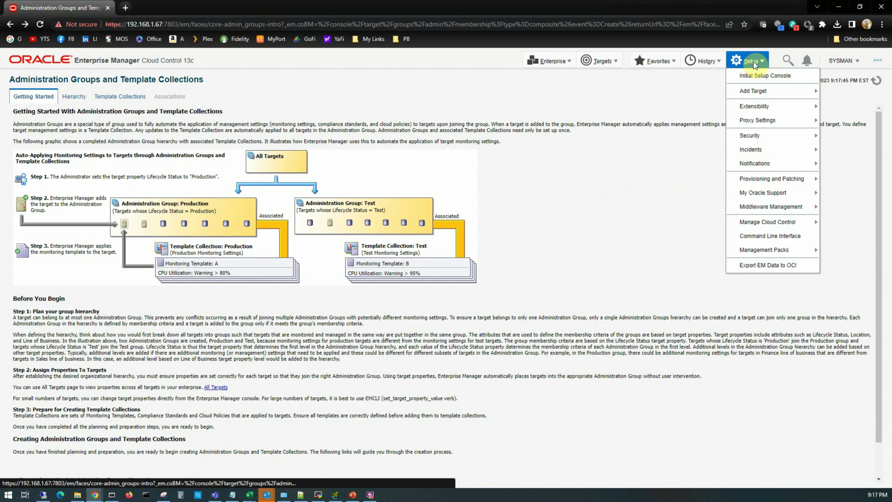
pyautogui.moveTo(752, 92)
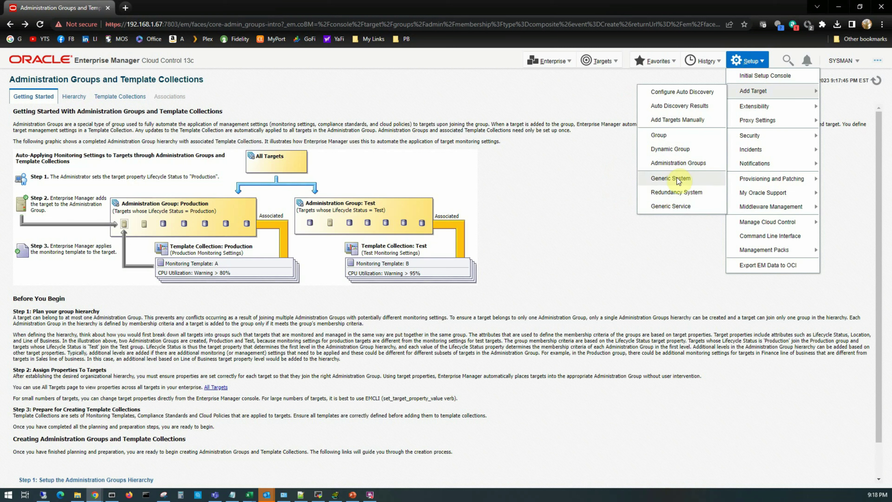
pyautogui.moveTo(780, 107)
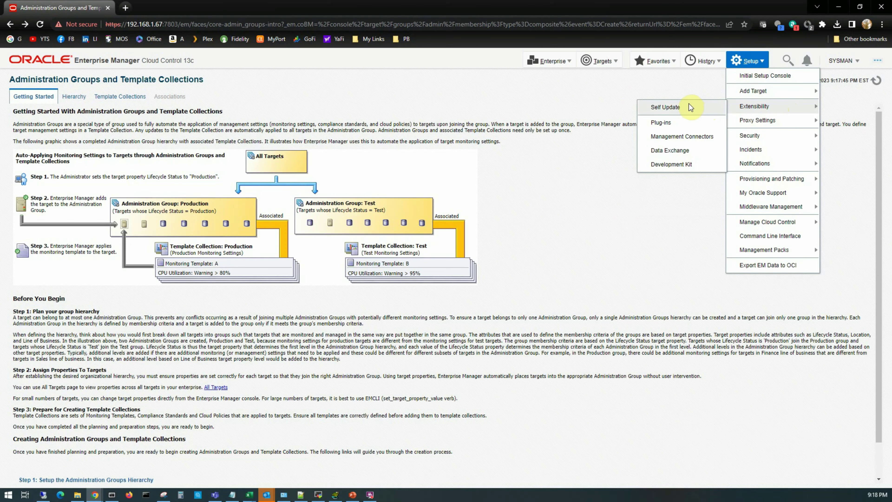
# Open the Self Update page to review update types and agent software activity.
pyautogui.click(676, 107)
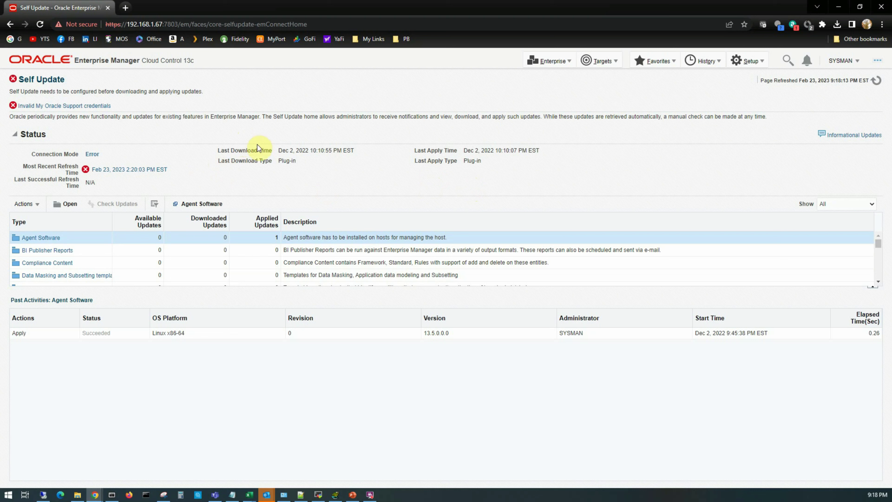
pyautogui.click(746, 63)
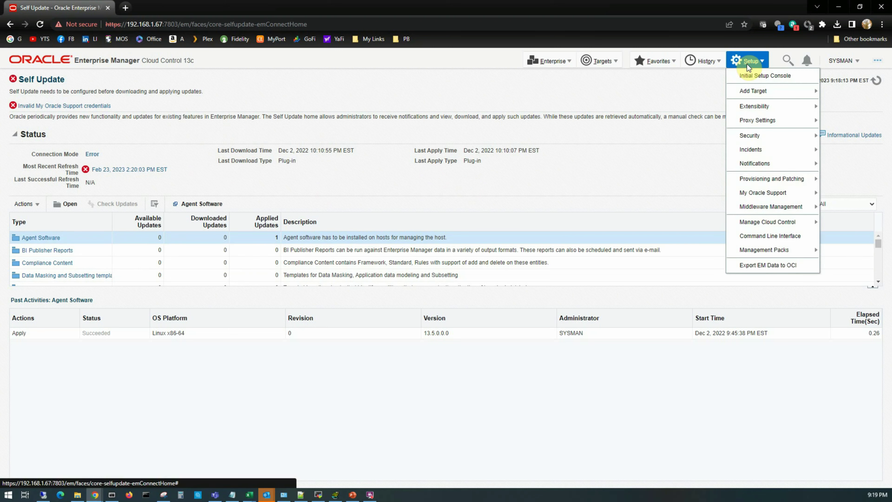
# Open the Plug-ins page, then browse the Setup menu's Proxy Settings and Security entries.
pyautogui.moveTo(754, 108)
pyautogui.click(682, 121)
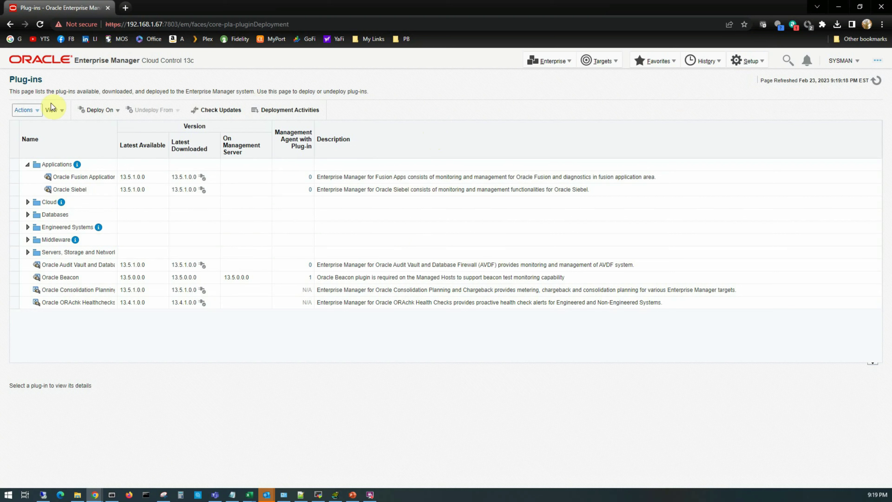
pyautogui.click(754, 65)
pyautogui.moveTo(754, 106)
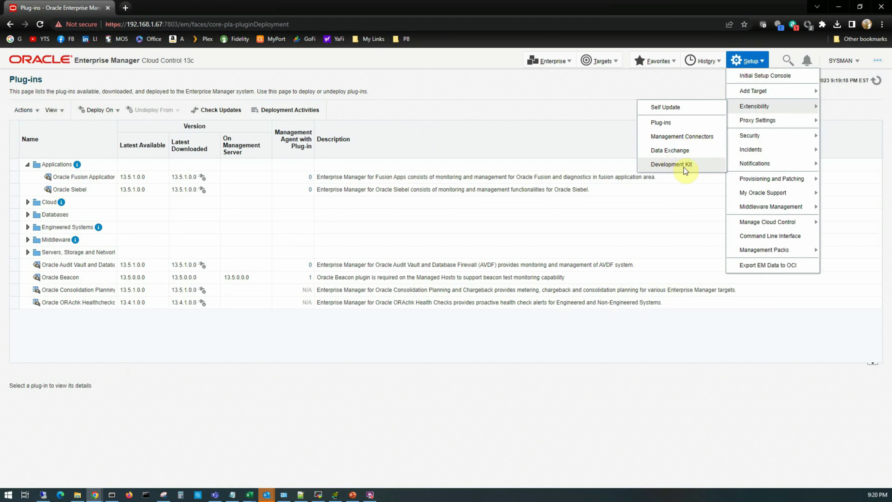
pyautogui.moveTo(738, 133)
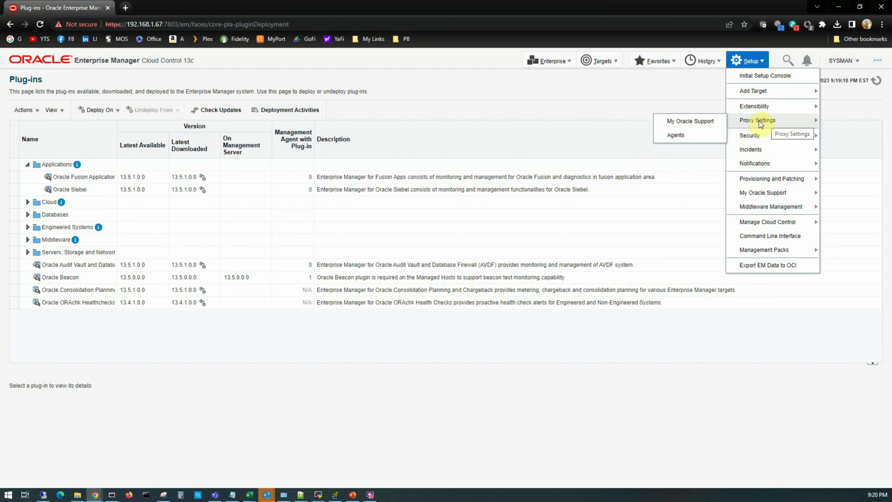
pyautogui.moveTo(749, 139)
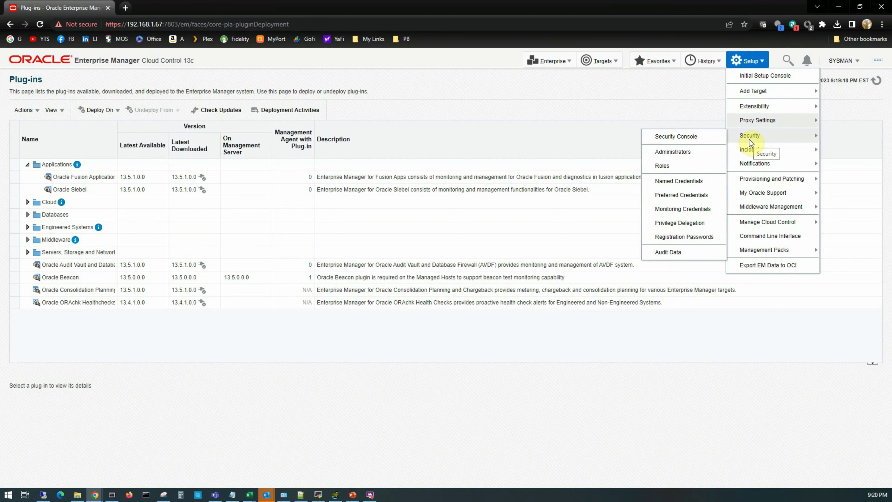
# View the Security Console, then open the Administrators list showing CLOUD_SWLIB_USER and SYSMAN.
pyautogui.click(675, 138)
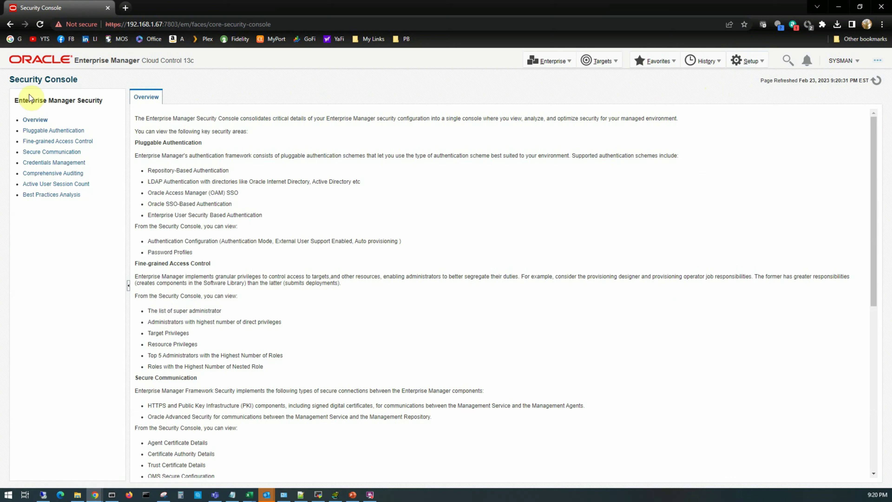
pyautogui.click(747, 60)
pyautogui.moveTo(744, 137)
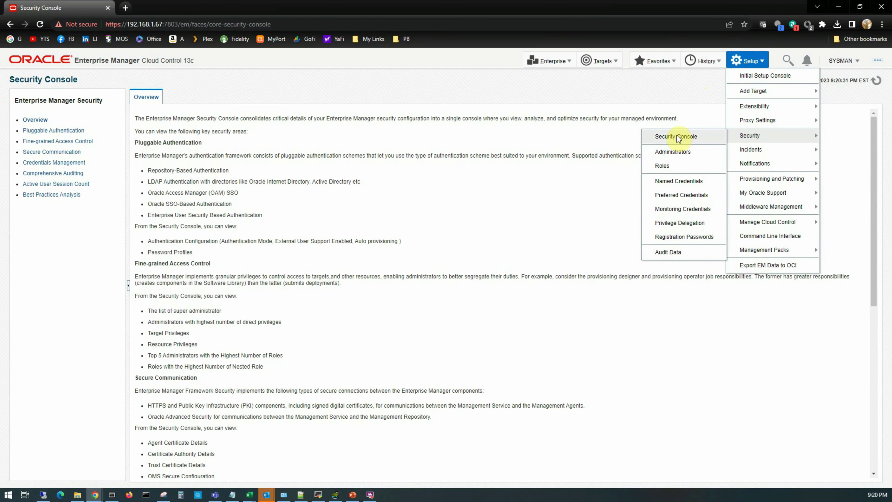
pyautogui.click(680, 153)
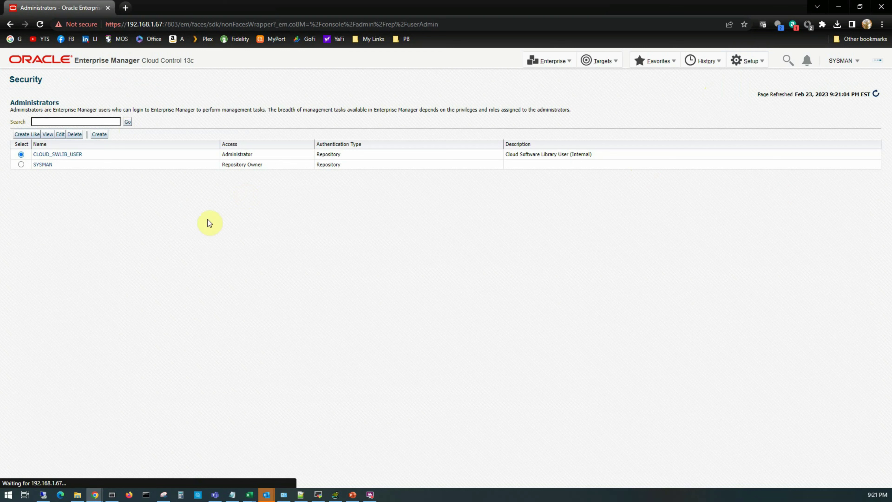
# Open the Roles page listing 40 Oracle-defined roles like EM_ALL_ADMINISTRATOR and EM_ALL_VIEWER.
pyautogui.click(752, 62)
pyautogui.moveTo(755, 136)
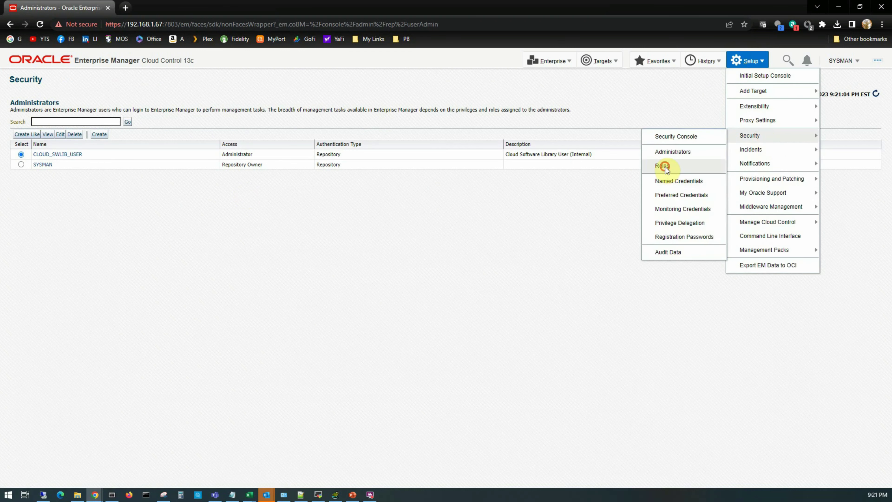
pyautogui.click(665, 166)
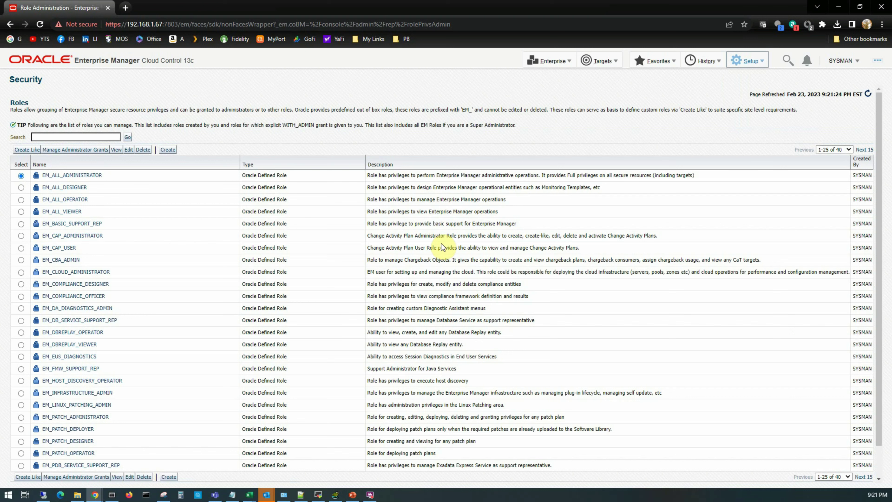
pyautogui.click(748, 60)
pyautogui.moveTo(744, 135)
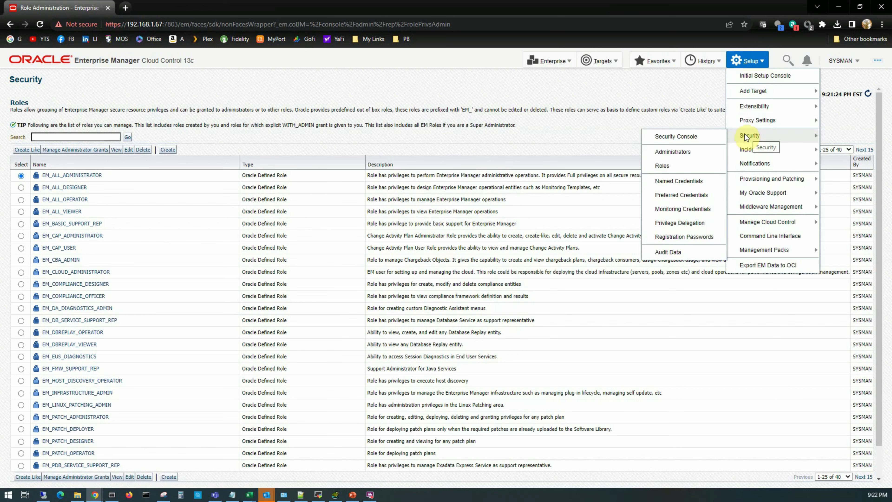
# Open Named Credentials and review the NC_HOST_VMLINUX1_ORACLE host credential details.
pyautogui.click(685, 182)
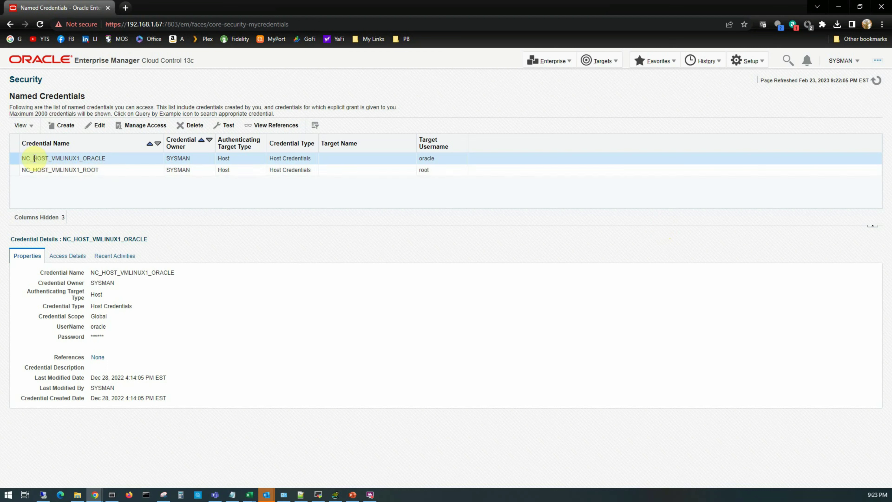
pyautogui.click(740, 63)
# Open Preferred Credentials to see each target type's credential status.
pyautogui.moveTo(756, 138)
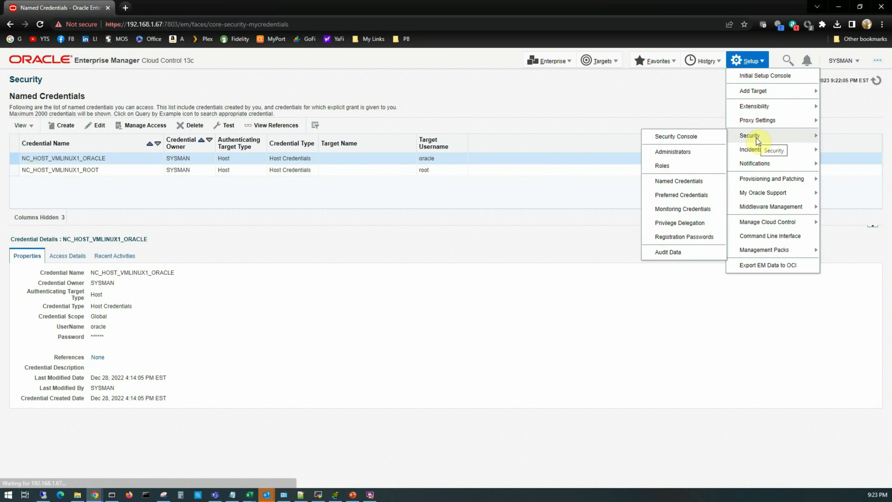
pyautogui.click(687, 197)
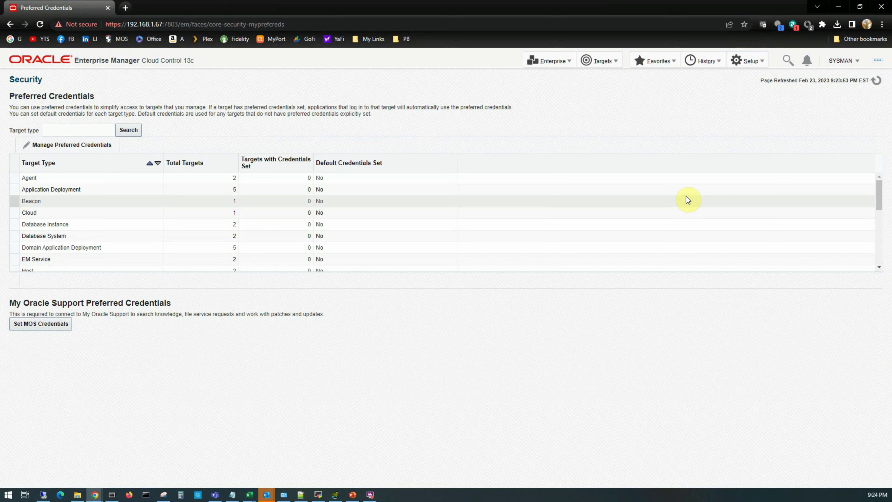
pyautogui.click(748, 61)
pyautogui.moveTo(751, 136)
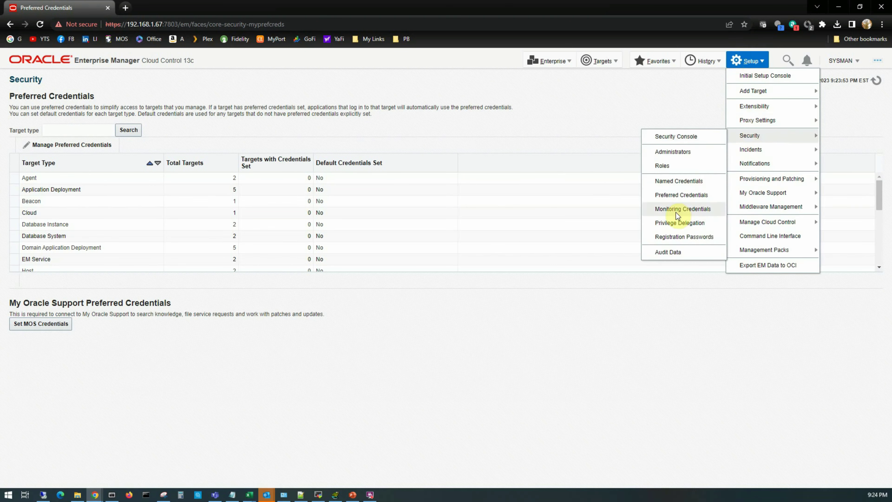
# Show Database Instance monitoring credentials and select the oemrepo_adminsvr row.
pyautogui.click(702, 212)
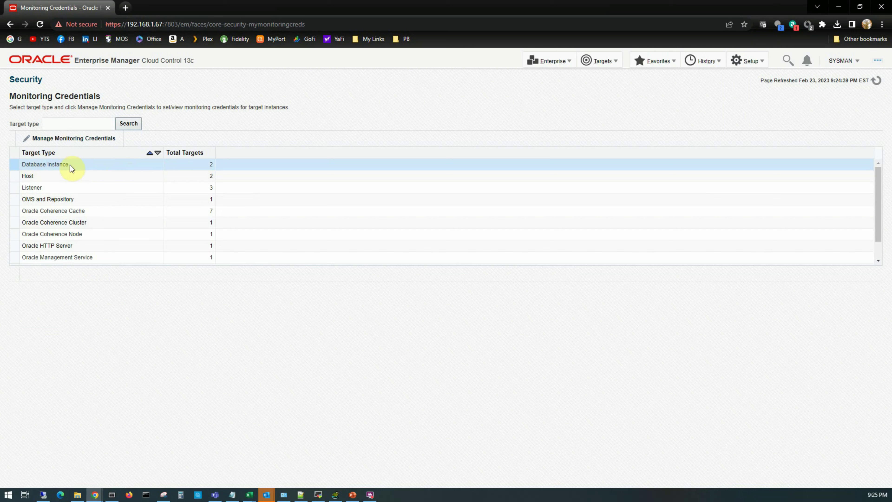
pyautogui.click(68, 138)
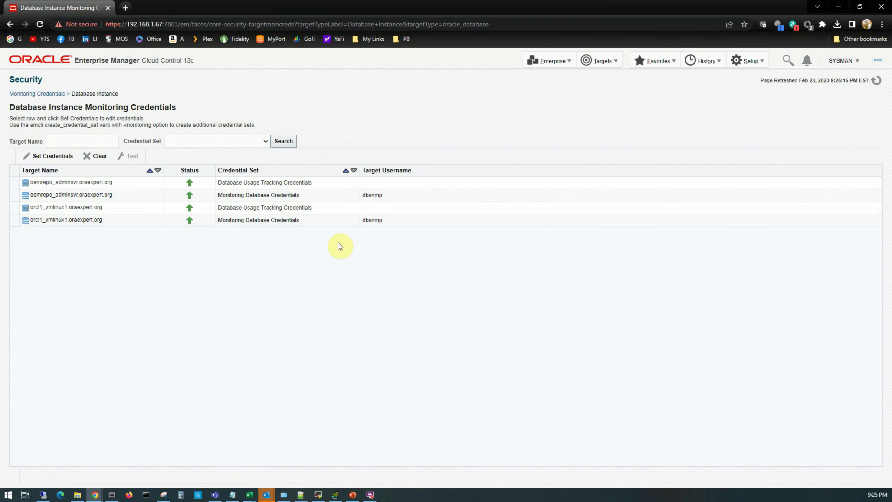
pyautogui.click(127, 198)
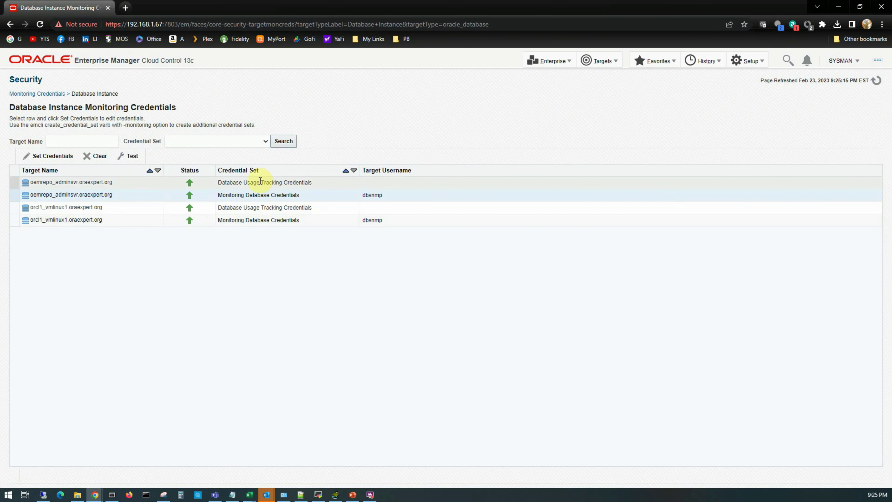
pyautogui.click(747, 61)
pyautogui.moveTo(758, 134)
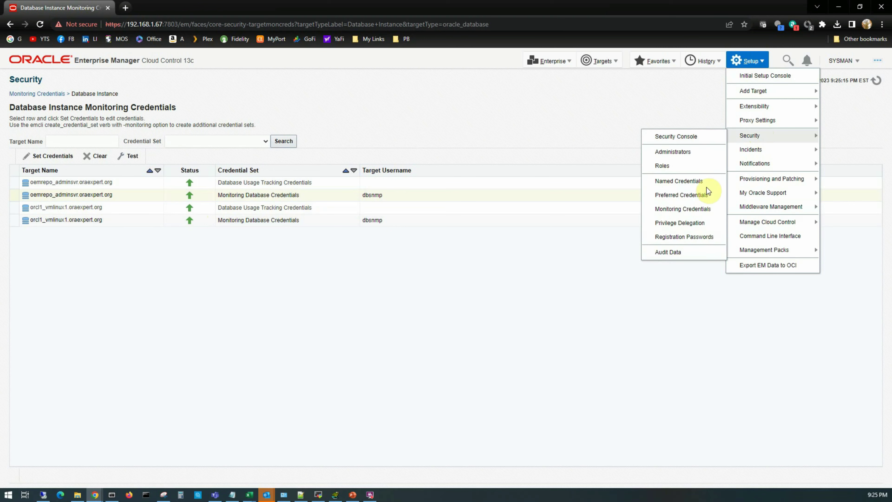
# Open the Privilege Delegation settings for the two Linux hosts.
pyautogui.click(683, 222)
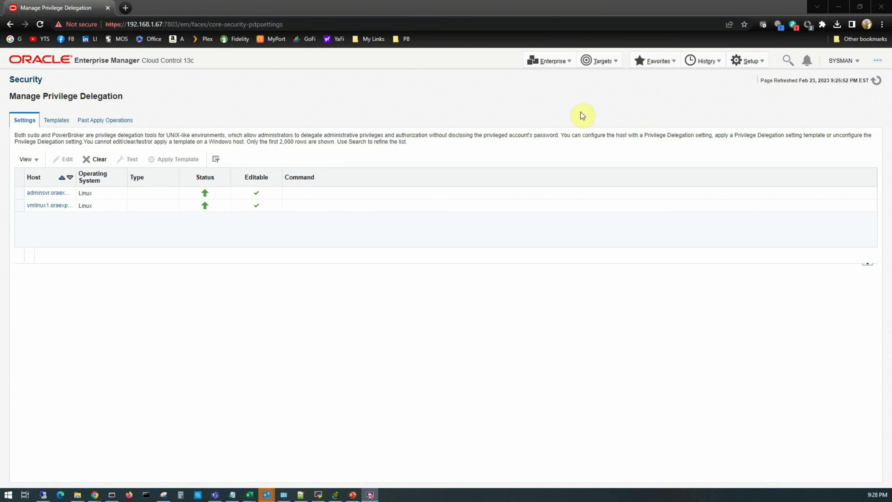
pyautogui.click(748, 60)
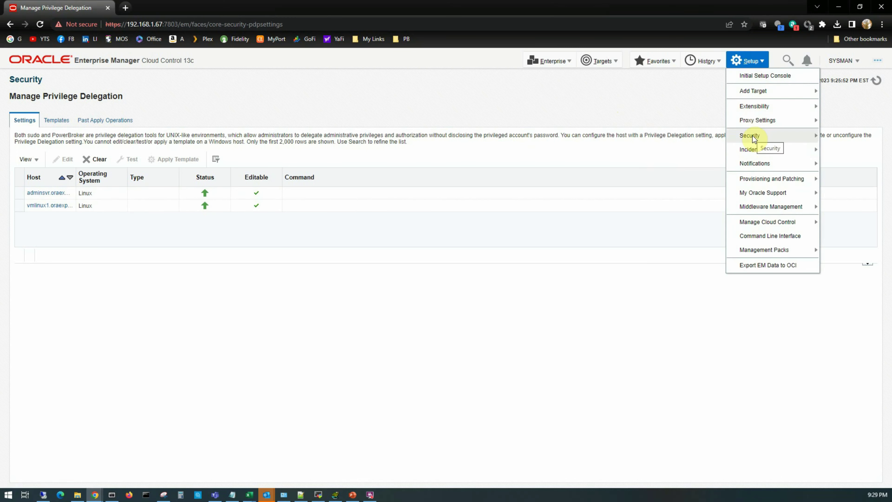
# Display the Registration Passwords page: Agent Registration expiring Dec 29, 2023, plus a non-expiring initial agent password.
pyautogui.moveTo(752, 135)
pyautogui.click(674, 236)
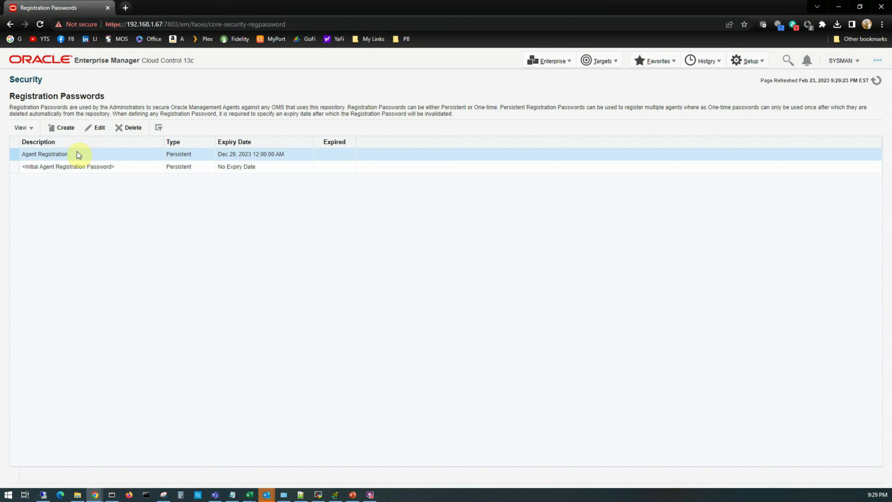
pyautogui.click(747, 61)
pyautogui.moveTo(761, 135)
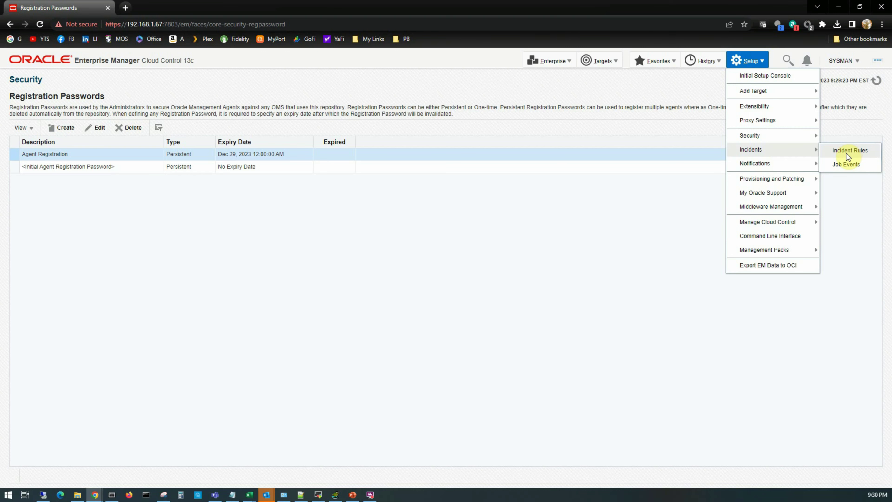
# View the enterprise incident rule sets, then go to the Mail Servers page.
pyautogui.click(847, 156)
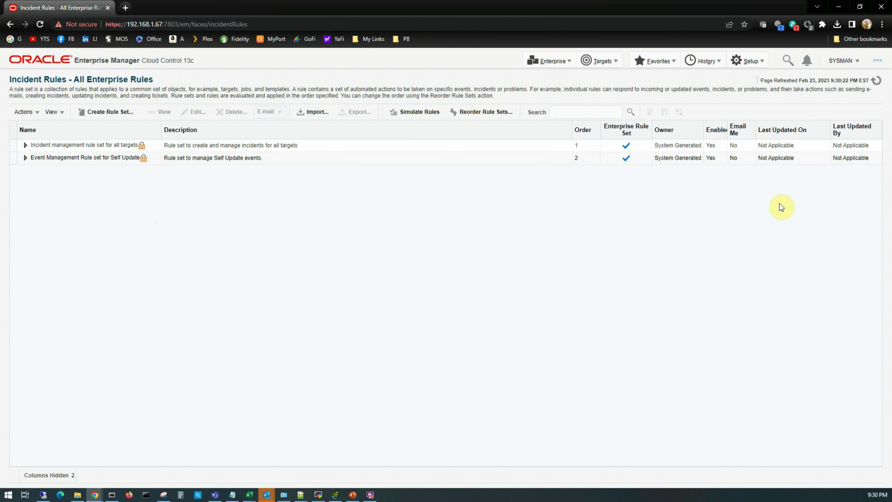
pyautogui.click(748, 60)
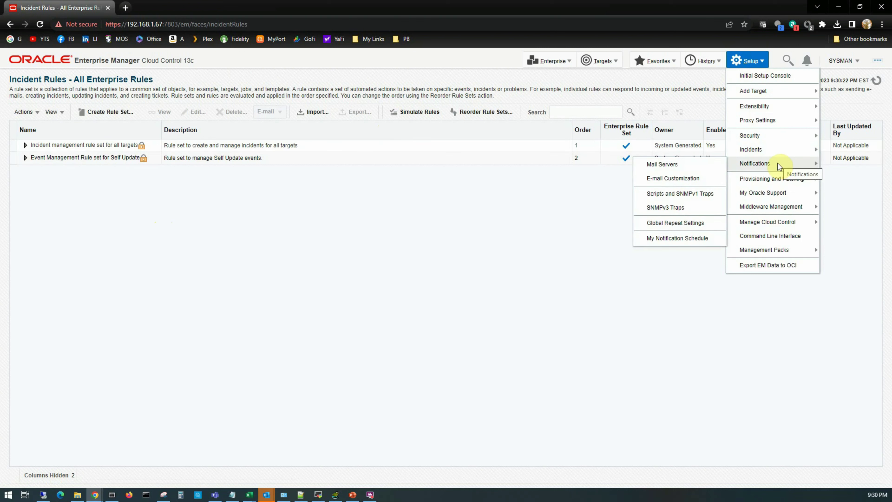
pyautogui.click(677, 164)
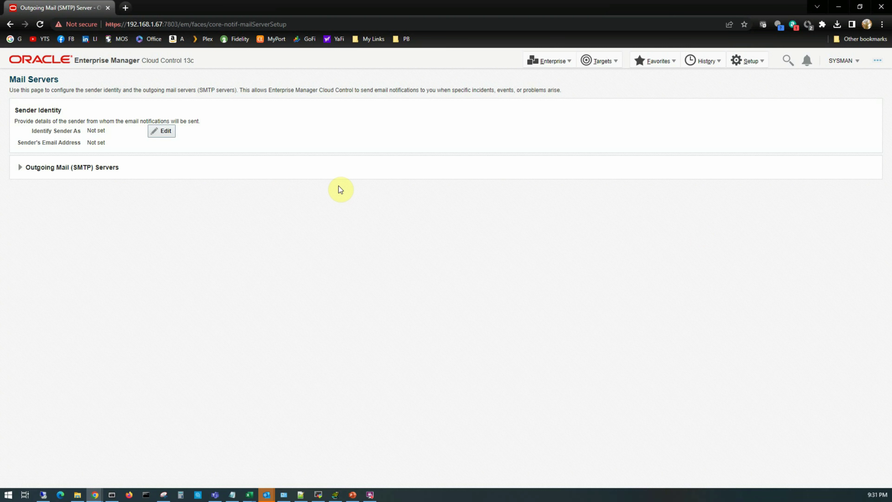
# Review the Mail Servers page: sender name and address unset, with an Outgoing Mail (SMTP) Servers section.
pyautogui.click(747, 61)
pyautogui.moveTo(774, 165)
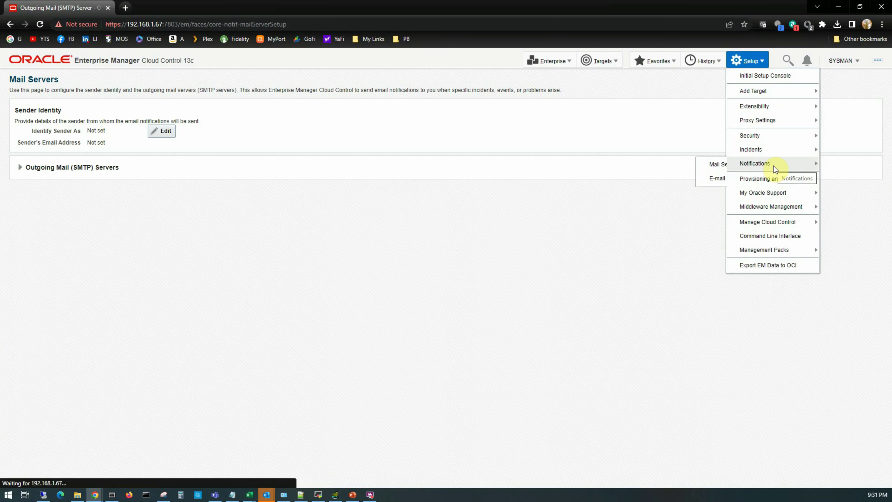
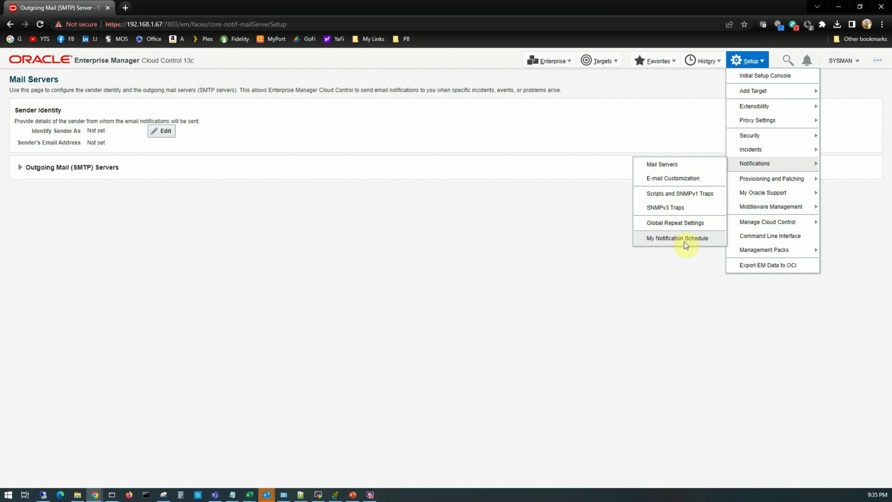
# Open the Management Services and Repository Health Overview, noting the unconfigured out-of-band email notification.
pyautogui.moveTo(776, 178)
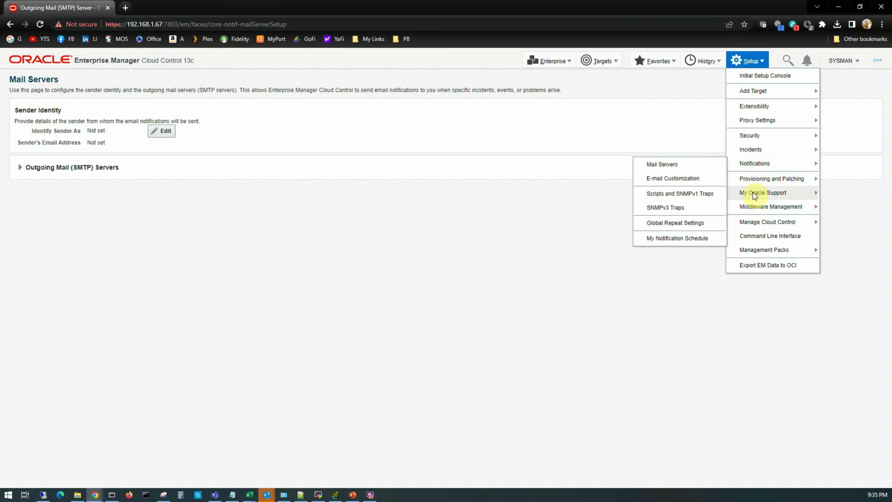
pyautogui.moveTo(753, 195)
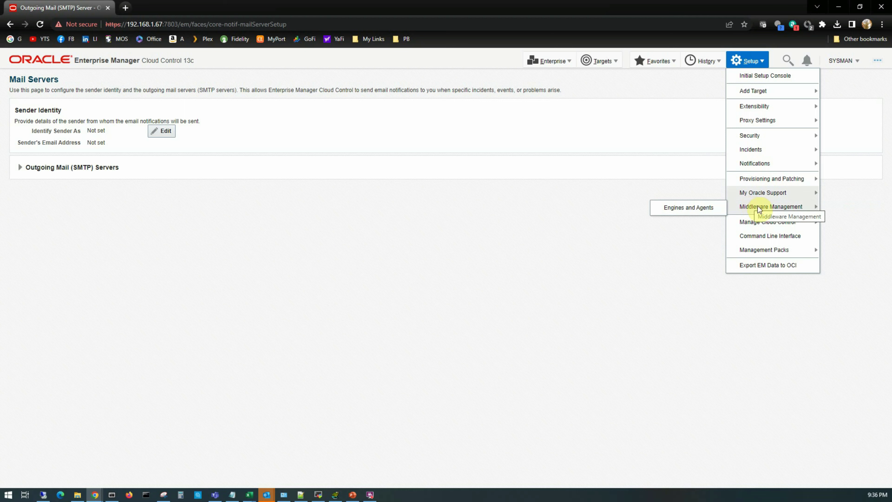
pyautogui.moveTo(743, 225)
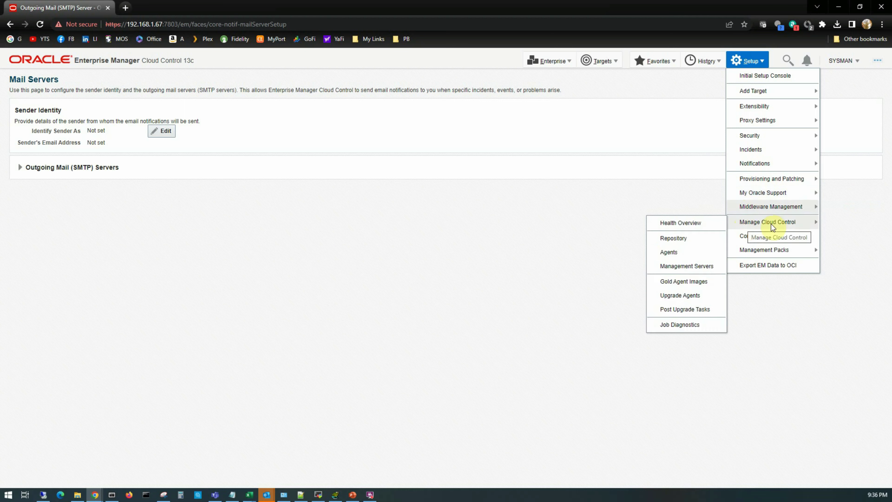
pyautogui.click(693, 223)
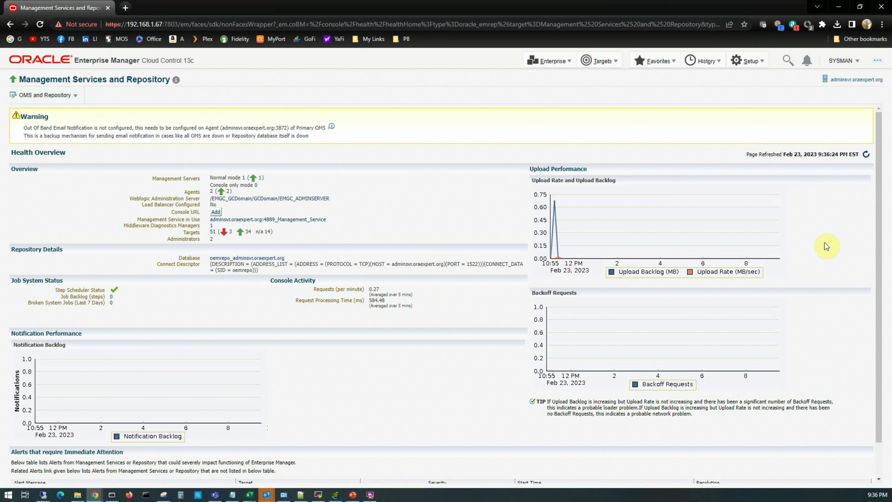
pyautogui.scroll(-2, 574, 448)
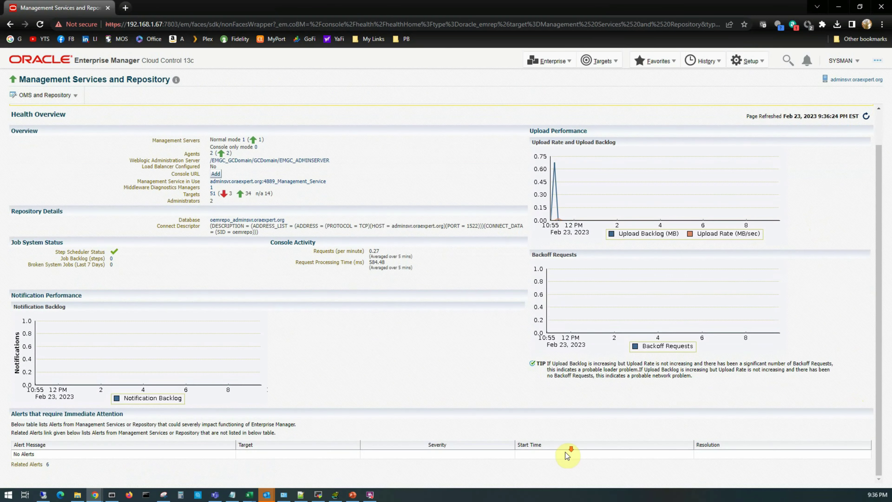
pyautogui.scroll(2, 565, 453)
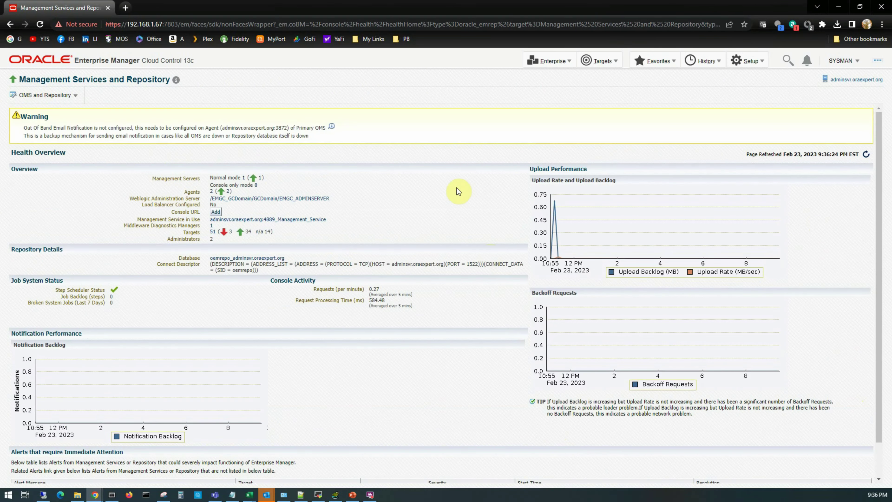
pyautogui.click(747, 60)
pyautogui.moveTo(772, 221)
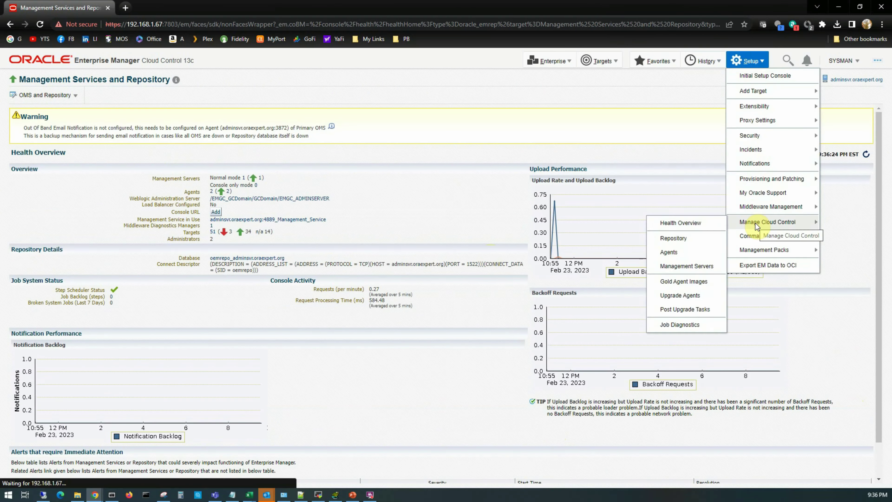
# Open the Repository page's Schema details: MGMT_TABLESPACE growth, largest tables and purge policies.
pyautogui.click(688, 242)
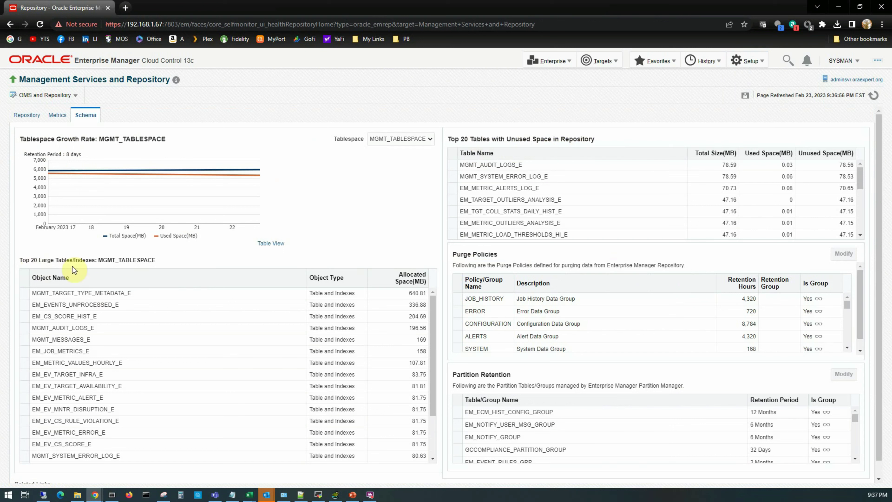
pyautogui.click(748, 60)
# Open the Agents page listing two agents, both up with secure upload enabled.
pyautogui.moveTo(751, 222)
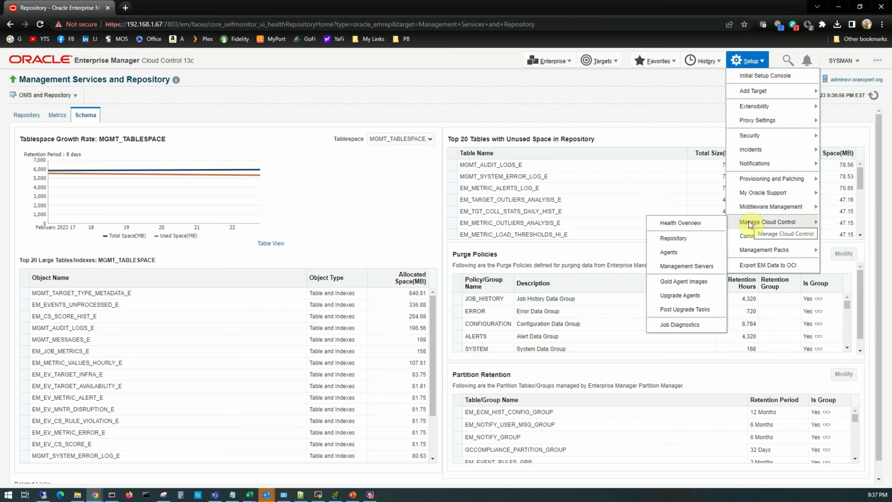
pyautogui.click(668, 252)
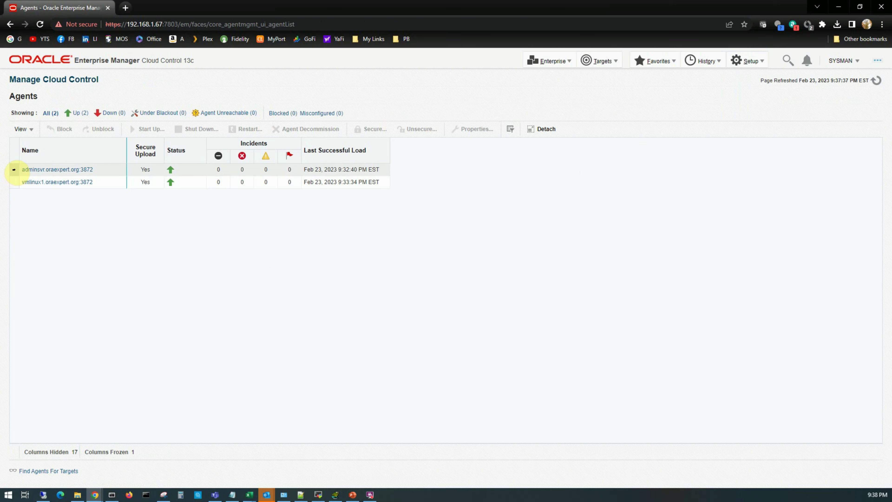
pyautogui.click(747, 60)
pyautogui.moveTo(767, 222)
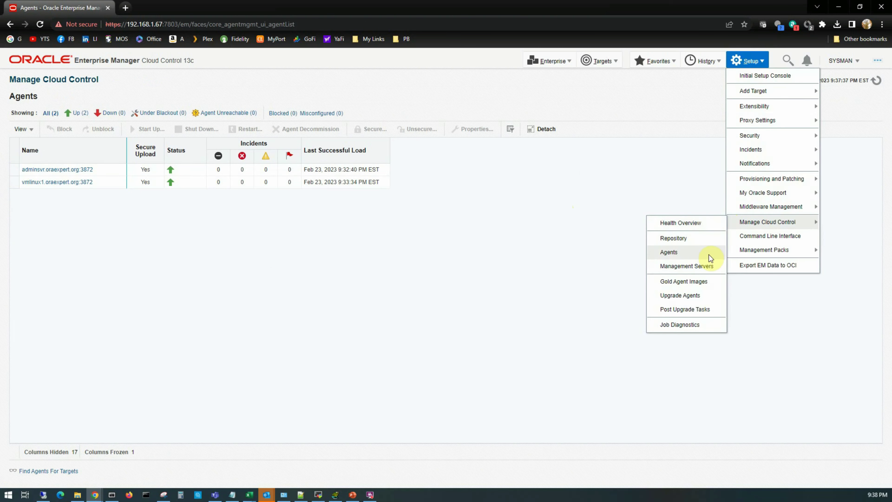
# Open the Management Servers page showing one 13.5.0.0.0 server up for 10 hr 35 min.
pyautogui.click(697, 265)
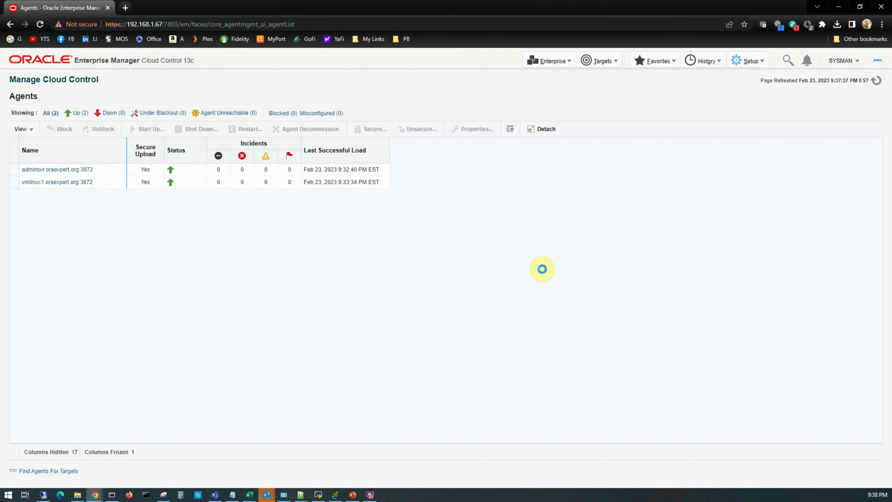
pyautogui.moveTo(510, 140)
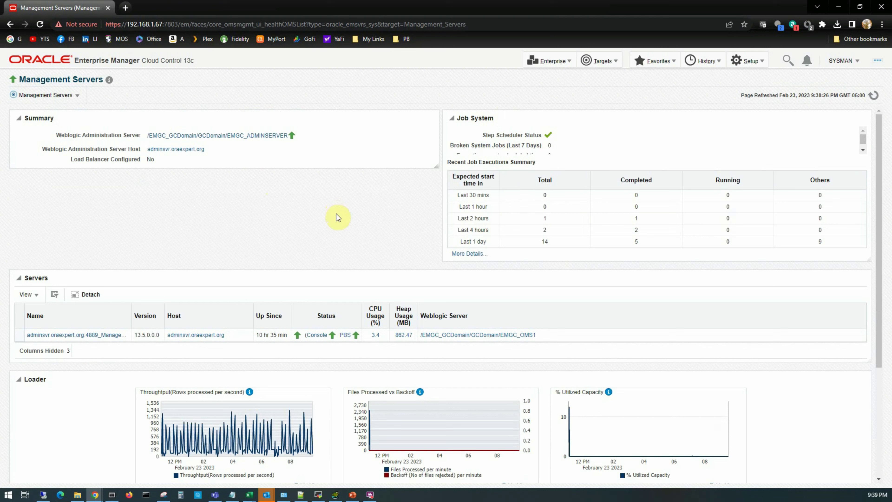
pyautogui.click(748, 61)
pyautogui.moveTo(769, 227)
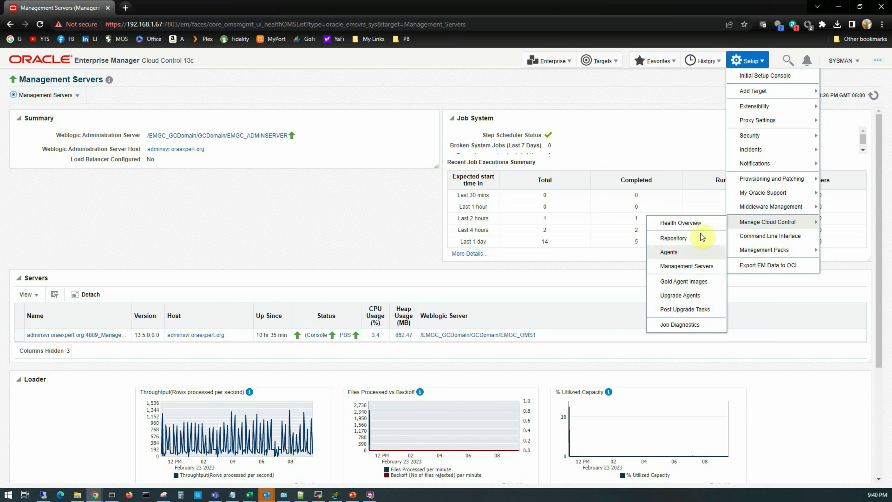
# Open Post Upgrade Tasks, with no pending Deferred Data Migration tasks, then browse Management Packs.
pyautogui.click(674, 314)
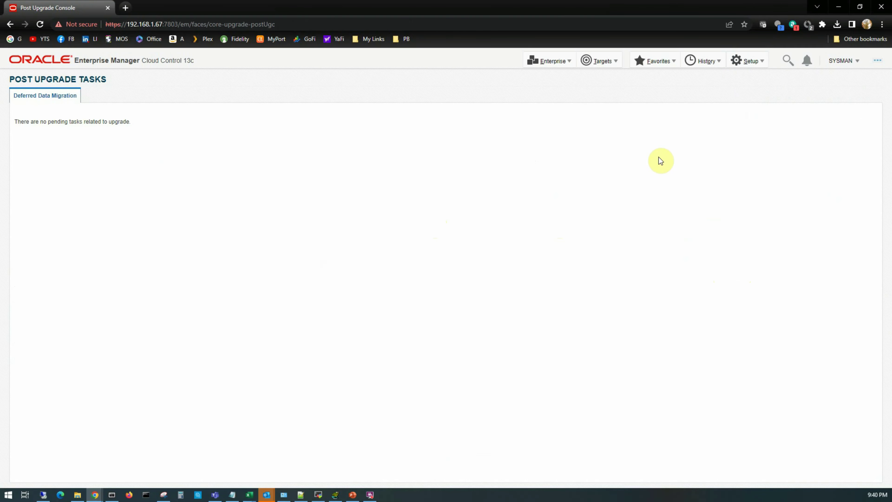
pyautogui.click(748, 61)
pyautogui.moveTo(779, 224)
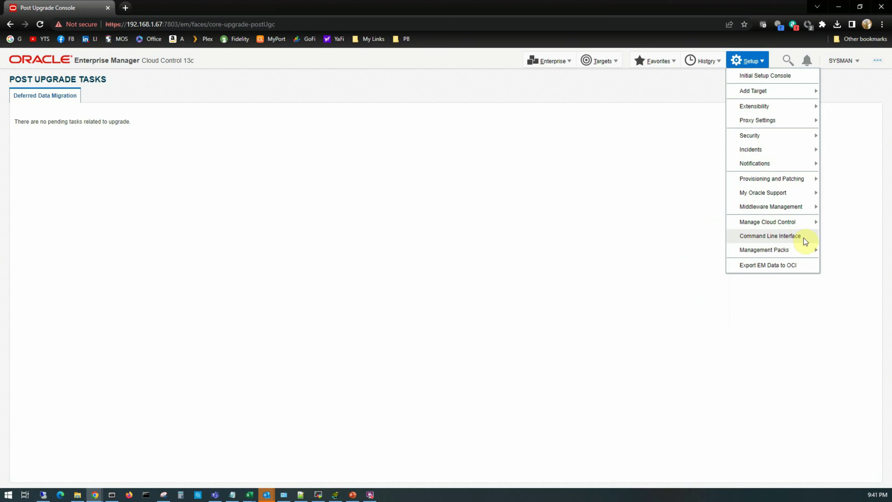
pyautogui.moveTo(771, 253)
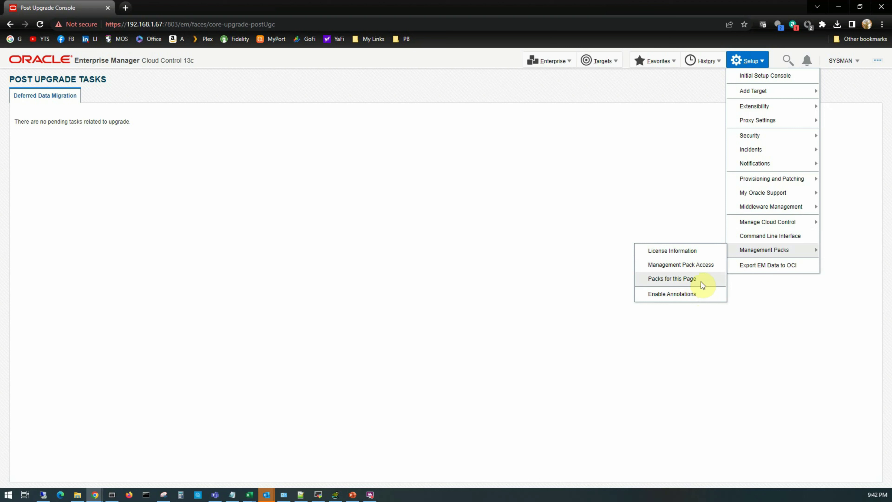
pyautogui.click(606, 65)
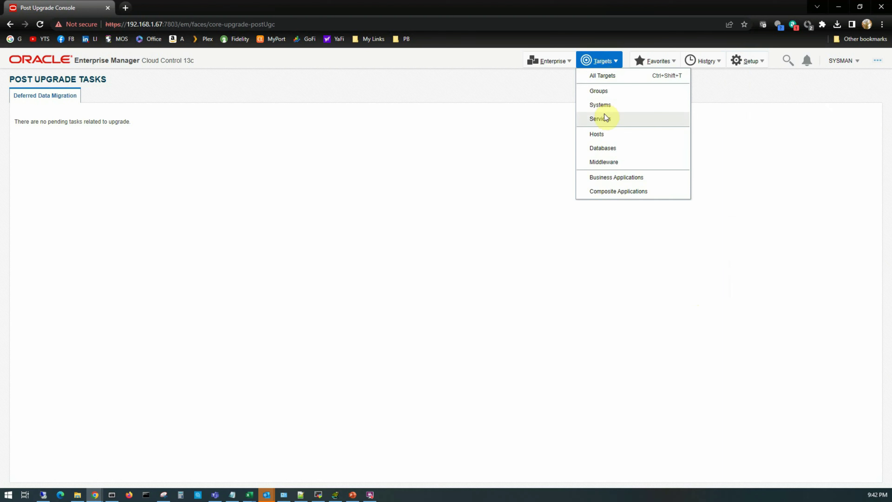
# Open the Databases list of two 19.3.0.0.0 instances and confirm it needs no management pack.
pyautogui.click(607, 149)
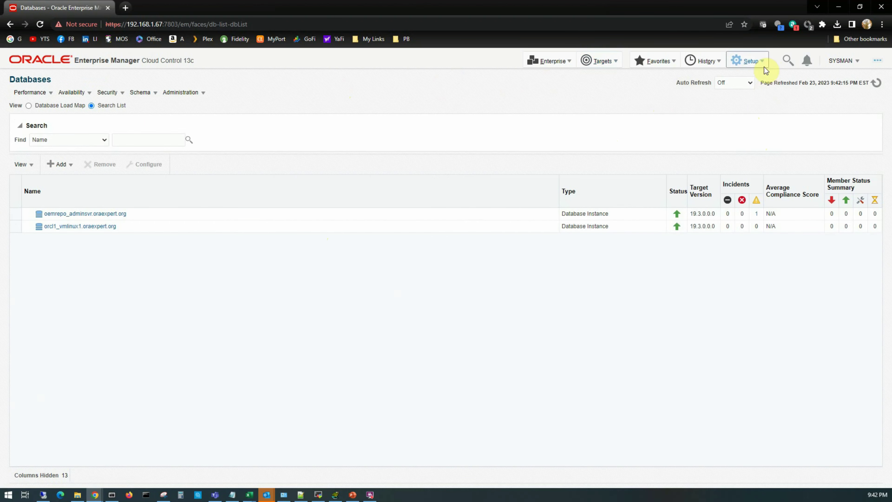
pyautogui.click(755, 63)
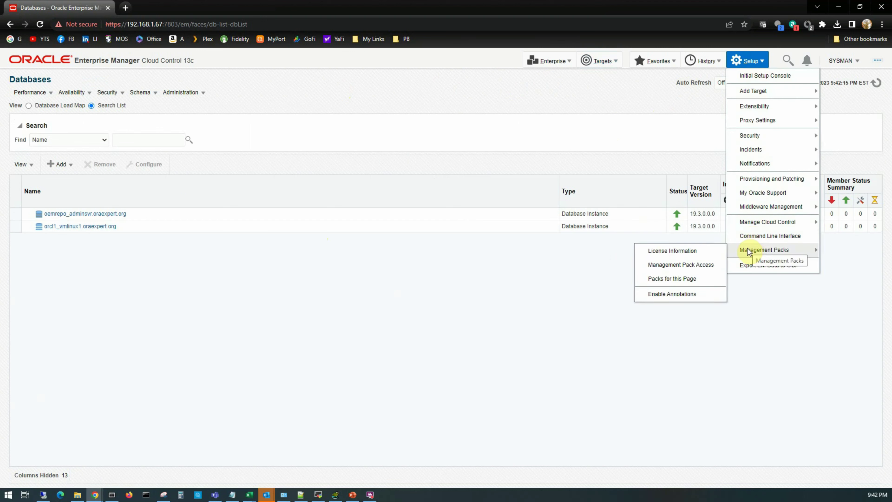
pyautogui.click(682, 279)
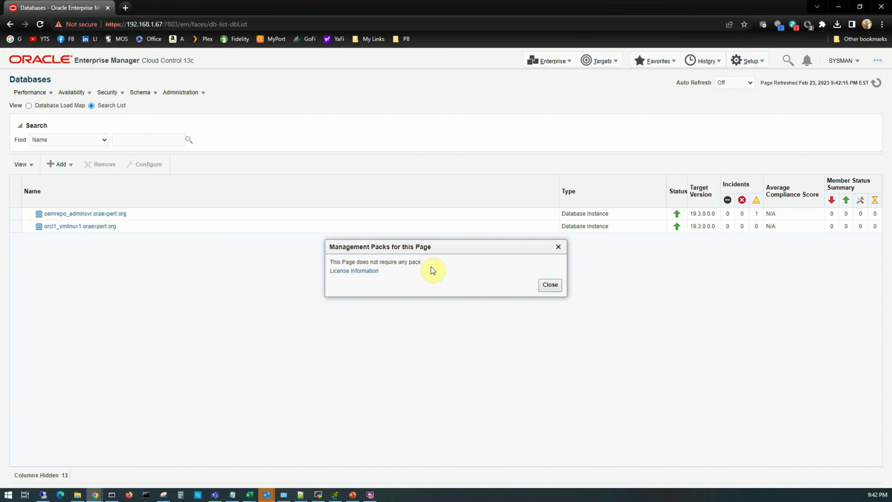
pyautogui.click(549, 284)
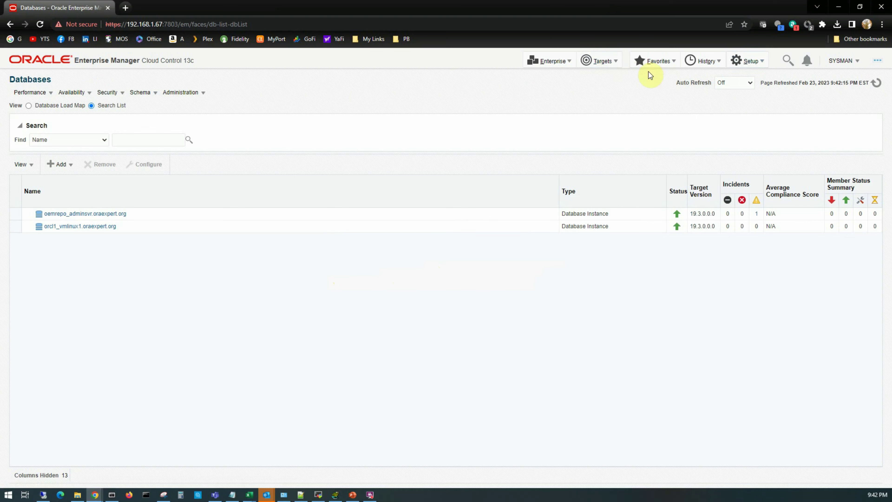
pyautogui.click(750, 63)
pyautogui.moveTo(782, 169)
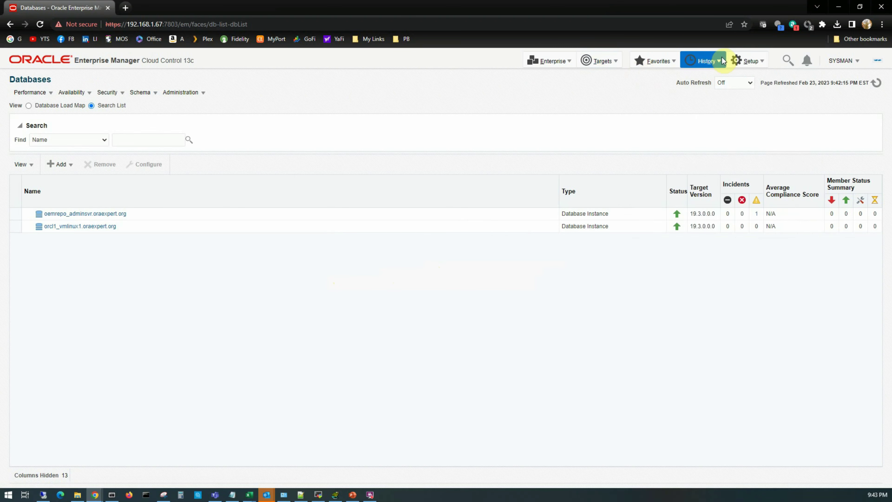
# Open the Compliance Dashboard from the Enterprise menu.
pyautogui.click(553, 62)
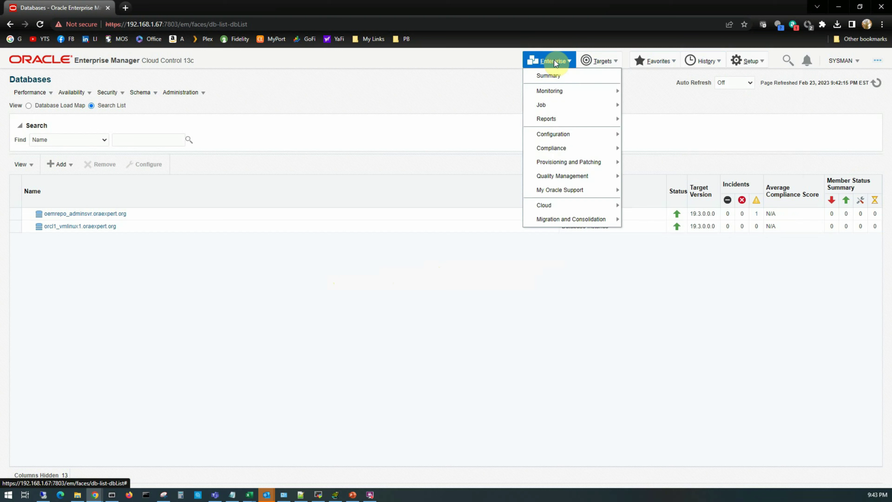
pyautogui.moveTo(559, 148)
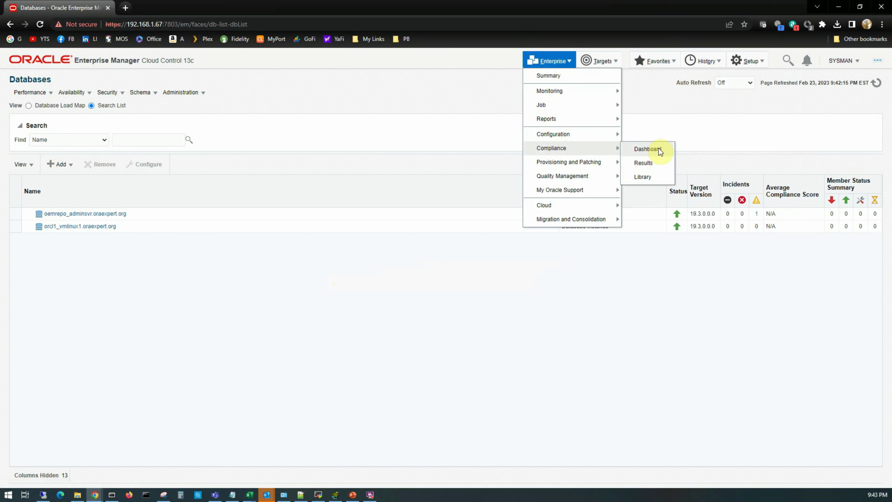
pyautogui.click(648, 149)
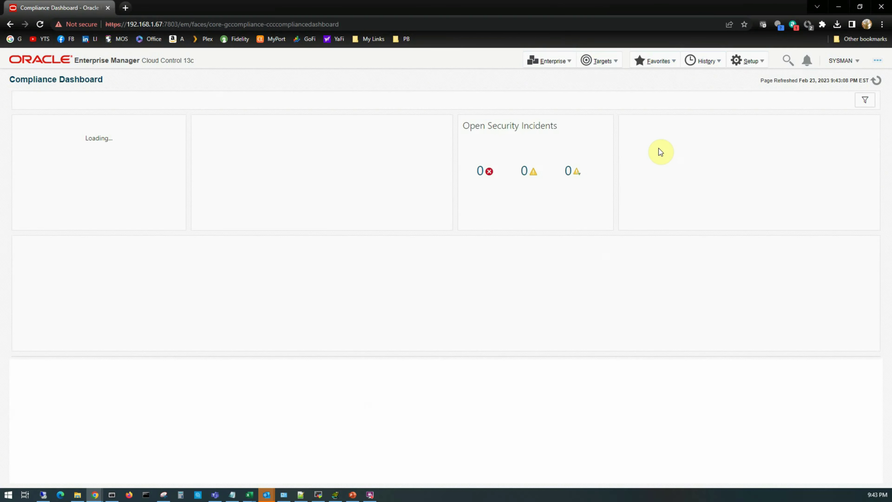
# Review which management packs the Compliance Dashboard requires, then dismiss the dialog.
pyautogui.click(750, 60)
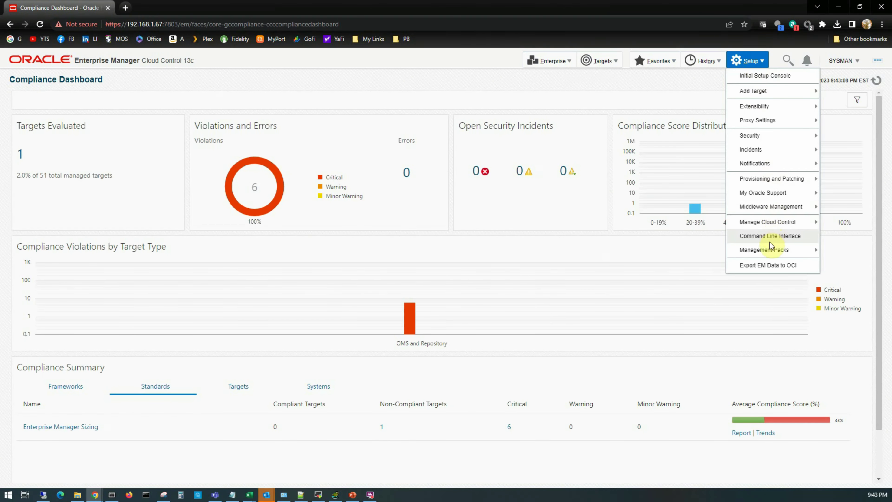
pyautogui.moveTo(755, 250)
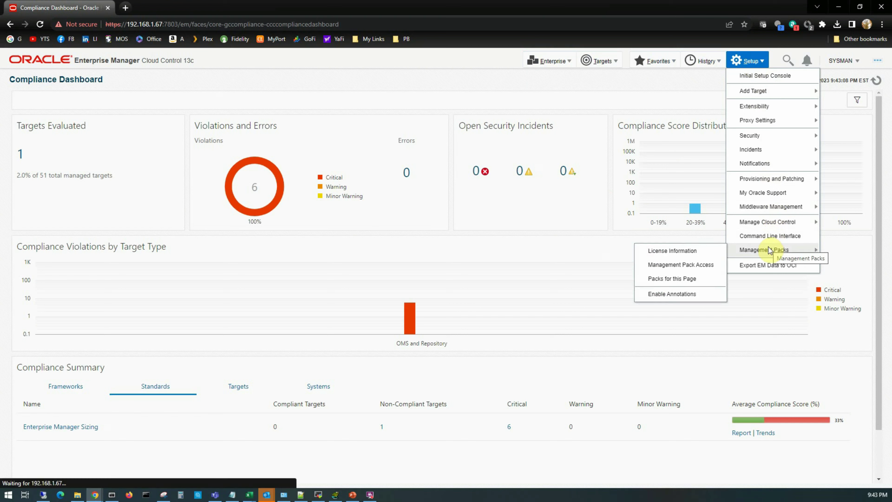
pyautogui.click(671, 279)
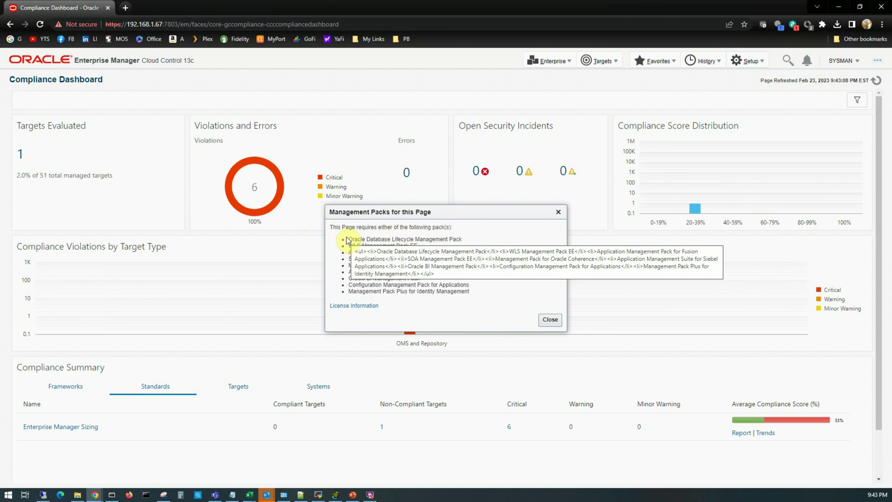
pyautogui.moveTo(348, 239); pyautogui.dragTo(485, 285)
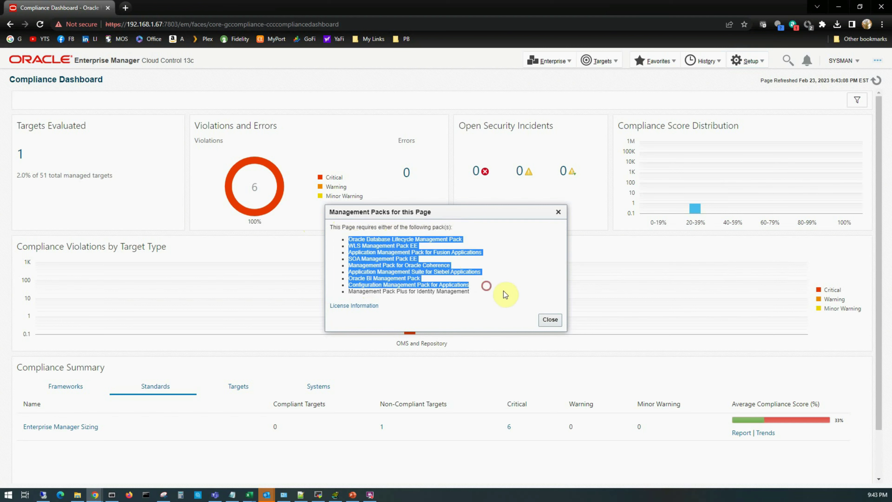
pyautogui.click(516, 291)
pyautogui.press('Escape')
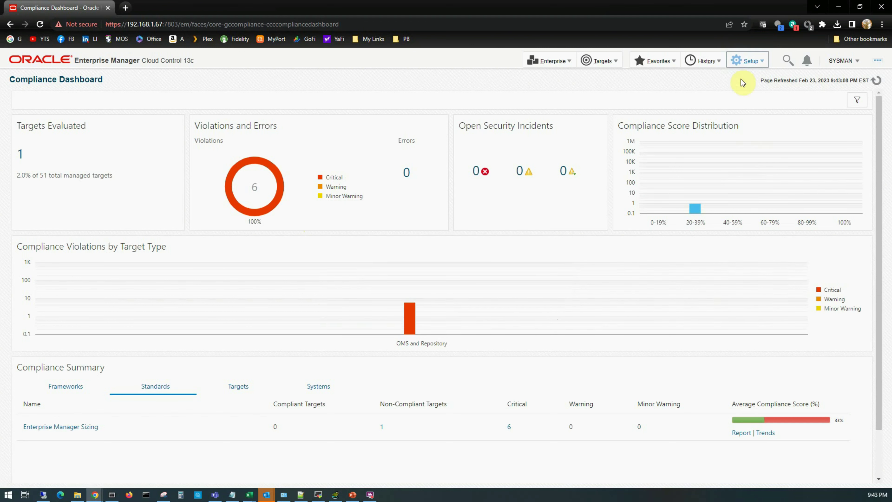
# Turn on management pack annotations.
pyautogui.click(750, 61)
pyautogui.moveTo(770, 251)
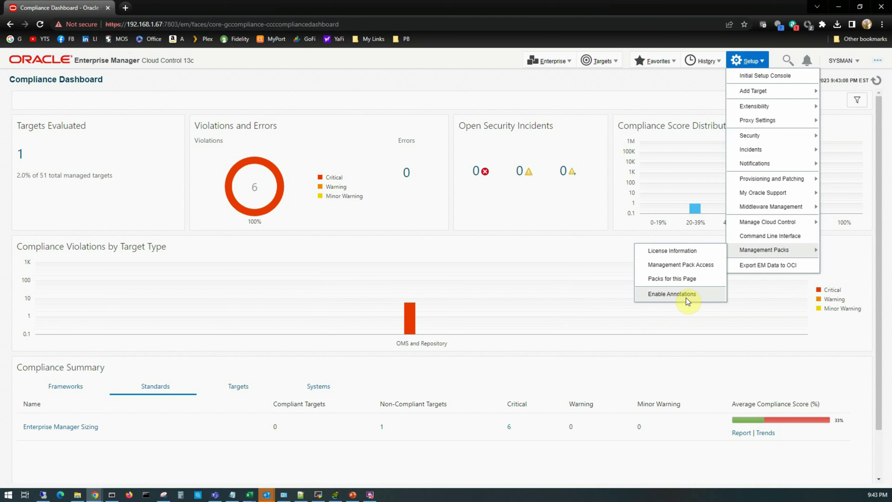
pyautogui.click(675, 294)
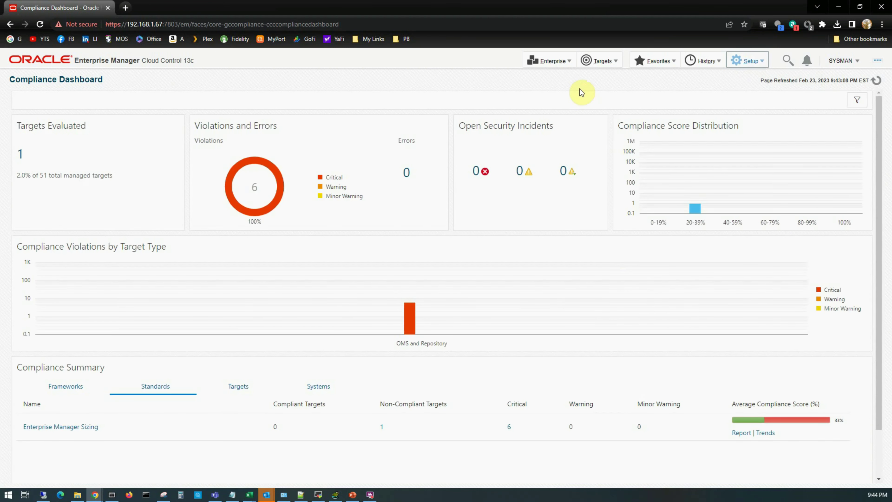
pyautogui.click(554, 63)
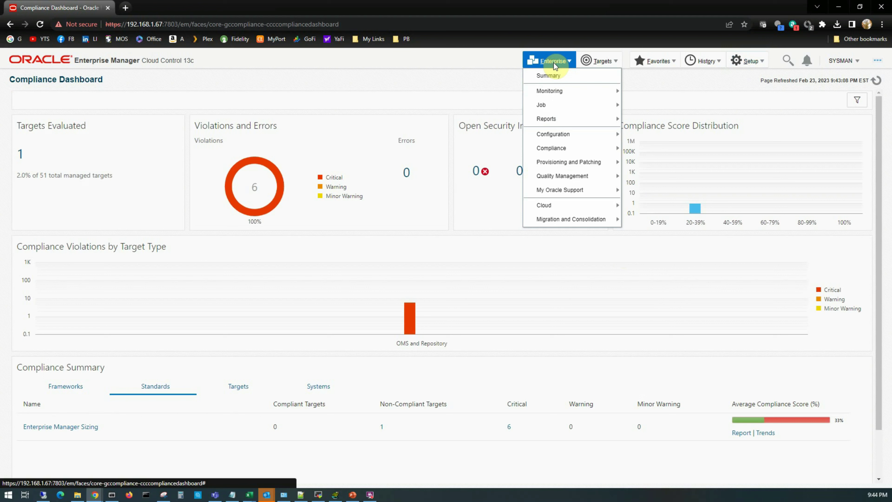
pyautogui.moveTo(553, 94)
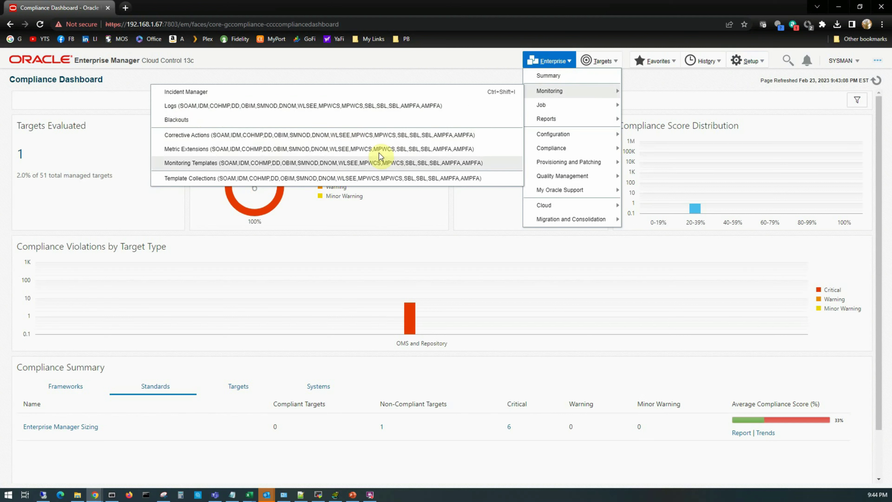
pyautogui.moveTo(568, 137)
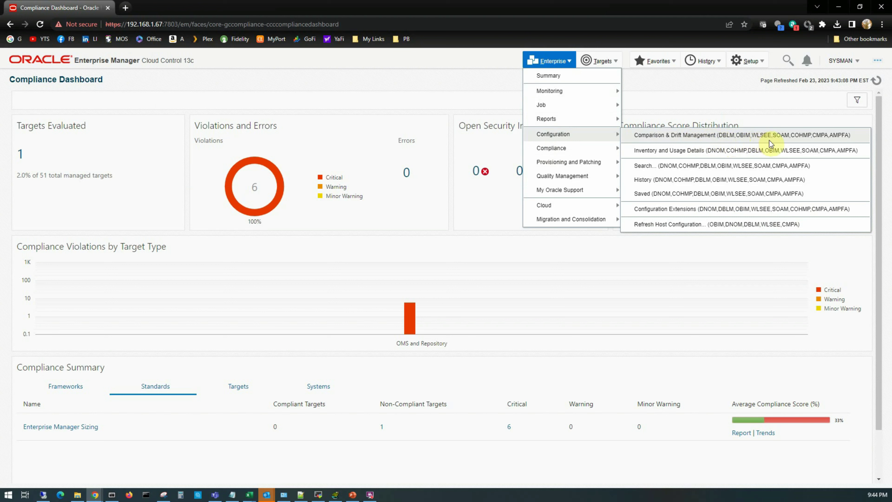
pyautogui.click(748, 61)
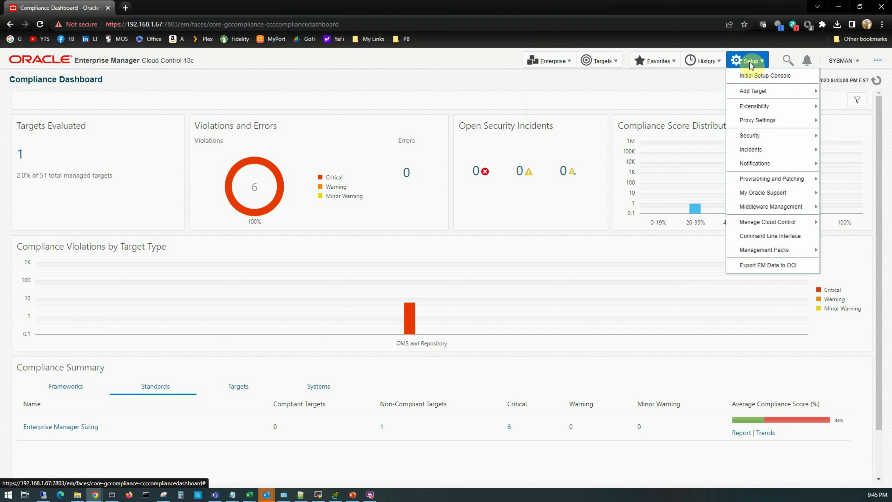
# Choose Summary as the My Home page on the SYSMAN Welcome Page.
pyautogui.click(840, 61)
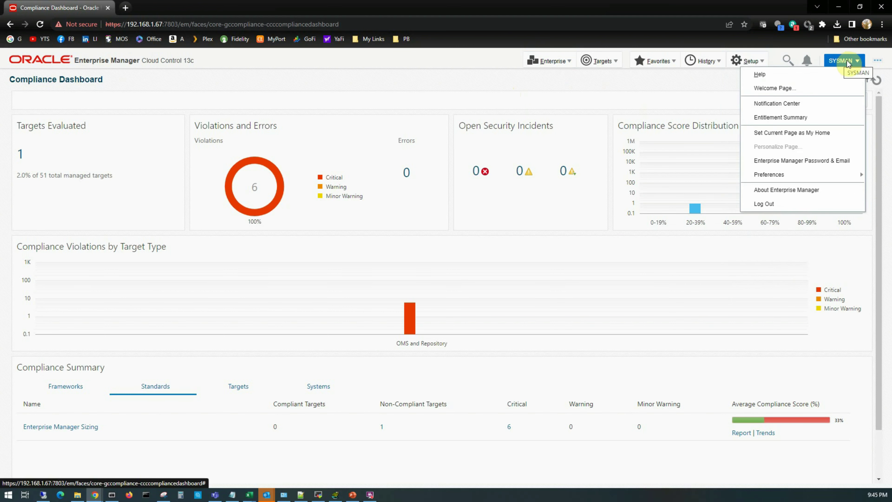
pyautogui.moveTo(781, 73)
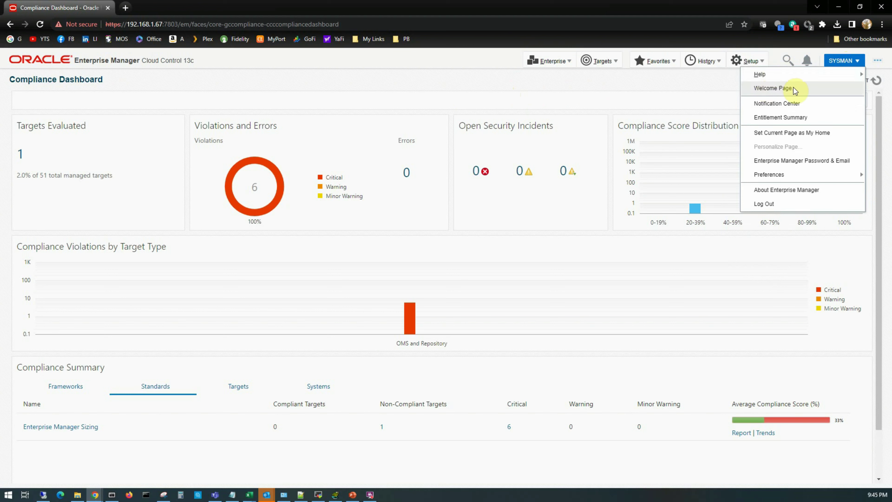
pyautogui.click(773, 88)
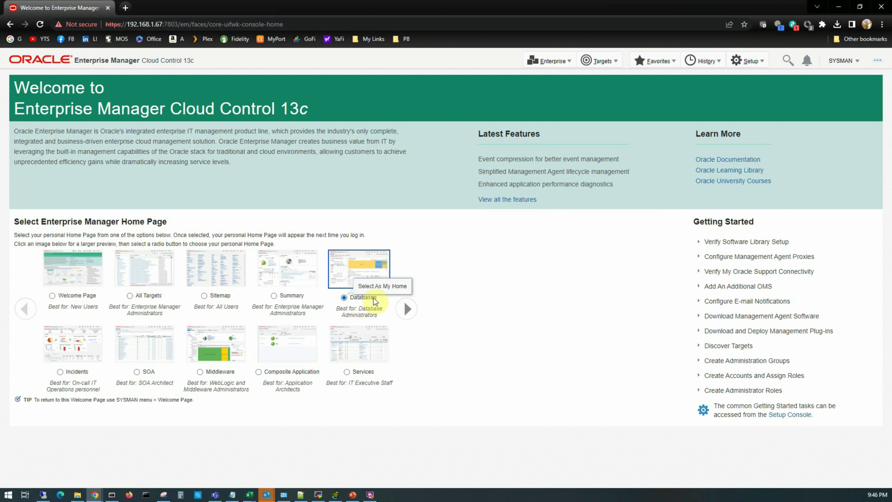
pyautogui.click(273, 296)
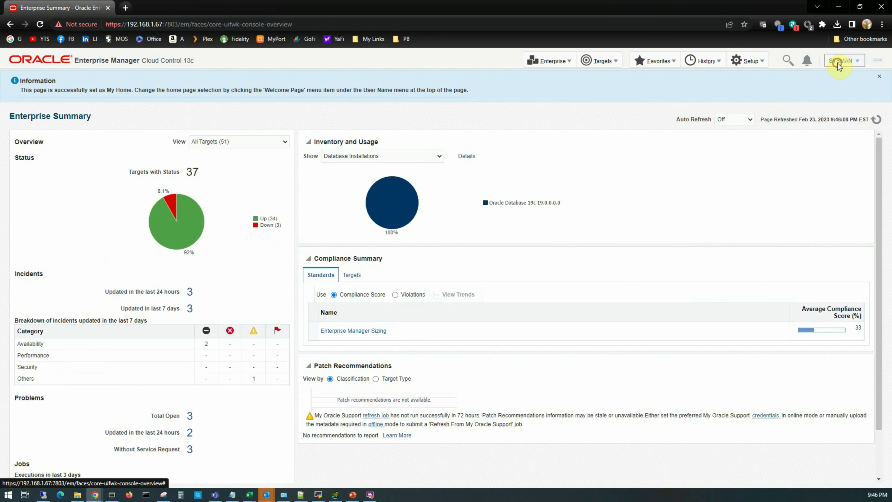
pyautogui.click(841, 61)
# View the empty Notification Center, then open the Enterprise Manager Password & Email page.
pyautogui.click(800, 104)
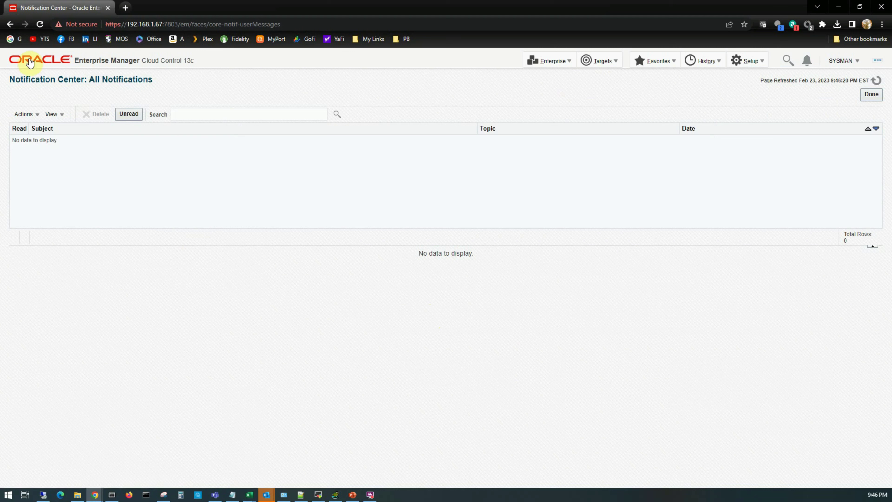
pyautogui.click(843, 60)
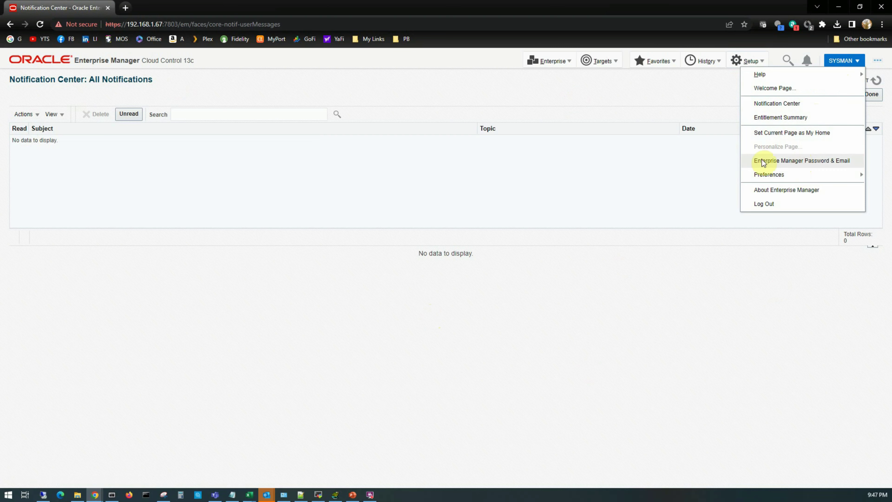
pyautogui.click(832, 161)
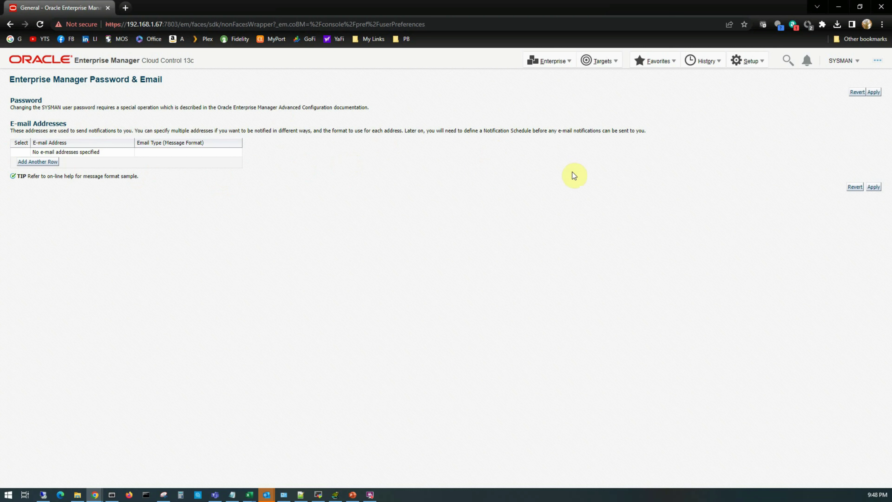
# Glance at SYSMAN Preferences and the Enterprise menu, then return to the Databases list.
pyautogui.click(843, 61)
pyautogui.moveTo(771, 178)
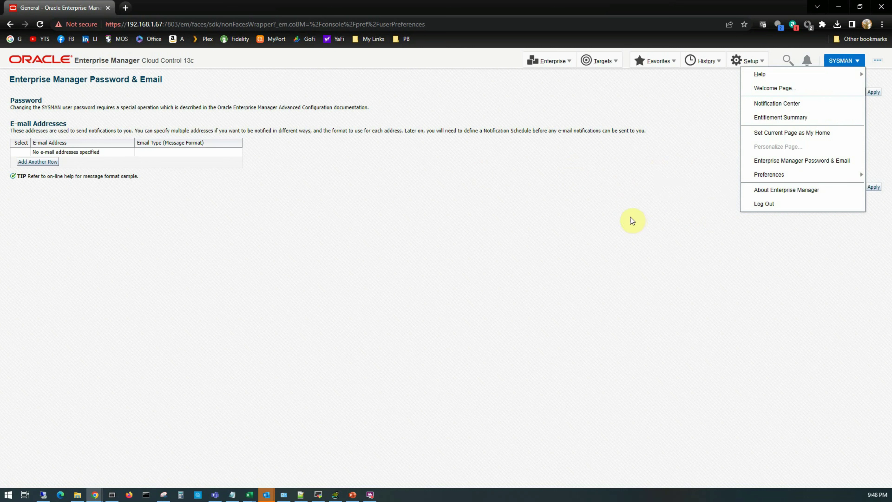
pyautogui.click(548, 61)
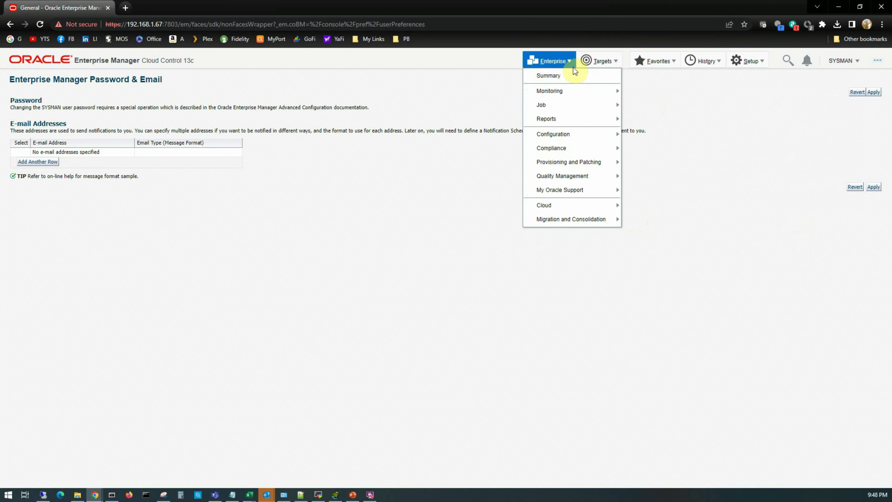
pyautogui.click(601, 61)
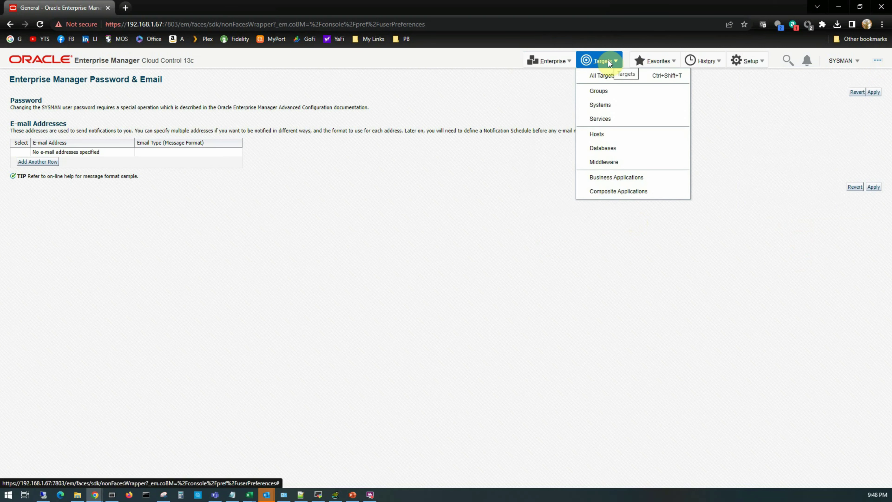
pyautogui.click(602, 148)
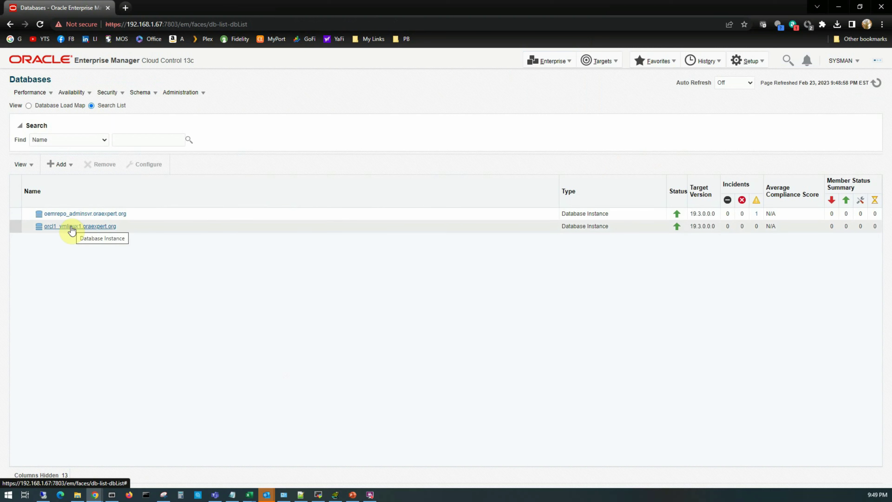
# Select the orcl1_vmlinux1 instance, refresh the database list and check the target types list.
pyautogui.click(72, 229)
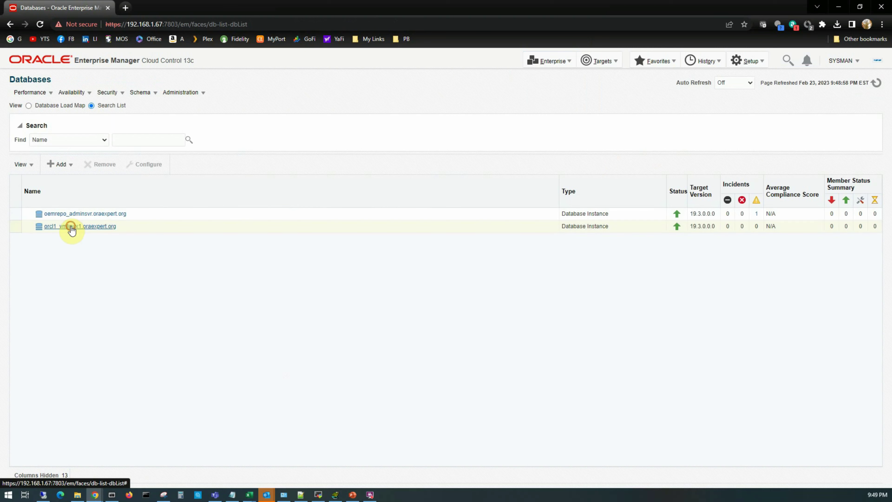
pyautogui.click(436, 307)
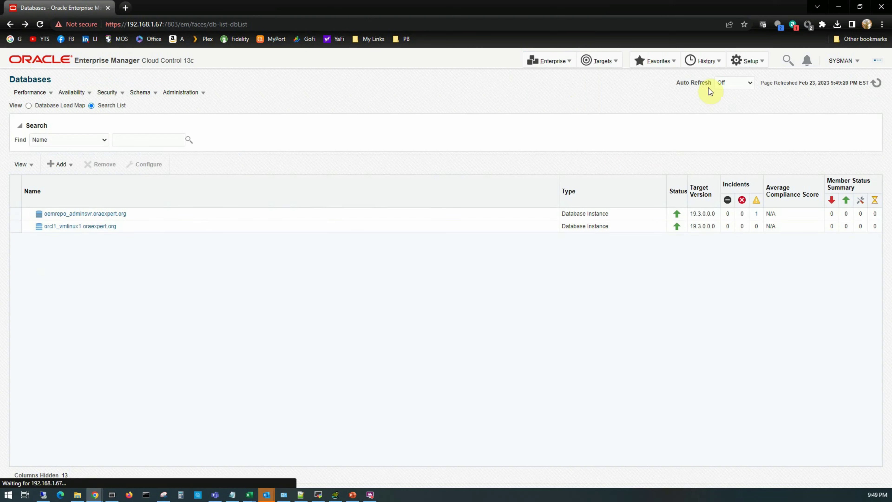
pyautogui.click(607, 66)
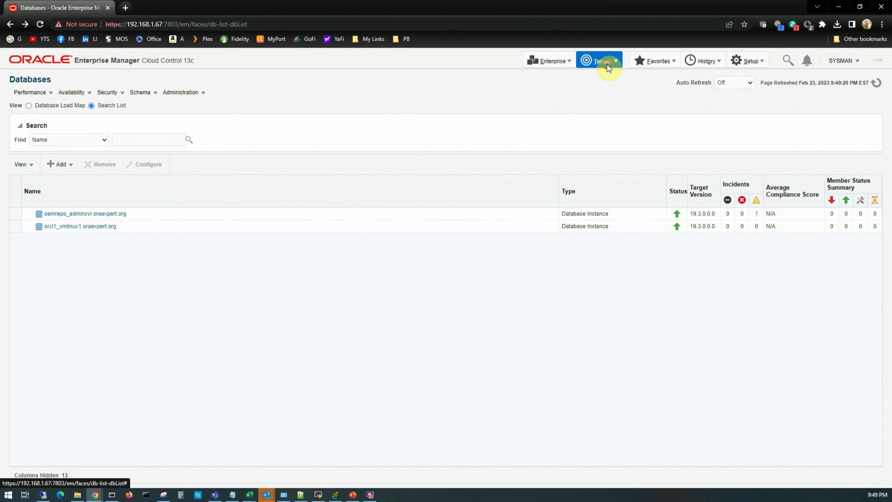
pyautogui.click(383, 143)
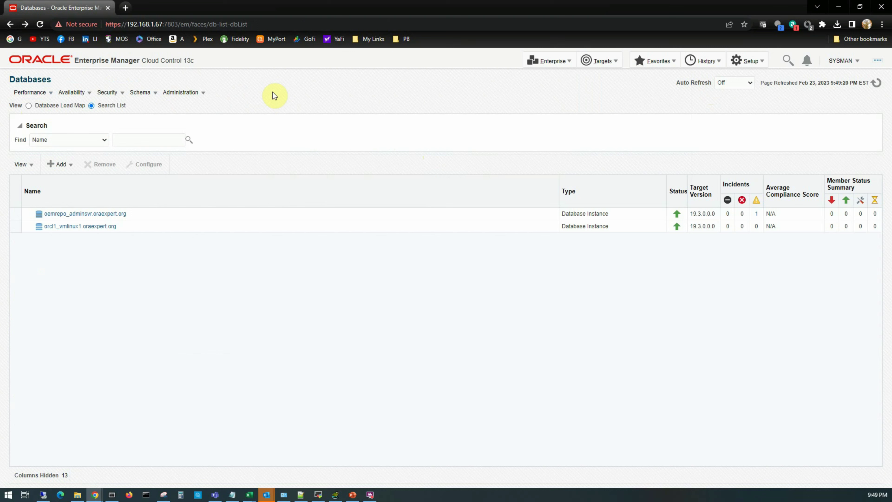
# Look through the Performance, Availability, Security, Schema and Administration menus, then open orcl1_vmlinux1.oraexpert.org.
pyautogui.click(51, 94)
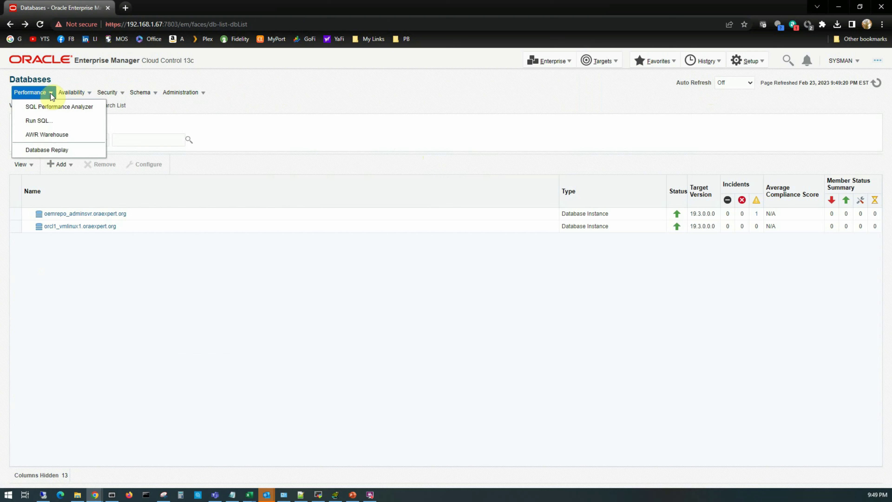
pyautogui.click(69, 96)
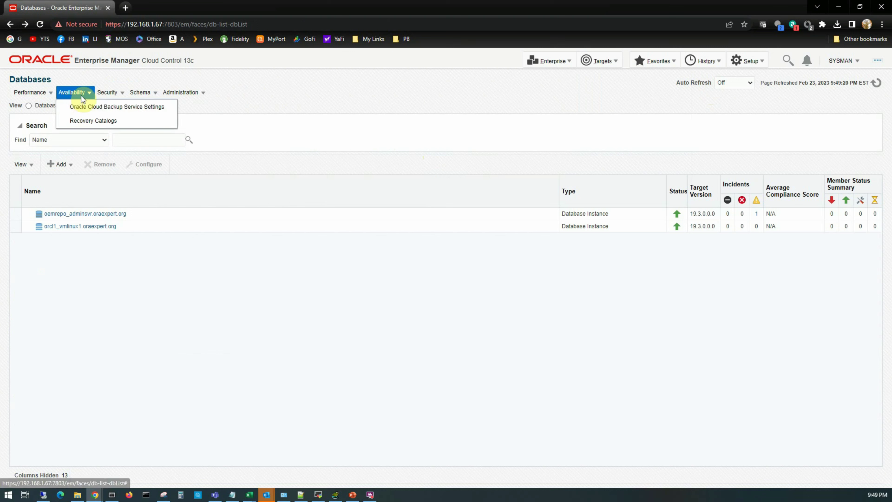
pyautogui.click(116, 93)
pyautogui.click(147, 94)
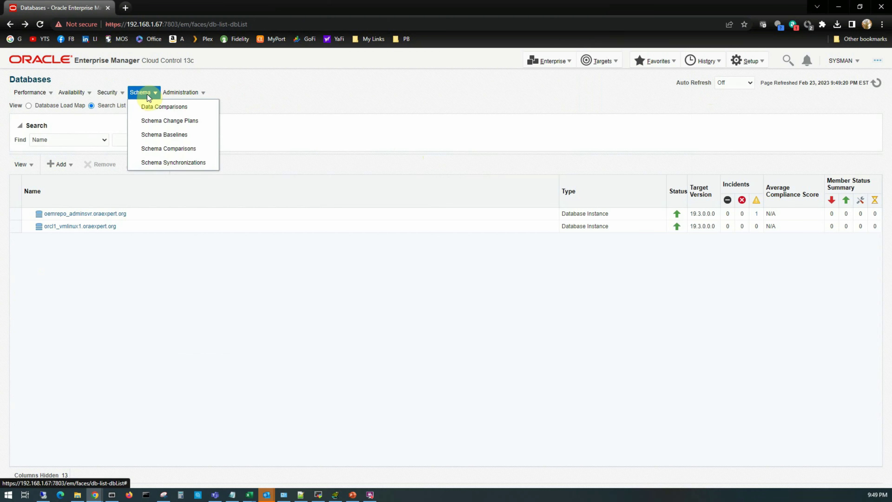
pyautogui.click(206, 96)
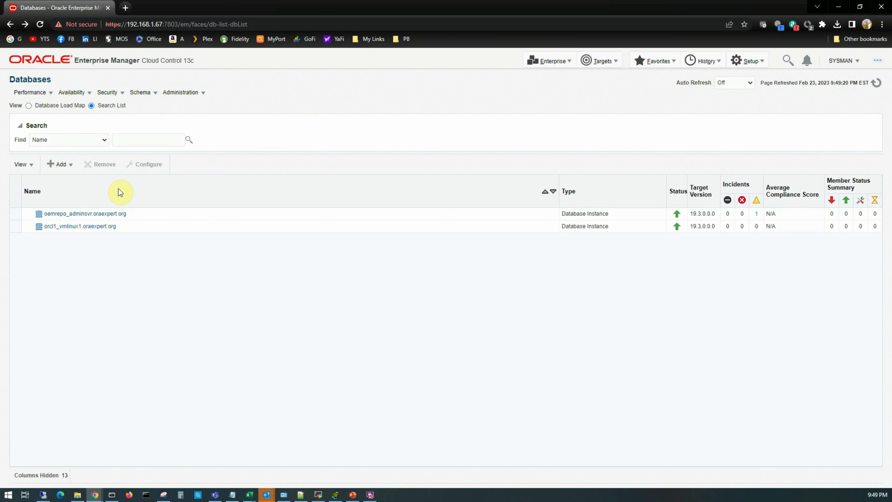
pyautogui.click(67, 227)
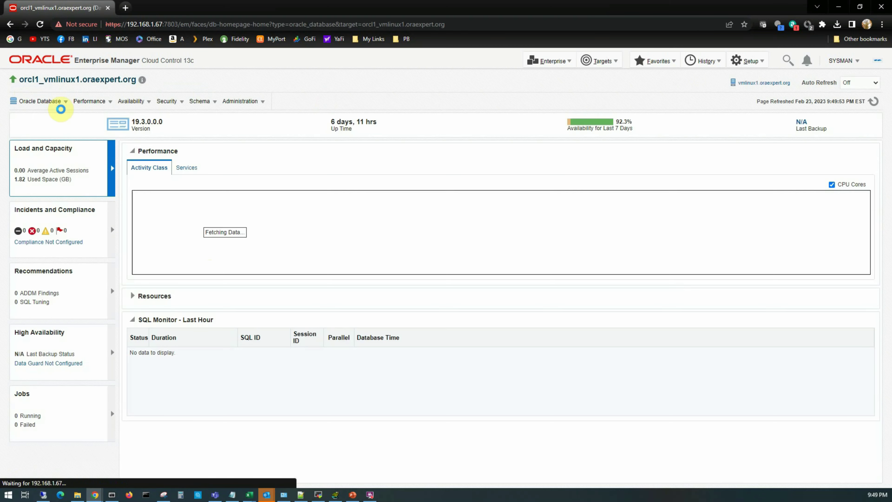
# Open the Oracle Database target menu and view its Monitoring and Diagnostics submenus.
pyautogui.click(65, 104)
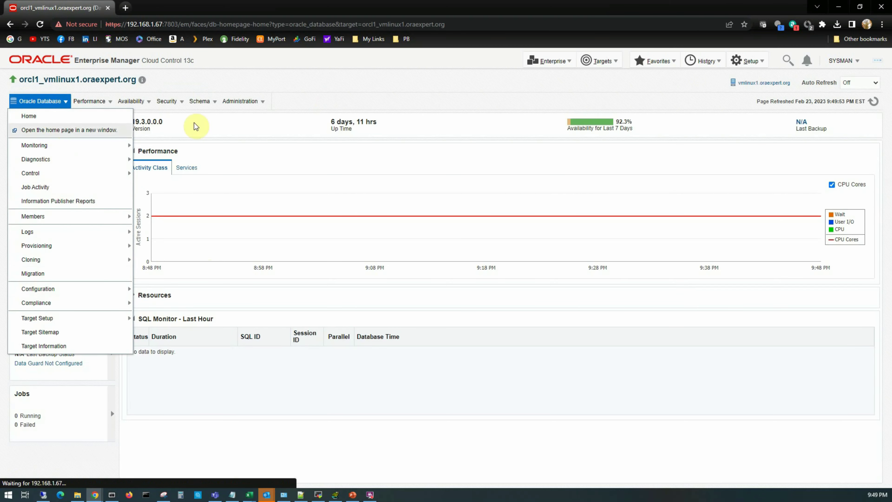
pyautogui.click(270, 78)
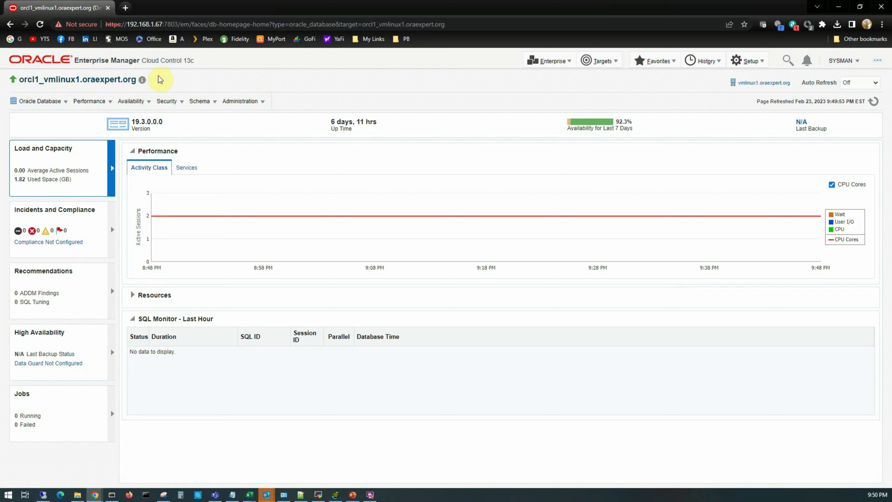
pyautogui.click(67, 102)
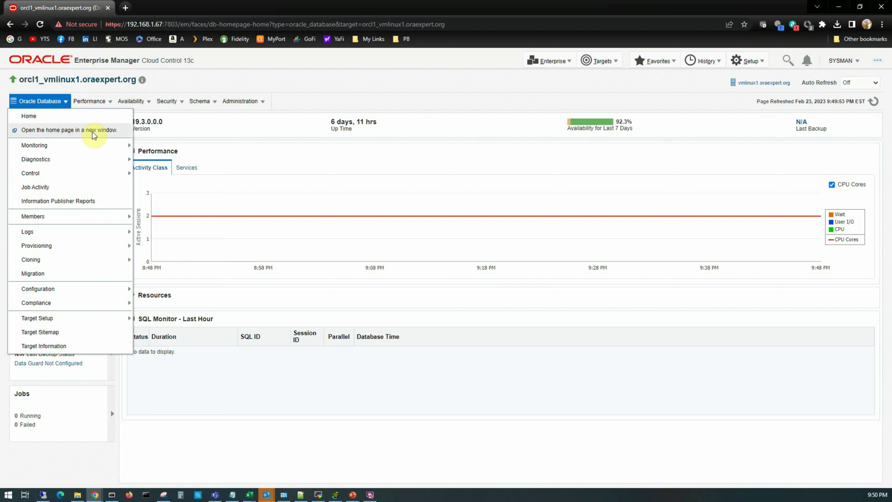
pyautogui.moveTo(51, 149)
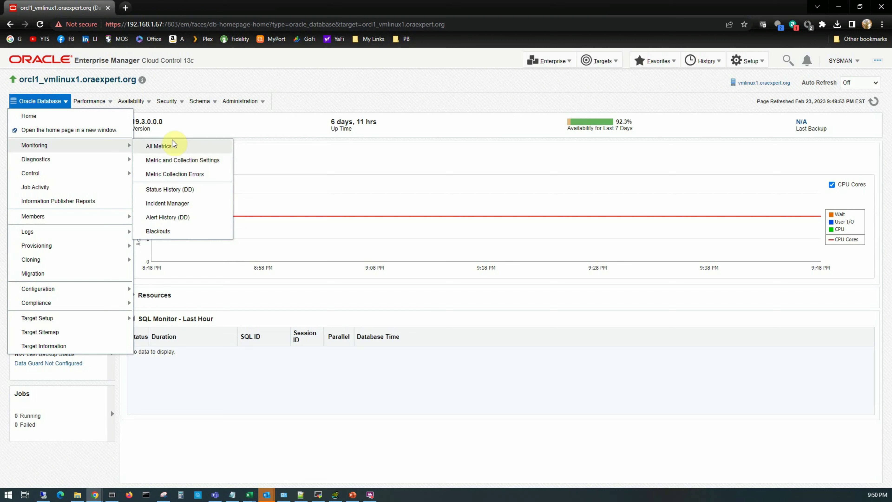
pyautogui.moveTo(81, 100)
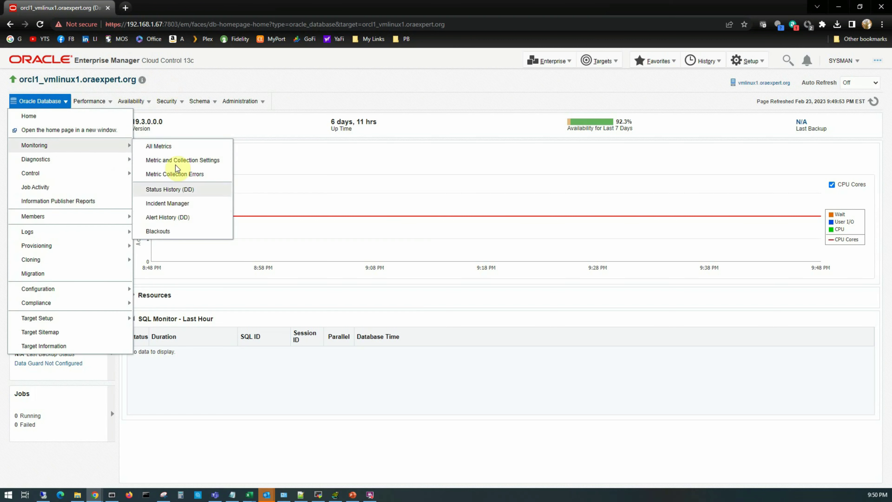
pyautogui.moveTo(70, 163)
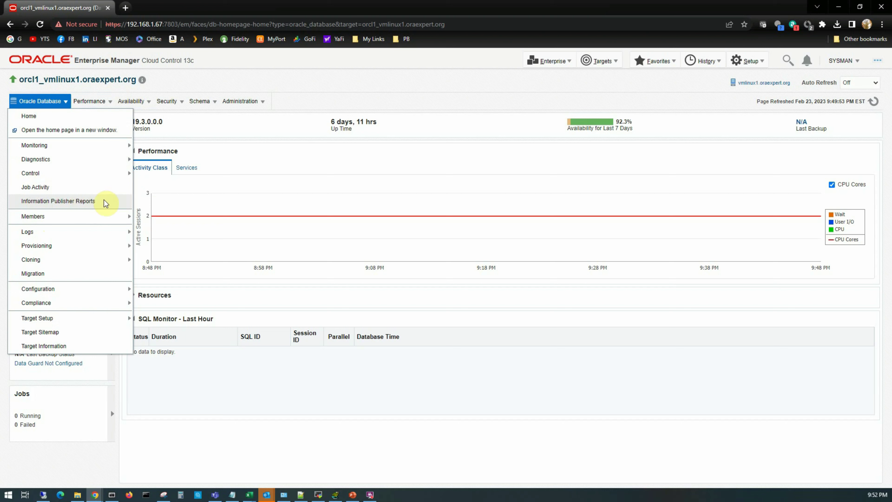
# Review the Members, Logs, Configuration, Compliance and Target Setup submenus, then open Enterprise Manager Users.
pyautogui.moveTo(58, 218)
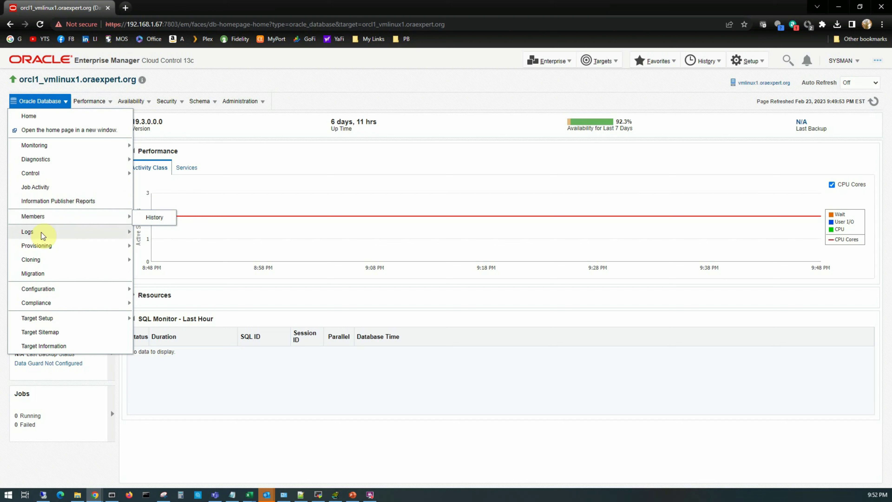
pyautogui.moveTo(37, 239)
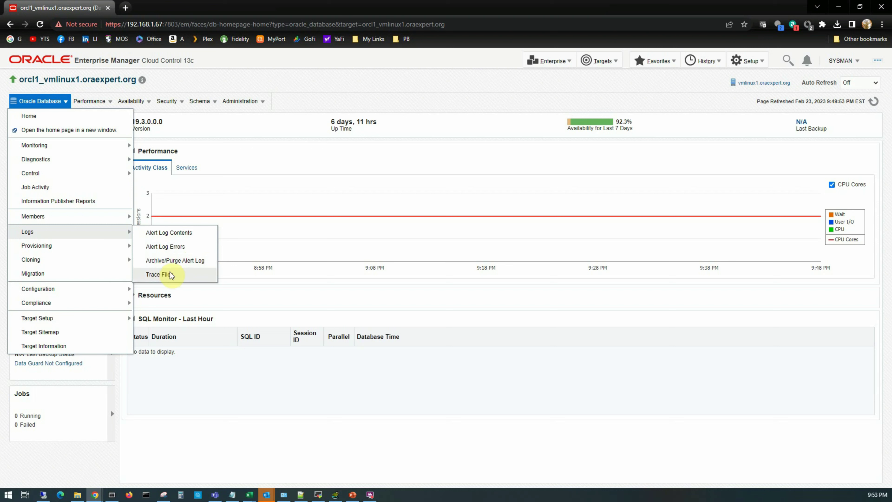
pyautogui.moveTo(89, 250)
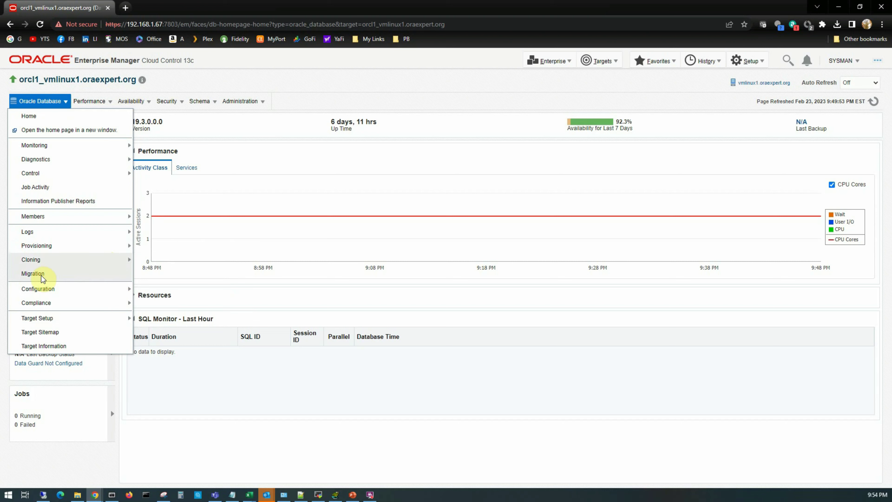
pyautogui.moveTo(54, 293)
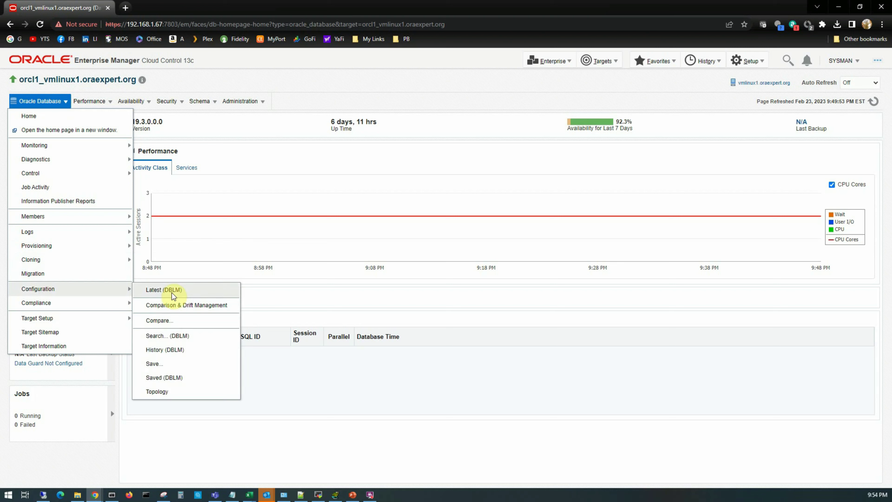
pyautogui.moveTo(90, 303)
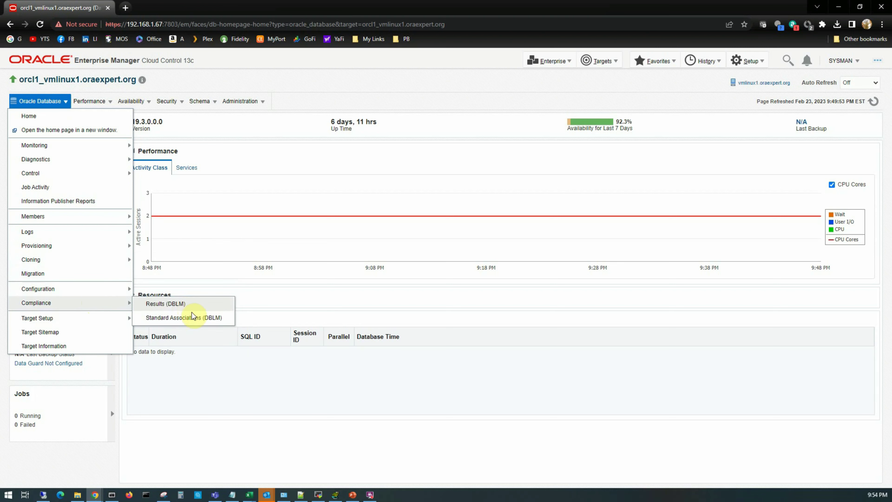
pyautogui.moveTo(88, 325)
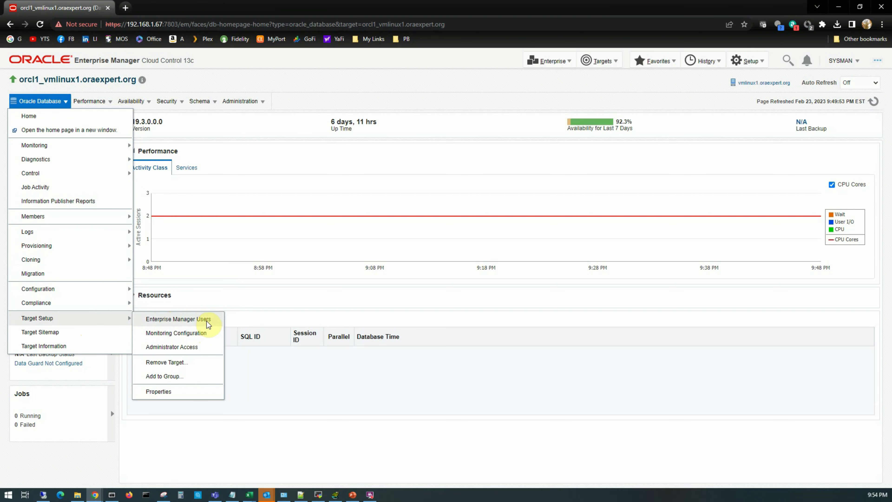
pyautogui.click(208, 321)
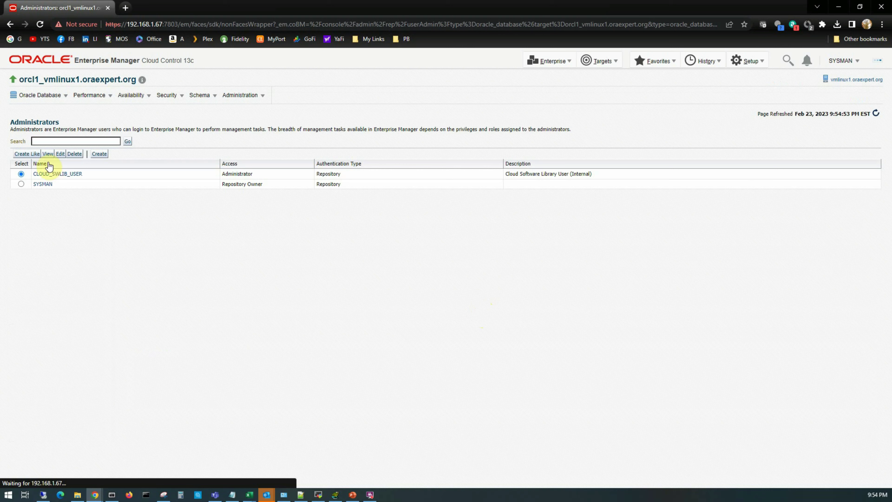
# Open the SYSMAN repository owner's details, then reopen the Oracle Database menu.
pyautogui.click(45, 184)
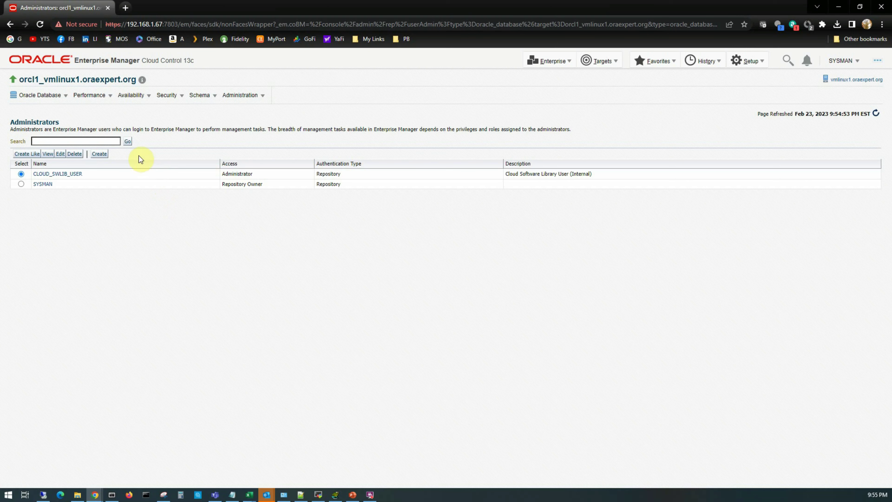
pyautogui.click(39, 95)
# In Target Setup > Monitoring Configuration, retype the monitoring password, then cancel without saving.
pyautogui.moveTo(58, 312)
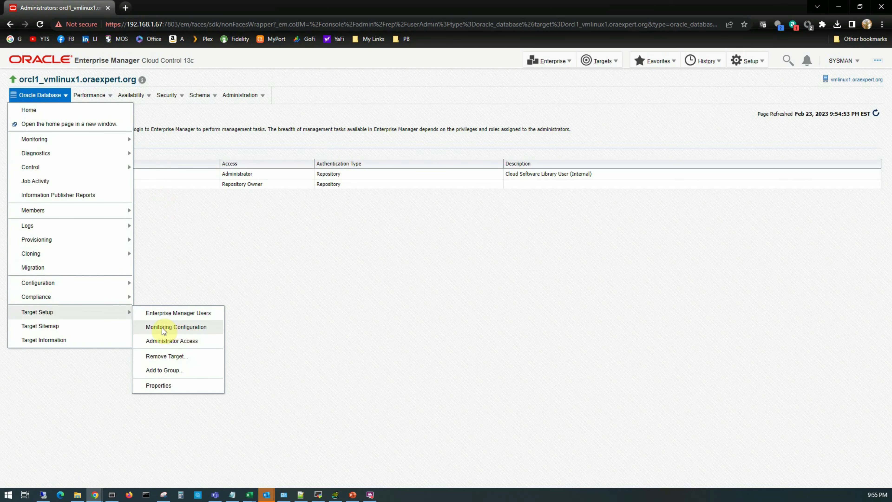
pyautogui.click(203, 328)
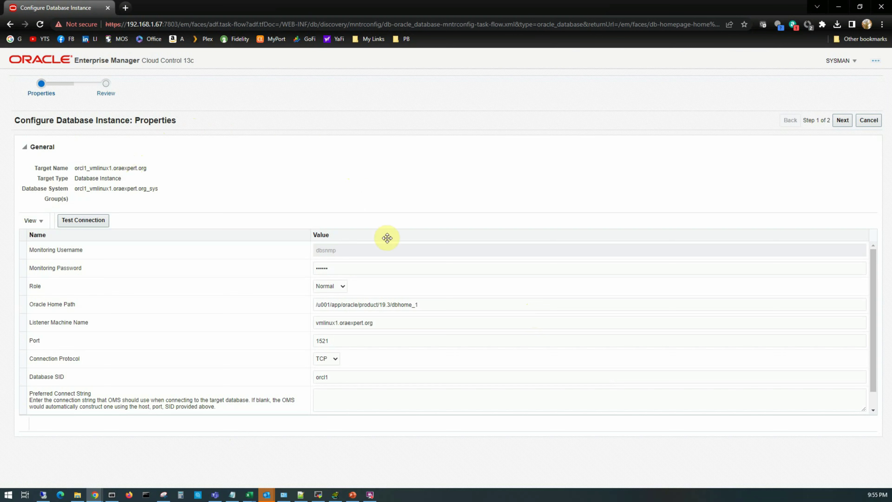
pyautogui.click(330, 268)
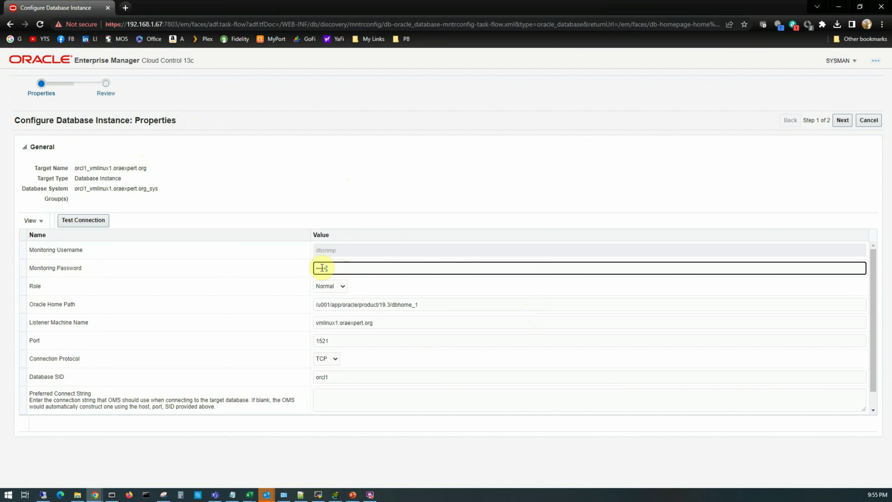
pyautogui.doubleClick(321, 268)
pyautogui.write('oracle')
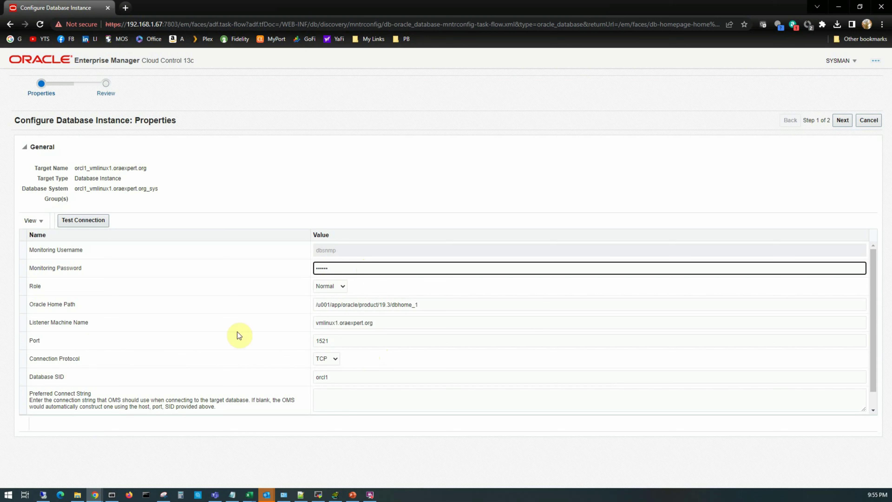
pyautogui.click(343, 341)
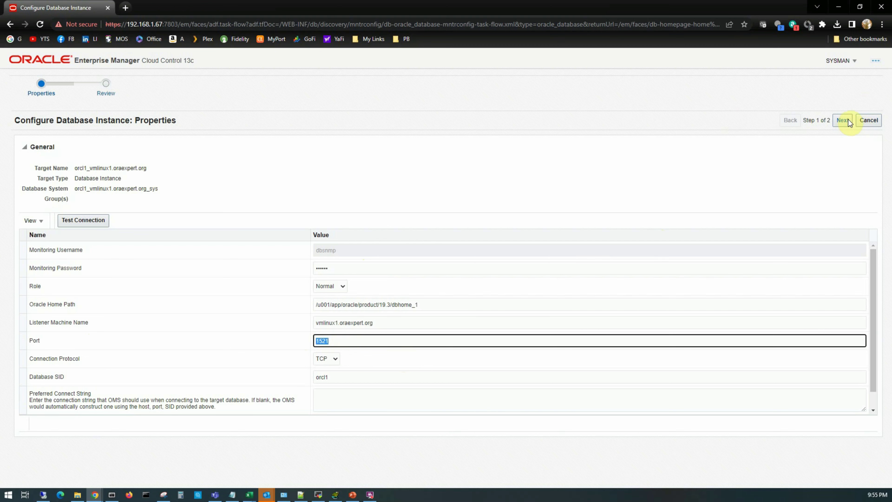
pyautogui.click(879, 121)
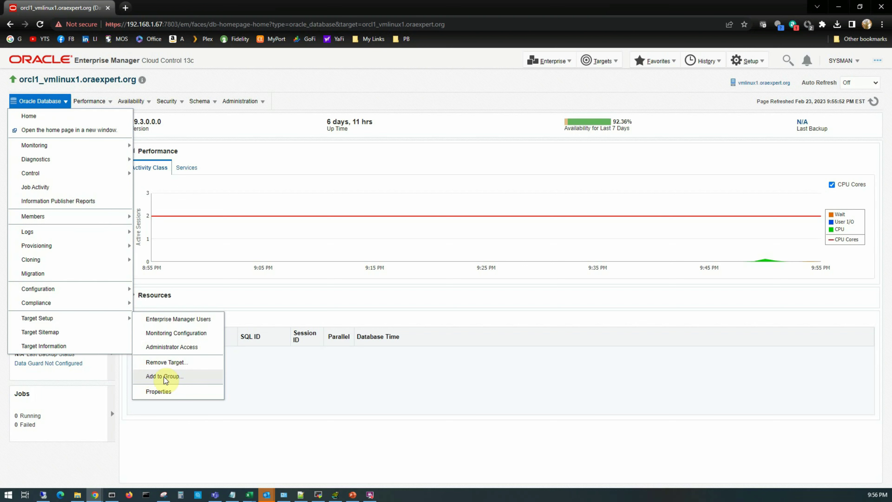
# Open the database's Target Properties page and view the target information summary.
pyautogui.click(163, 393)
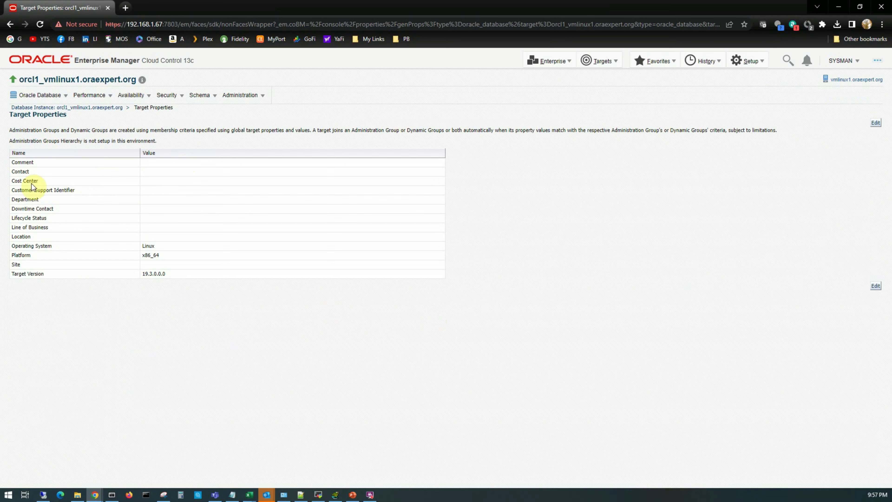
pyautogui.click(39, 95)
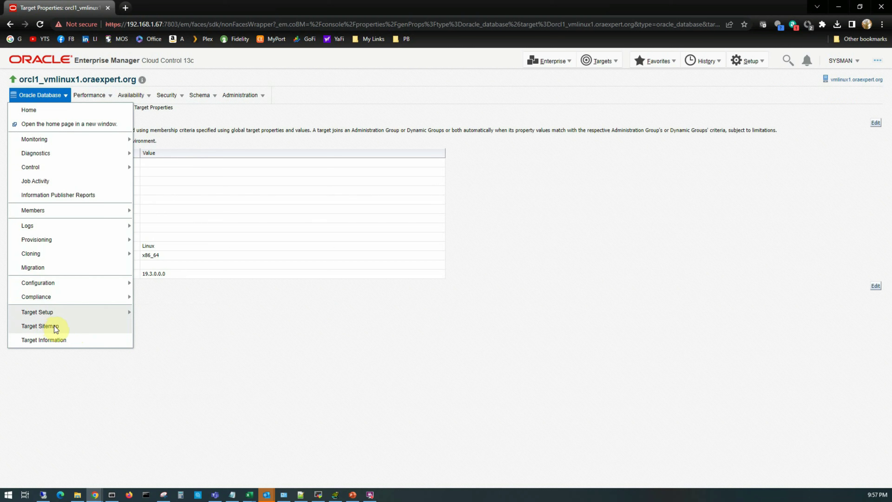
pyautogui.click(53, 338)
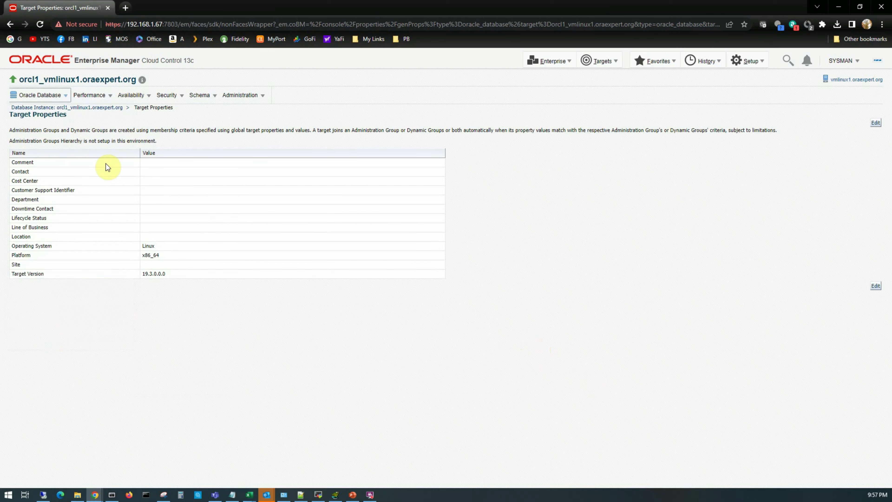
pyautogui.click(336, 90)
# Turn off management-pack annotations via Setup > Management Packs and recheck the Performance menu.
pyautogui.click(99, 96)
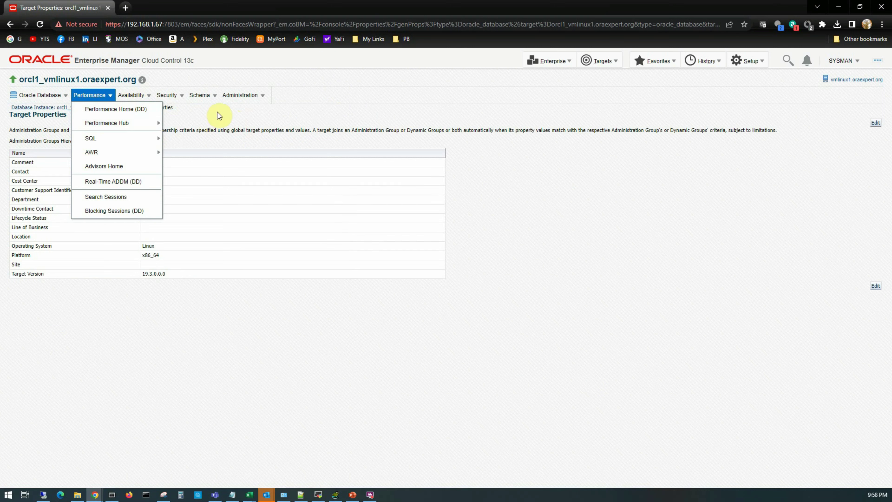
pyautogui.click(151, 111)
pyautogui.click(759, 66)
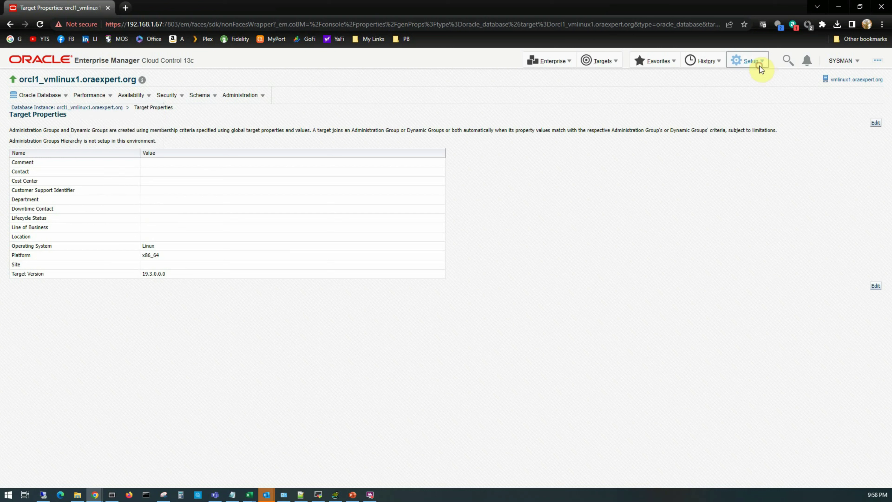
pyautogui.moveTo(783, 250)
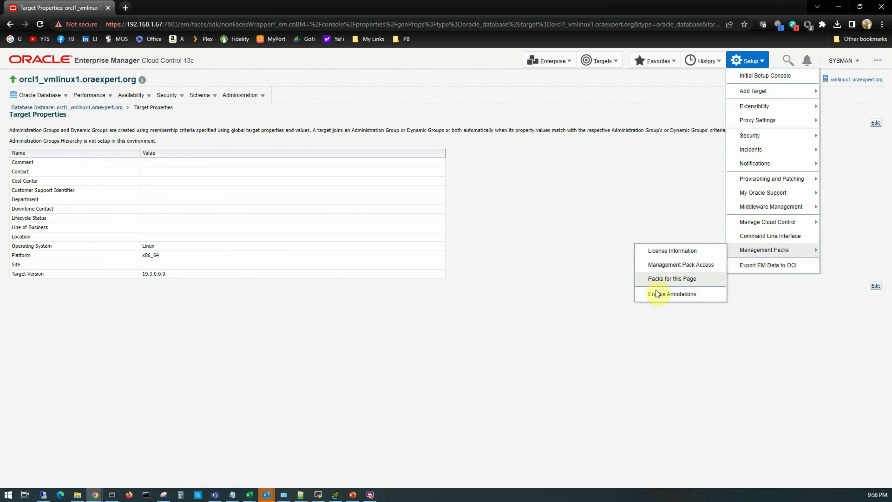
pyautogui.click(655, 298)
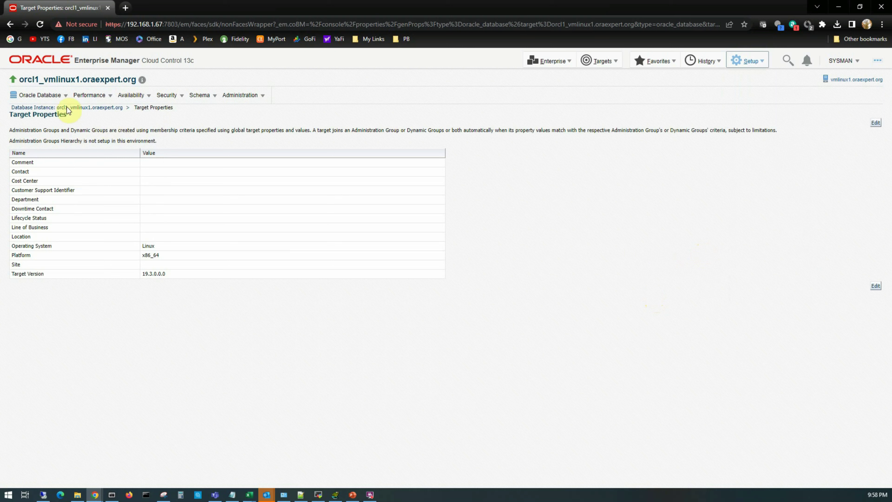
pyautogui.click(106, 95)
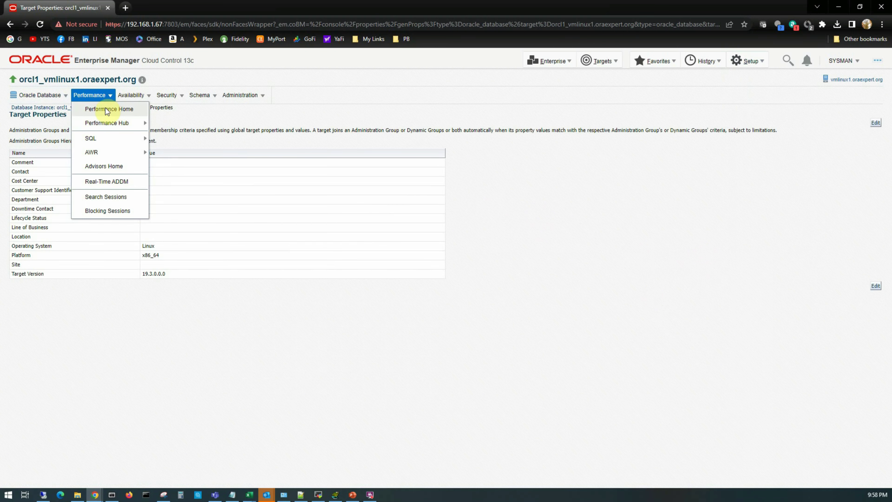
# Open Performance Home and log in to the database as system with its password.
pyautogui.click(115, 110)
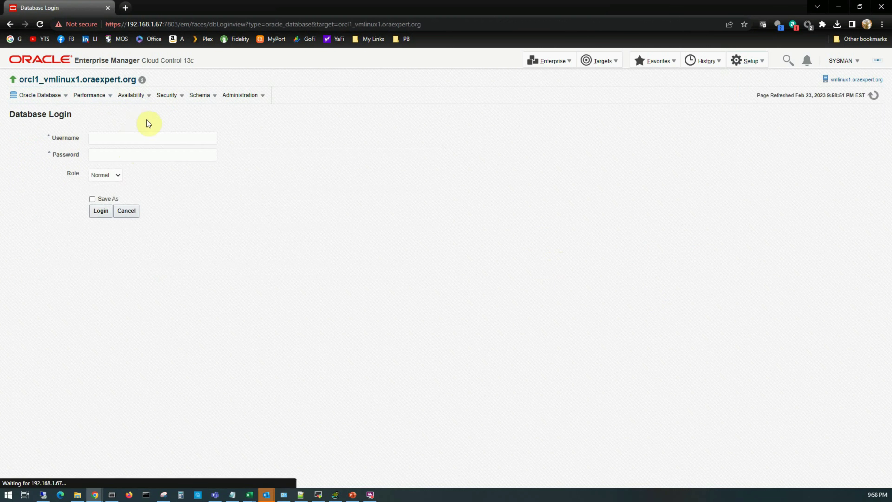
pyautogui.click(125, 136)
pyautogui.click(127, 156)
pyautogui.click(127, 157)
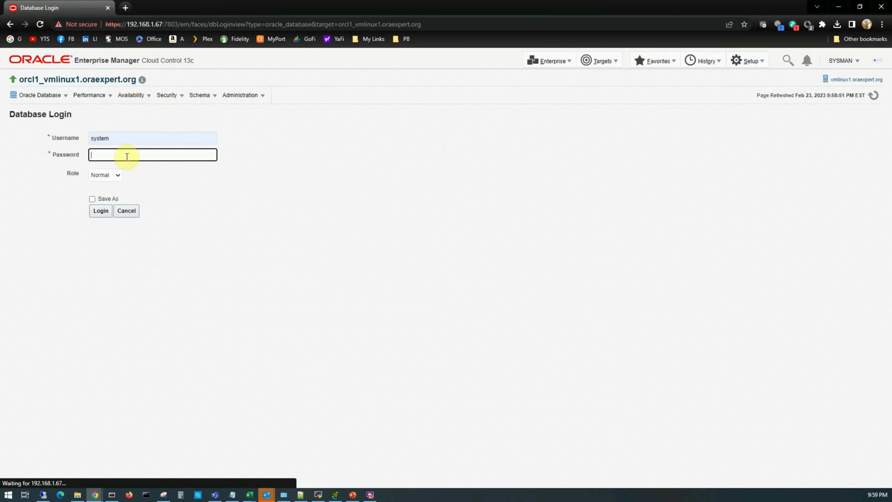
pyautogui.write('****')
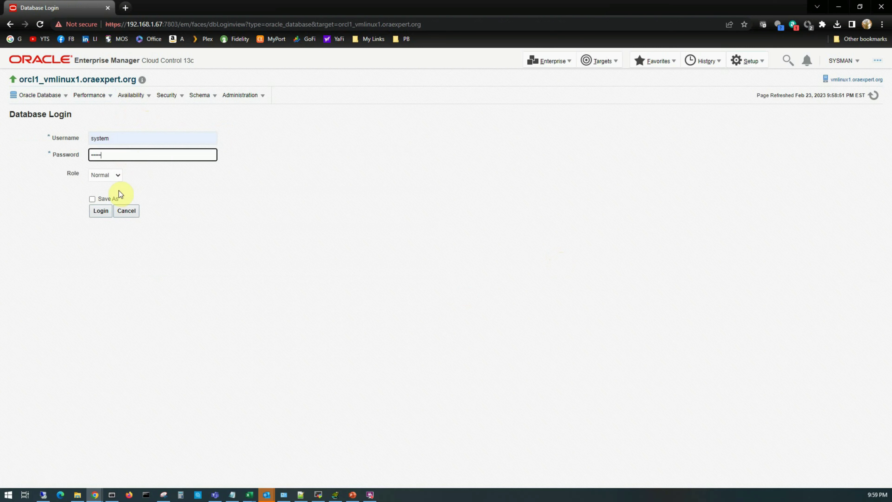
pyautogui.click(103, 210)
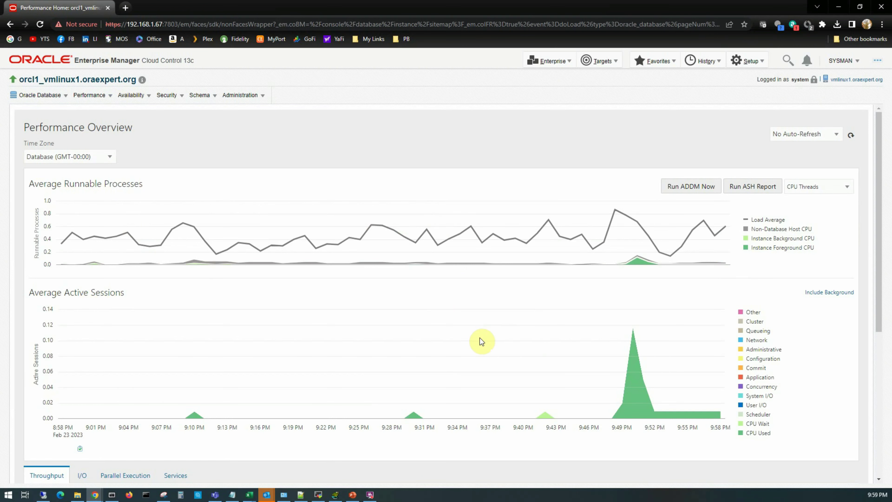
pyautogui.scroll(-7, 481, 341)
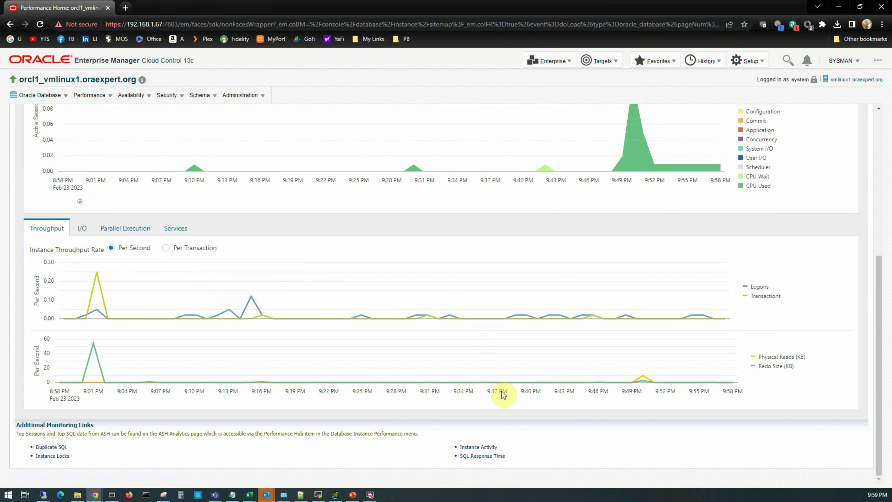
pyautogui.scroll(6, 508, 396)
pyautogui.scroll(1, 507, 397)
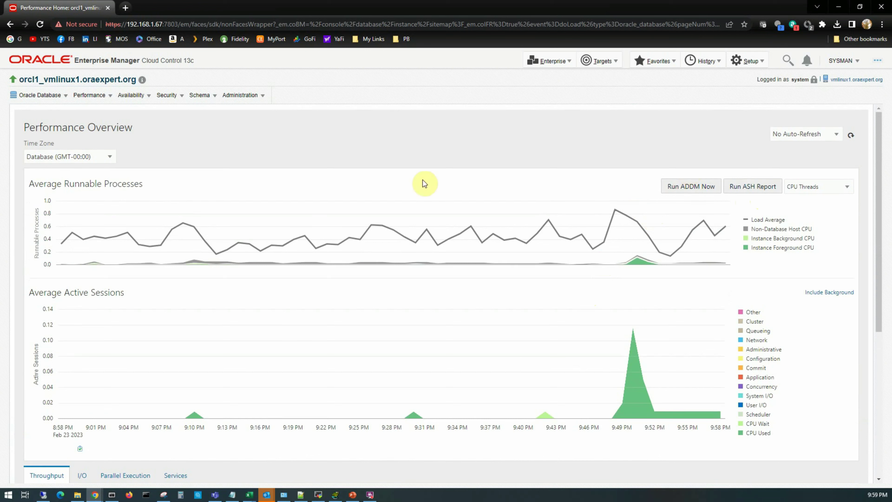
pyautogui.click(848, 190)
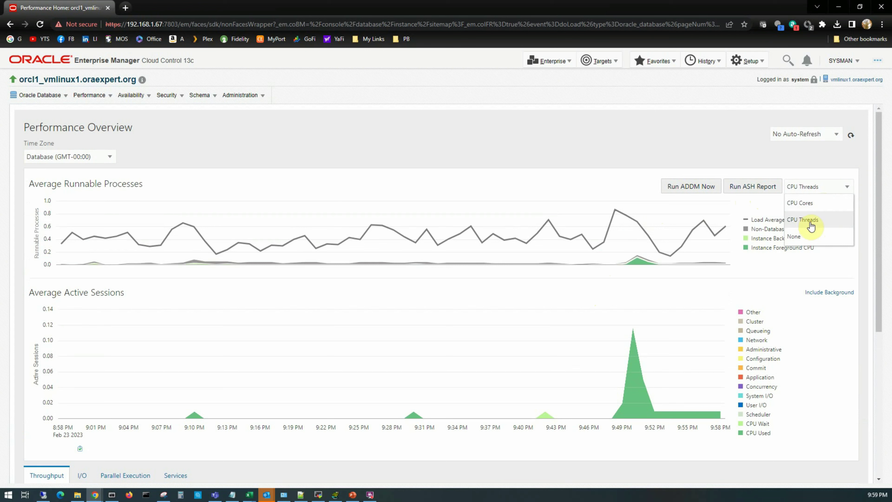
pyautogui.click(530, 146)
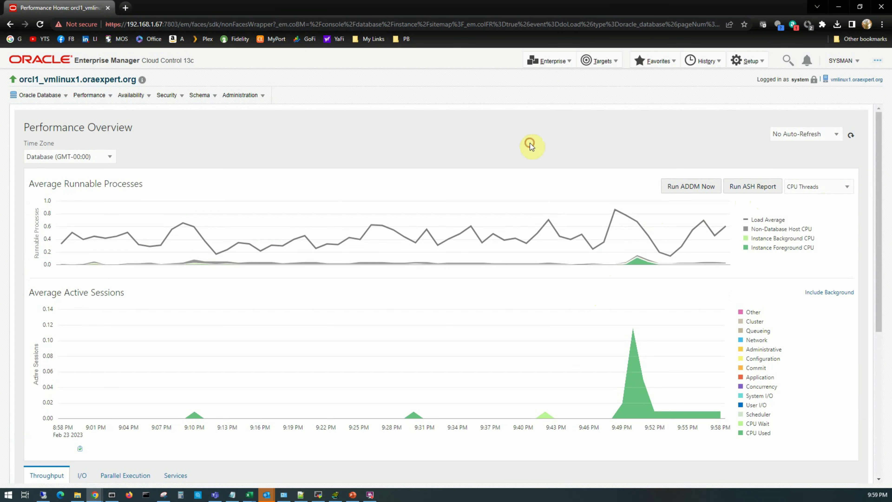
pyautogui.click(112, 96)
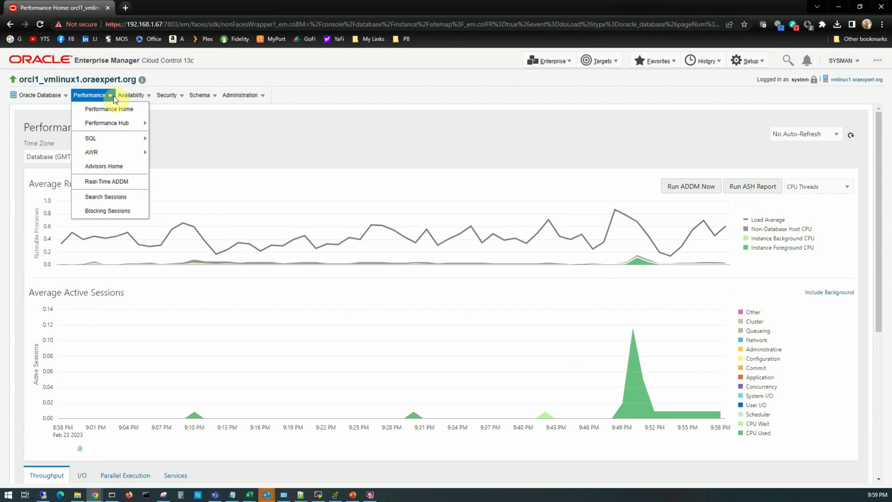
pyautogui.click(121, 95)
pyautogui.click(92, 95)
pyautogui.moveTo(90, 124)
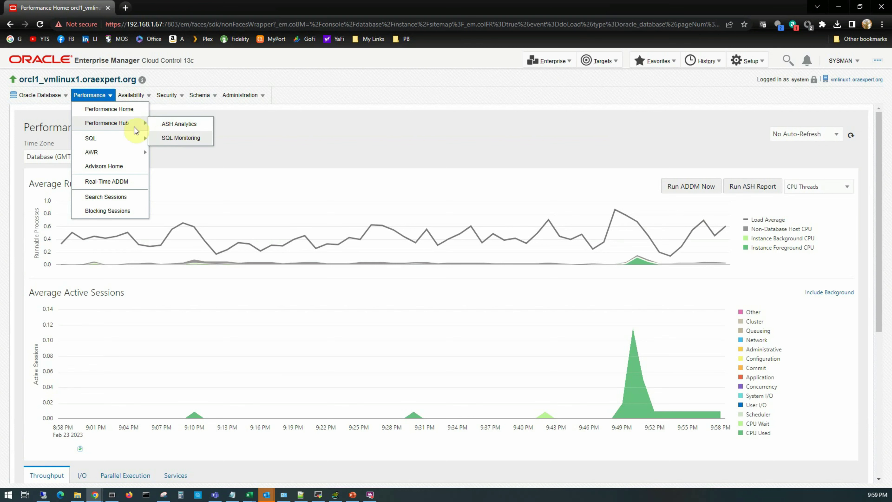
# Open Performance Hub SQL Monitoring and shift the Activity window earlier to around 9:50 PM.
pyautogui.click(177, 137)
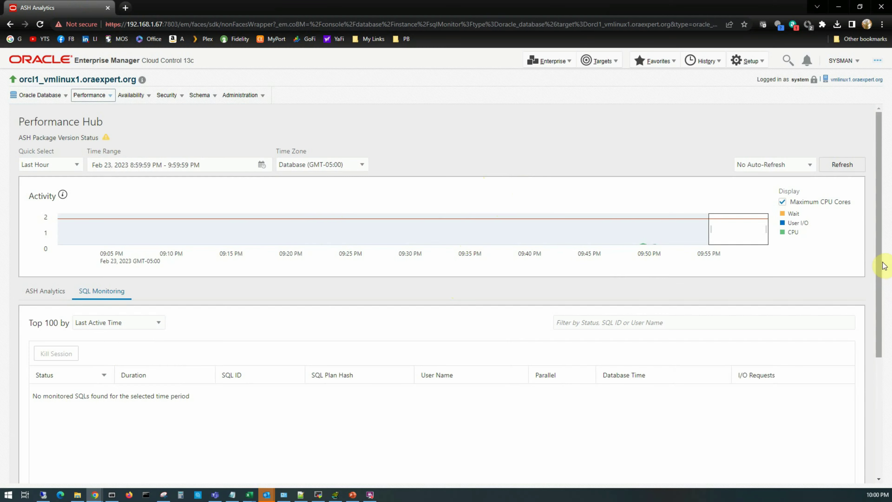
pyautogui.moveTo(882, 268); pyautogui.dragTo(884, 325)
pyautogui.scroll(2, 174, 162)
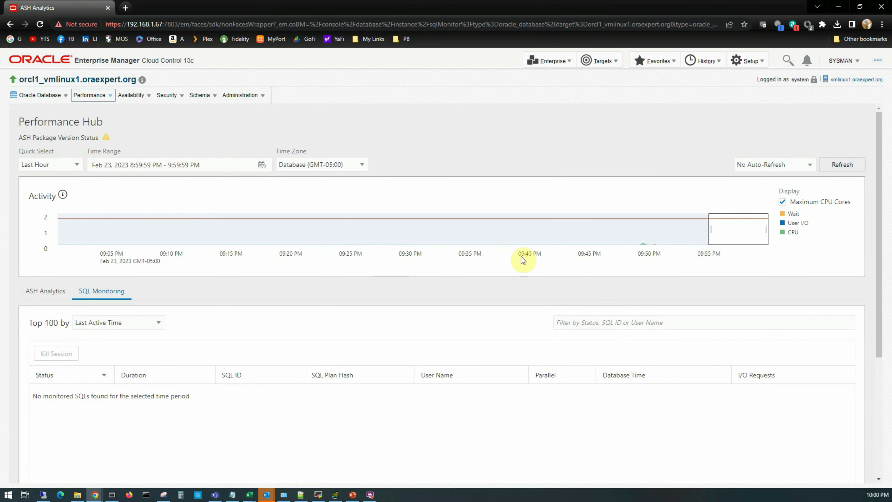
pyautogui.moveTo(721, 235); pyautogui.dragTo(636, 247)
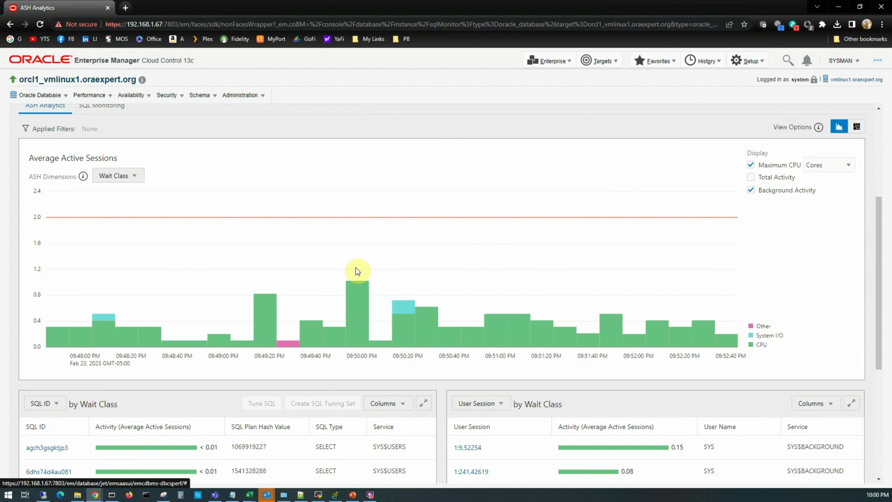
# Scroll through the ASH Analytics charts and tables, reviewing CPU activity peaking at 1.0 sessions.
pyautogui.scroll(-5, 354, 274)
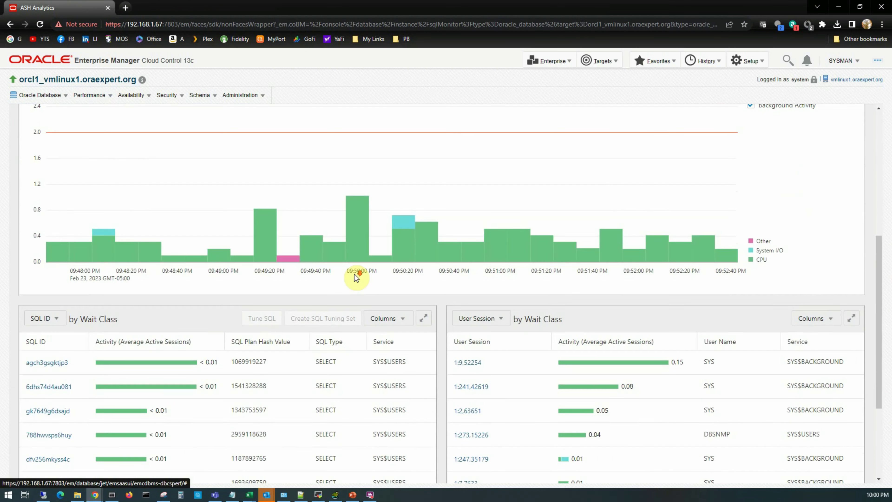
pyautogui.scroll(2, 467, 360)
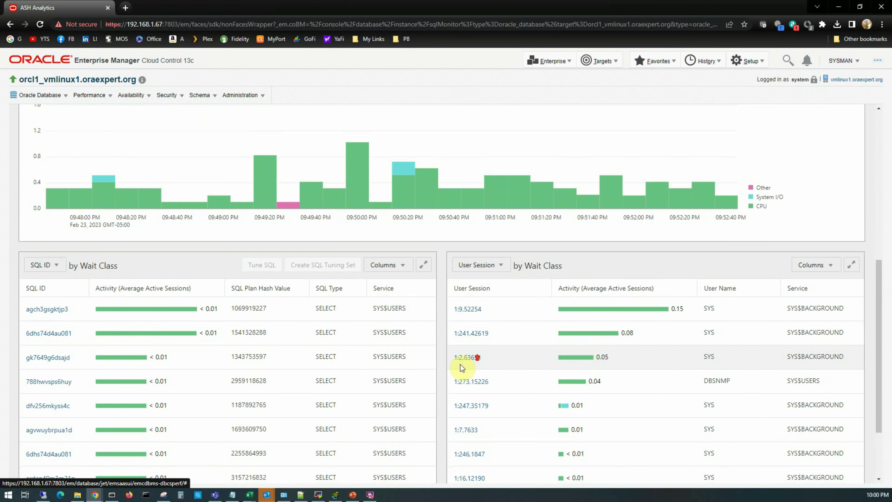
pyautogui.scroll(-2, 77, 315)
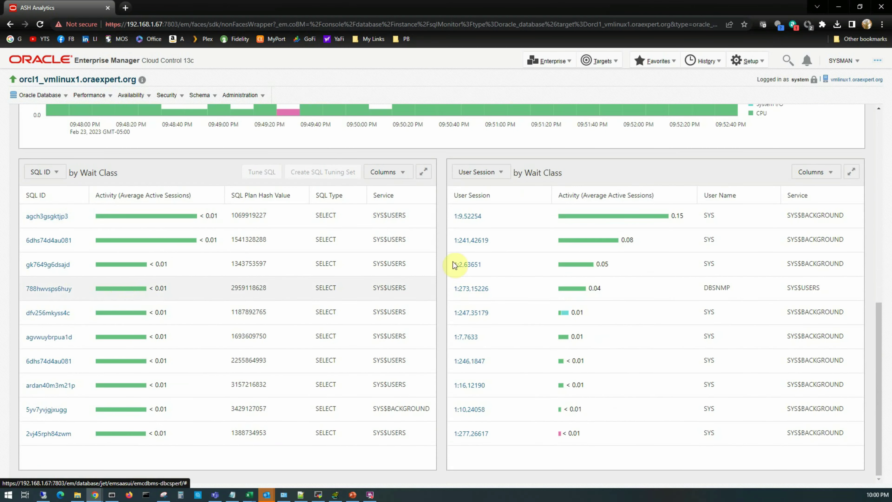
pyautogui.scroll(7, 598, 304)
pyautogui.scroll(-2, 354, 328)
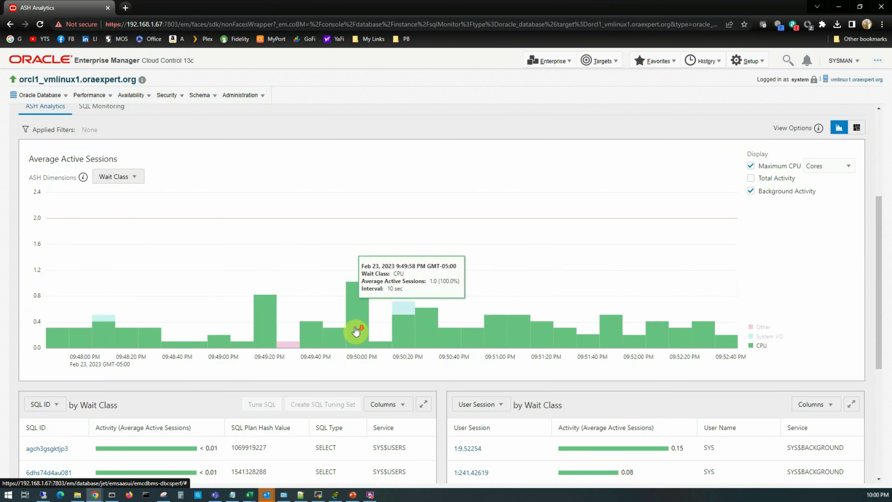
pyautogui.scroll(-3, 333, 319)
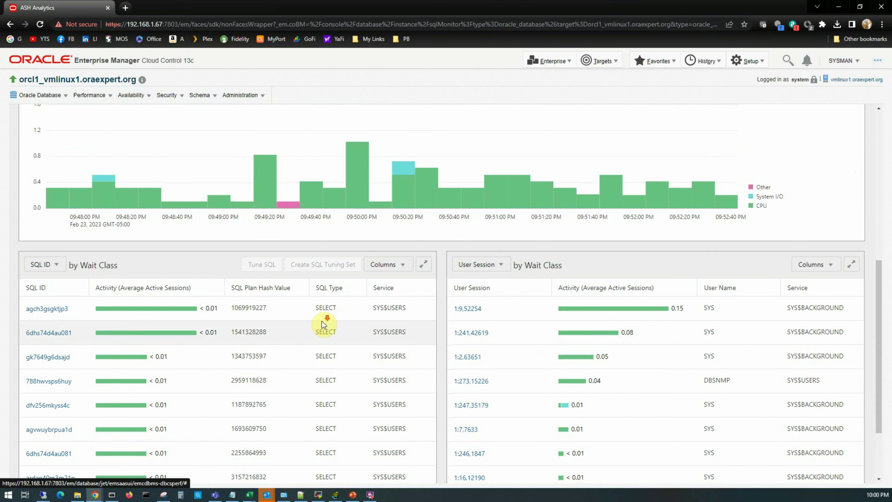
pyautogui.scroll(-2, 299, 325)
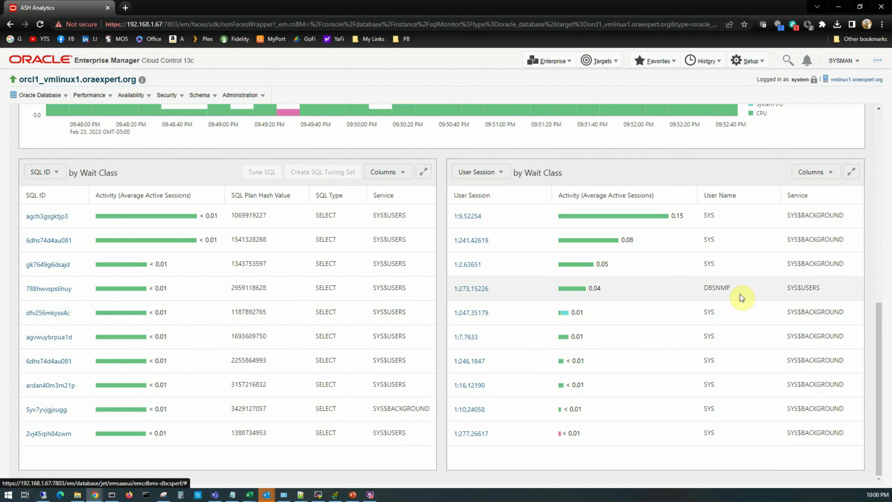
pyautogui.scroll(10, 733, 297)
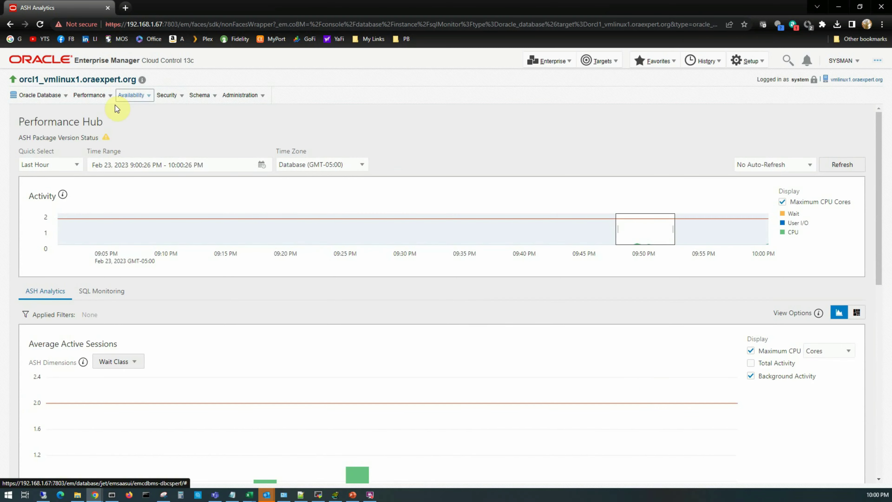
pyautogui.click(92, 94)
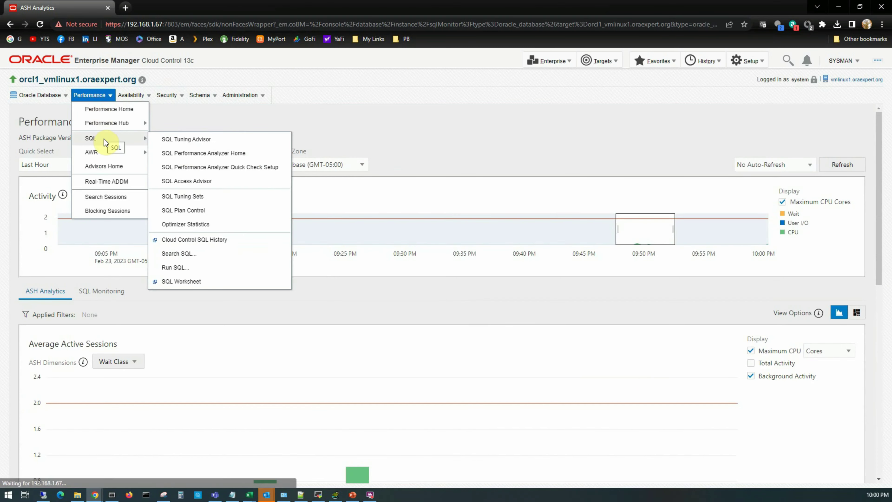
pyautogui.moveTo(105, 142)
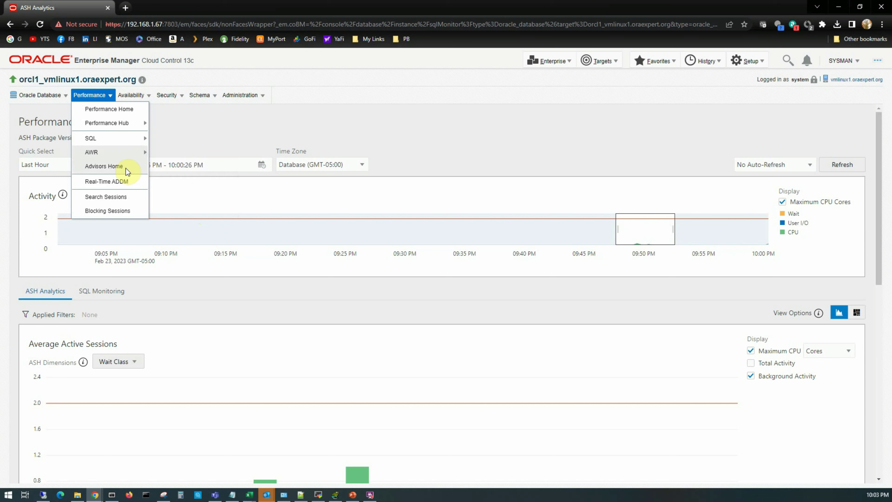
# Visit Advisors Home, then open Performance > Search Sessions, which lists no current sessions.
pyautogui.click(113, 168)
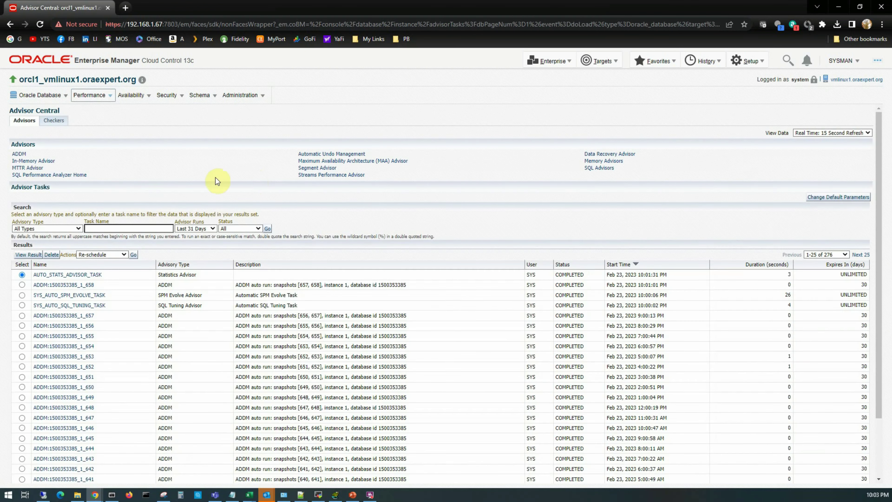
pyautogui.click(91, 94)
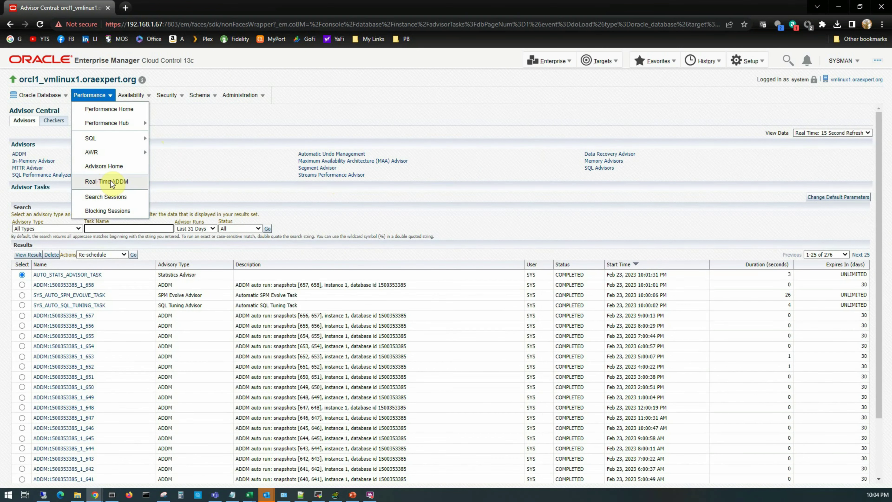
pyautogui.click(129, 181)
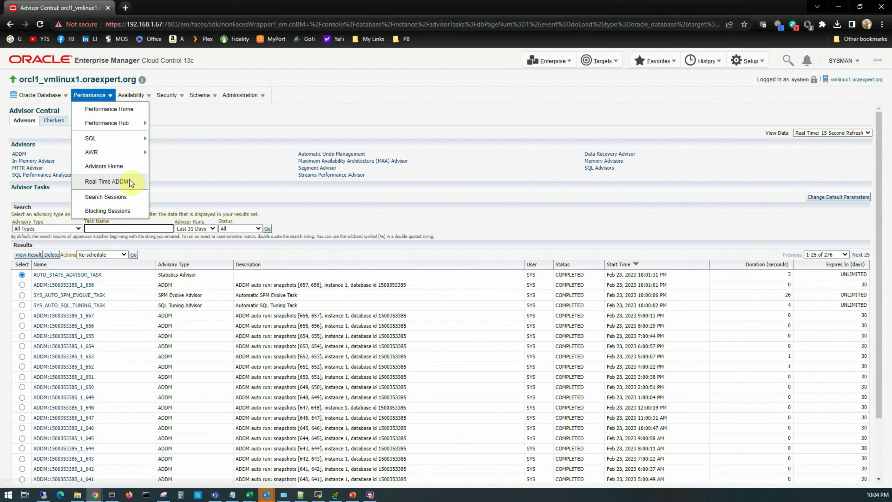
pyautogui.click(115, 200)
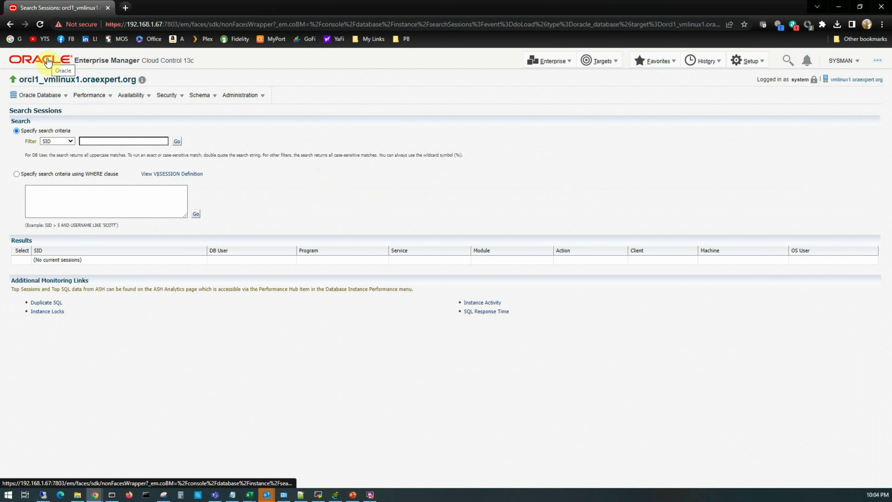
# Open the Blocking Sessions report showing no blockers, then move from Performance to the Availability menu.
pyautogui.click(94, 96)
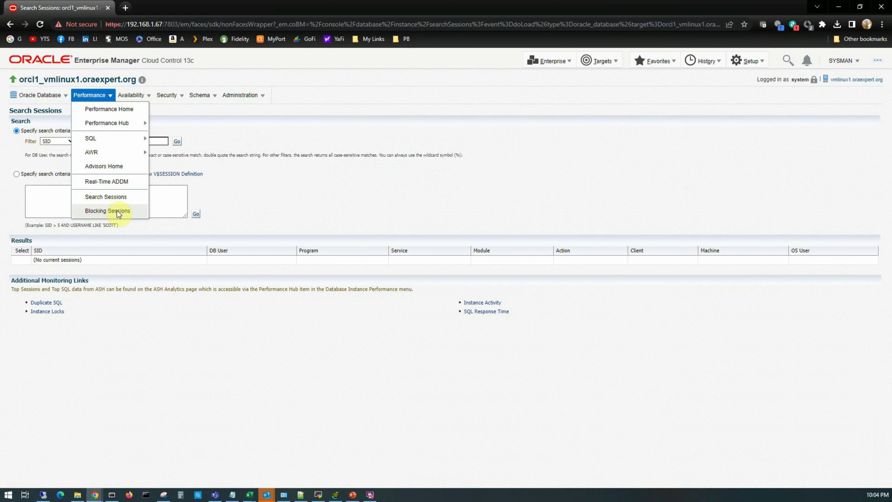
pyautogui.click(106, 211)
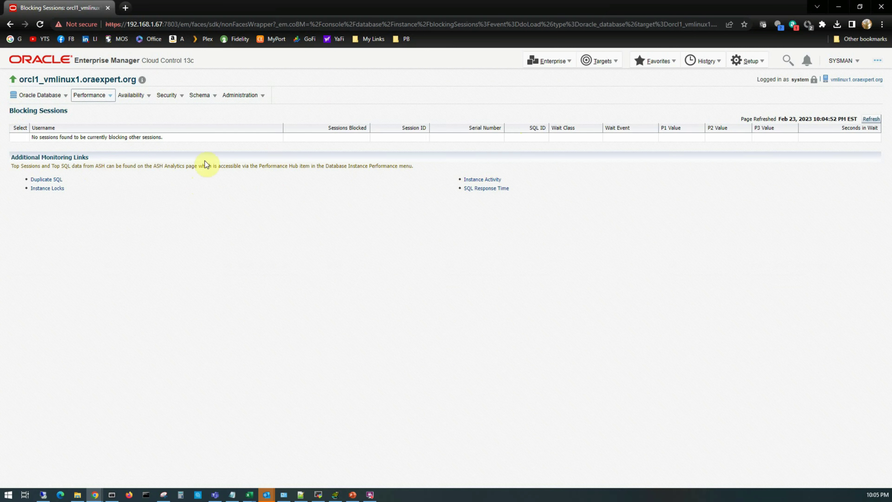
pyautogui.click(89, 96)
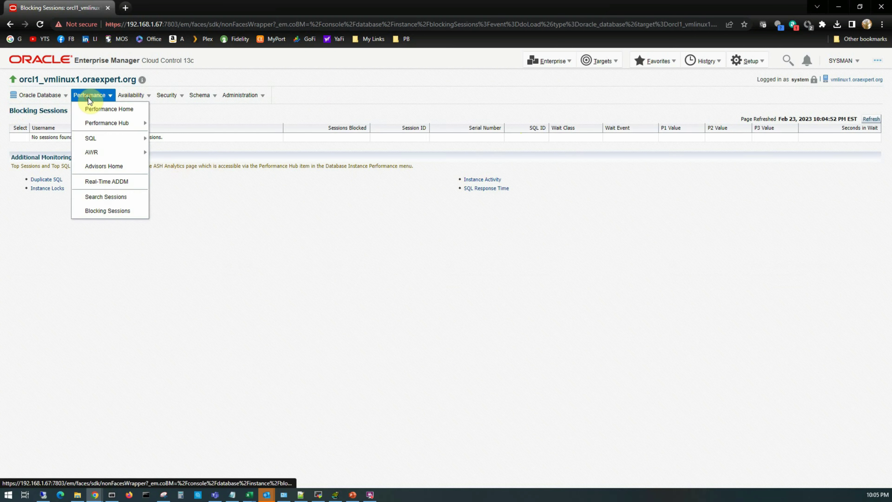
pyautogui.click(129, 94)
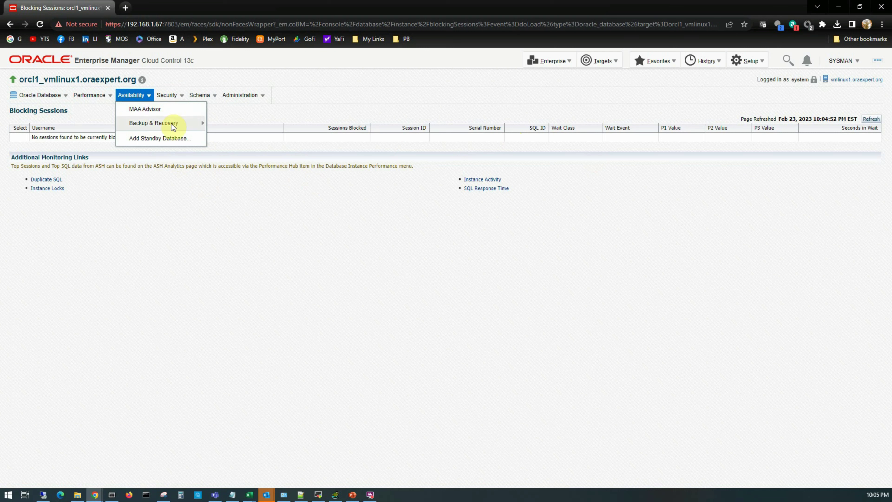
# Preview the Availability > Backup & Recovery submenu, then bring up the Security menu.
pyautogui.moveTo(158, 124)
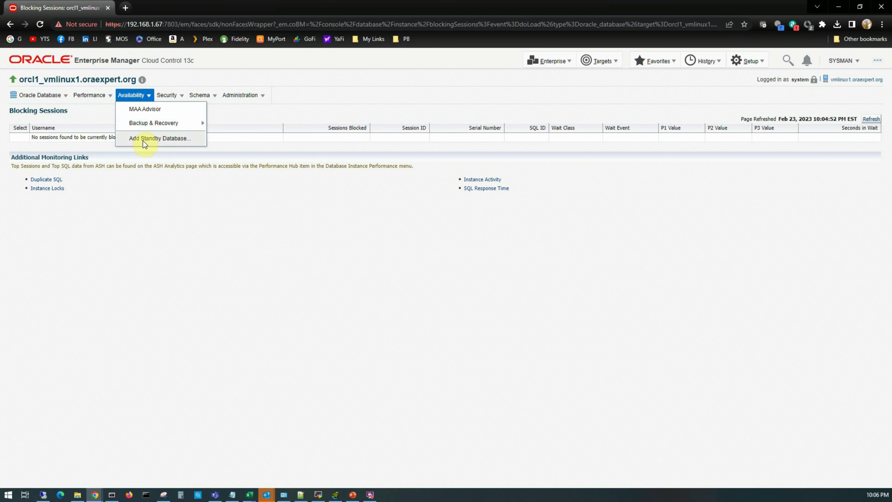
pyautogui.click(173, 96)
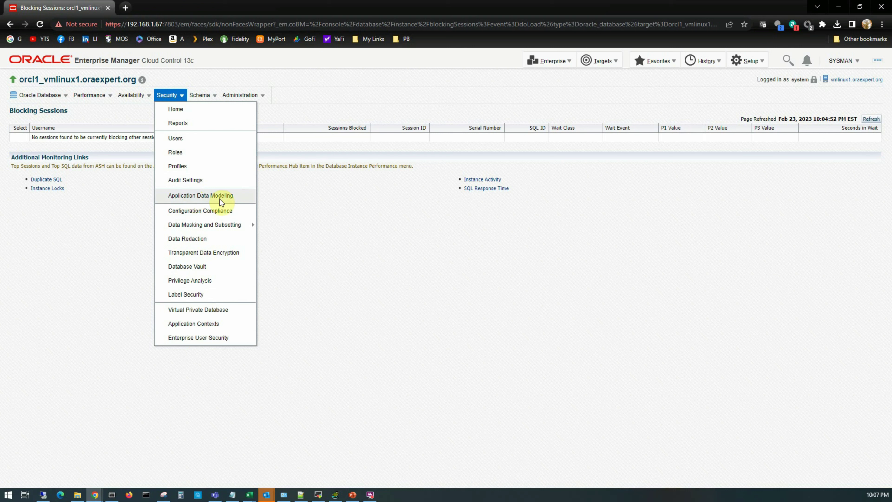
# Preview the Security > Data Masking and Subsetting submenu, then bring up the Schema menu.
pyautogui.moveTo(191, 228)
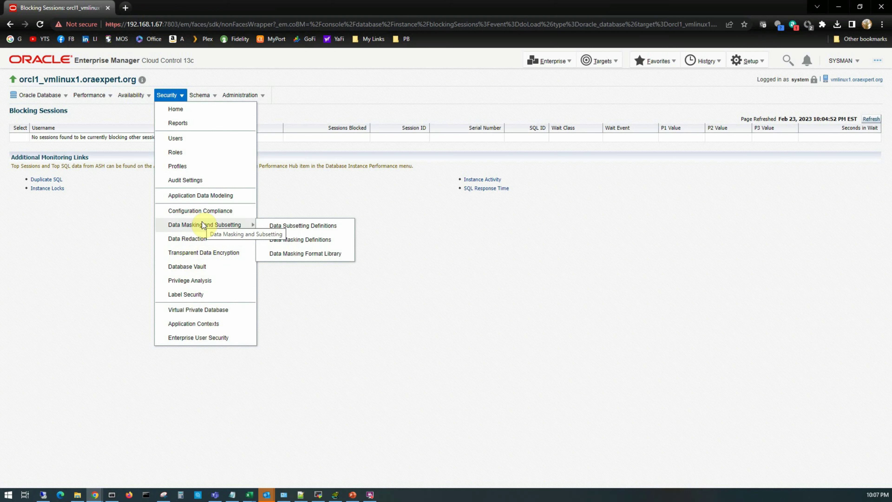
pyautogui.click(206, 95)
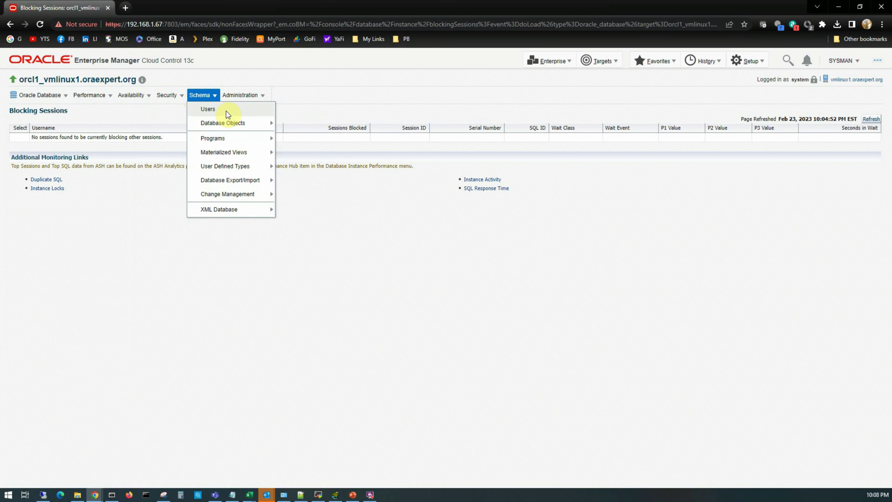
# Browse Schema's Database Objects, Programs, User Defined Types, Export/Import and XML Database submenus, then show Administration.
pyautogui.moveTo(225, 124)
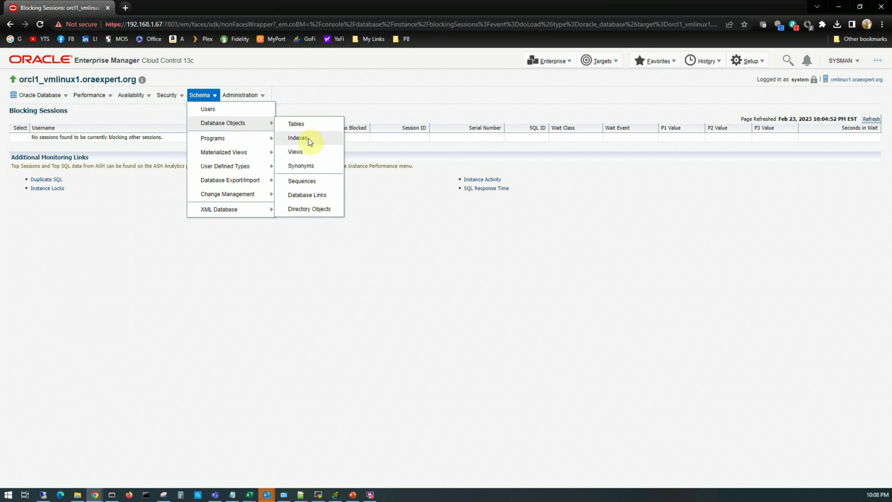
pyautogui.moveTo(232, 141)
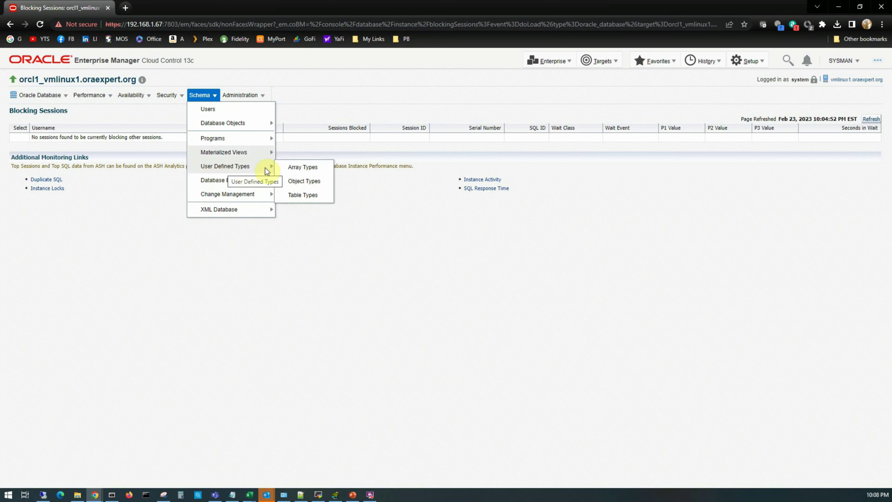
pyautogui.moveTo(216, 184)
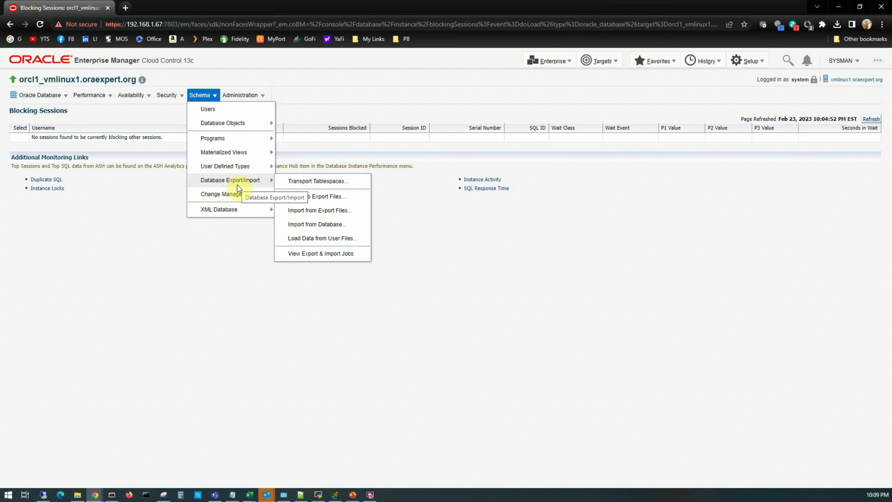
pyautogui.moveTo(211, 209)
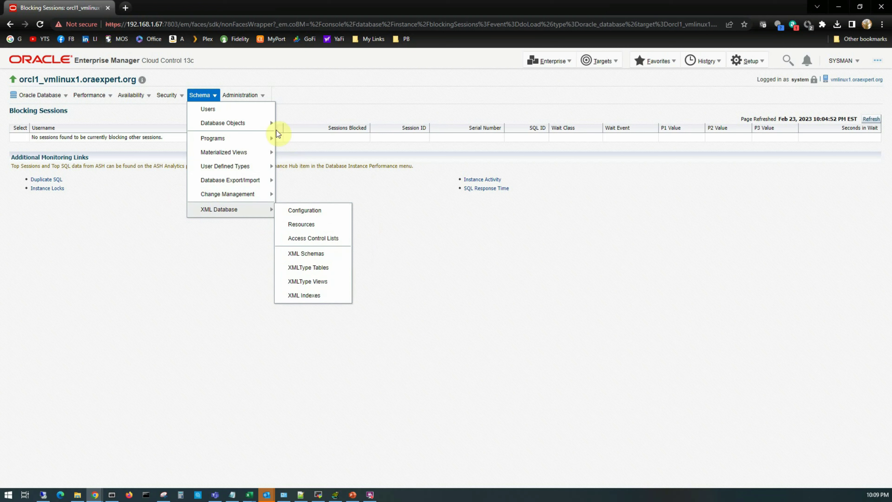
pyautogui.click(263, 96)
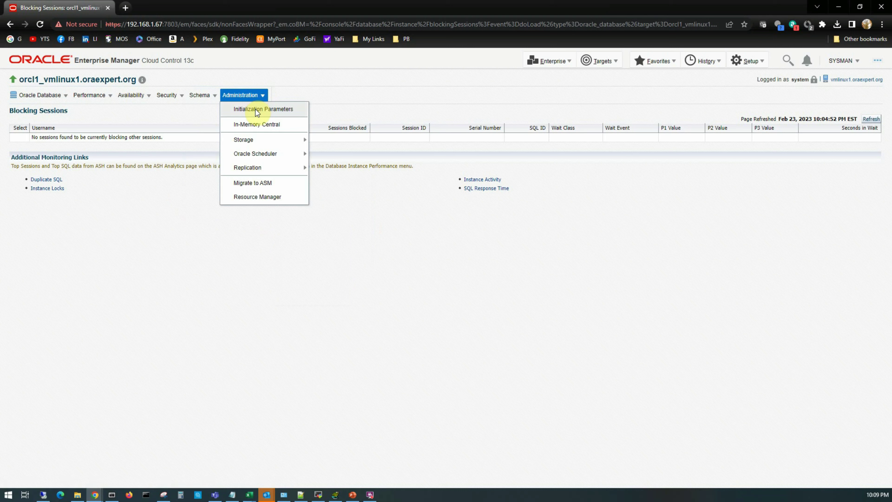
# Open Initialization Parameters and switch to the SPFile view showing sga_target 3625M and pga_aggregate_target 1209M.
pyautogui.click(255, 109)
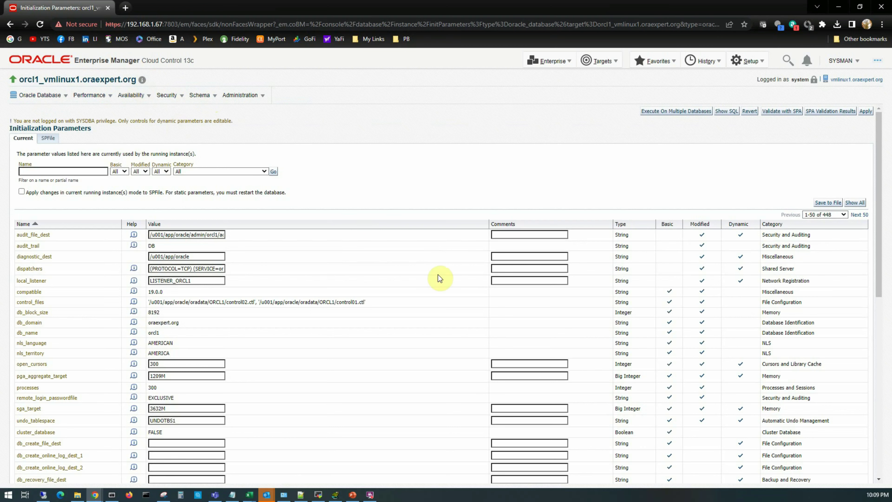
pyautogui.scroll(-3, 446, 302)
pyautogui.scroll(3, 446, 302)
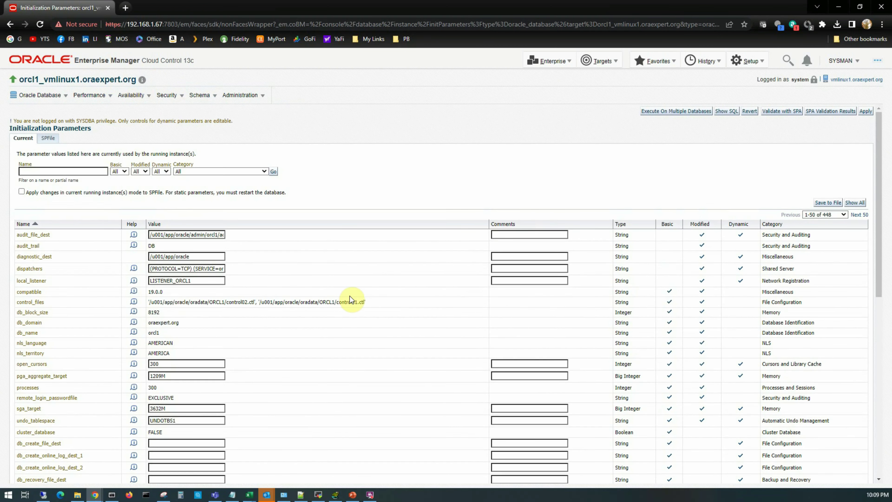
pyautogui.click(46, 137)
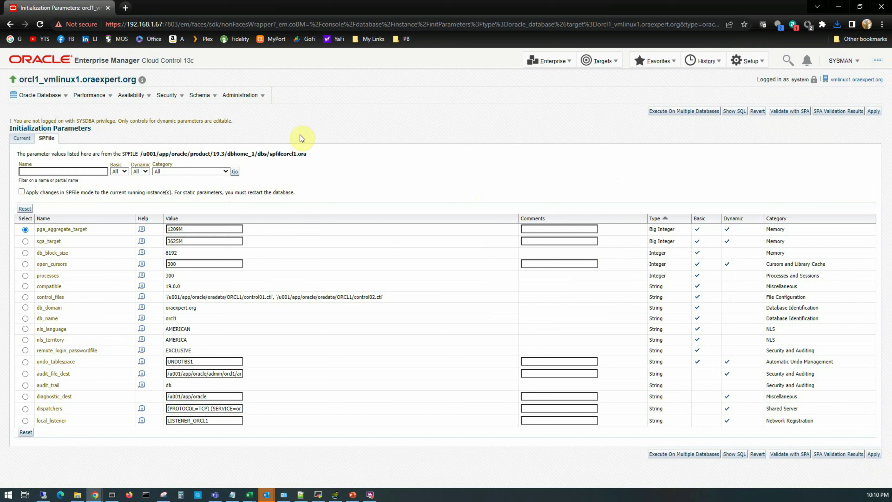
# Show the Administration menu and preview its Storage and Oracle Scheduler submenus.
pyautogui.click(245, 94)
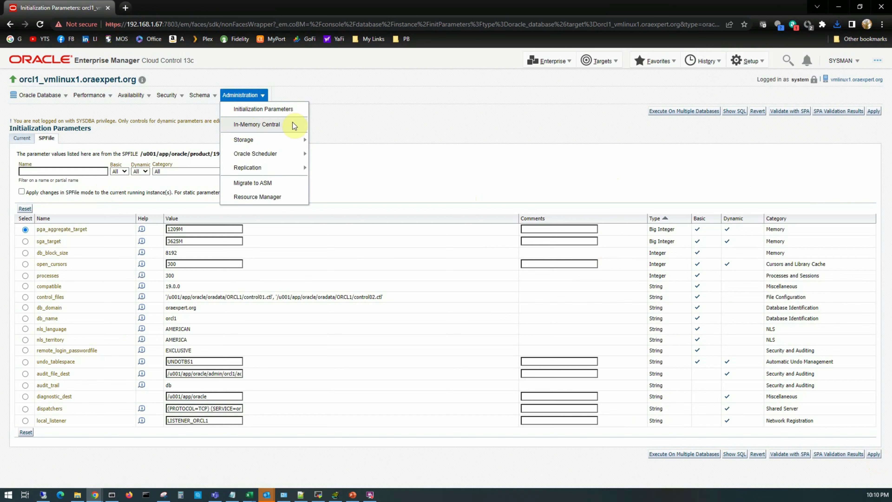
pyautogui.moveTo(267, 140)
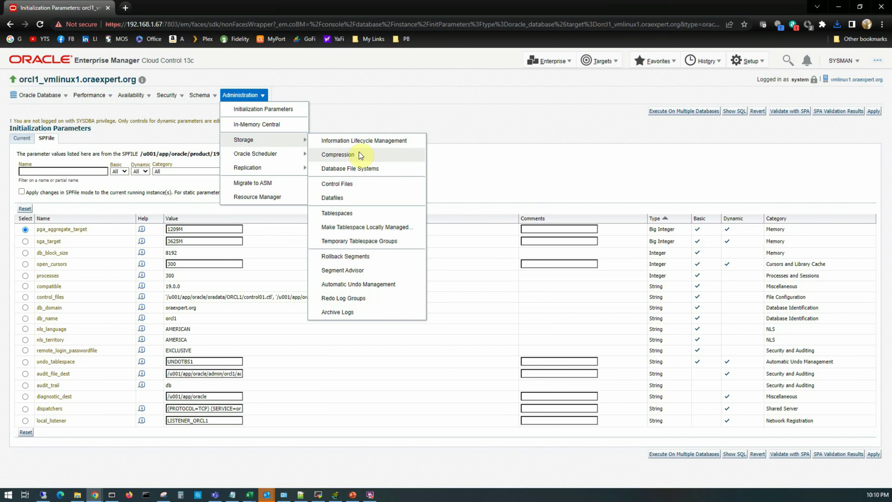
pyautogui.moveTo(264, 155)
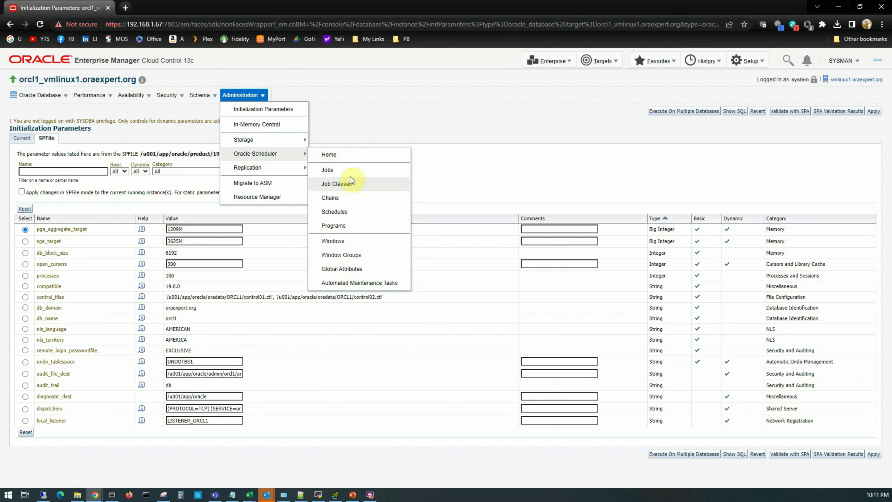
# Reopen Administration to check Oracle Scheduler, Replication and Resource Manager, then dismiss the menu.
pyautogui.click(27, 92)
pyautogui.click(243, 96)
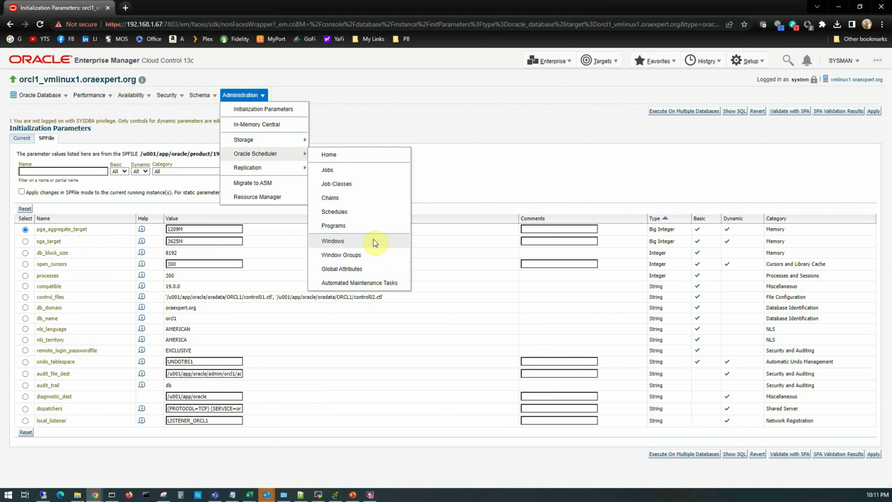
pyautogui.moveTo(246, 168)
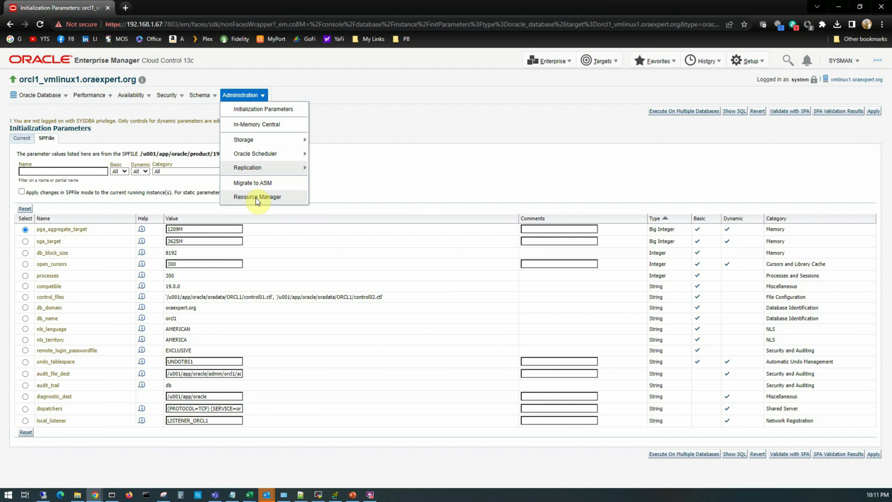
pyautogui.click(391, 122)
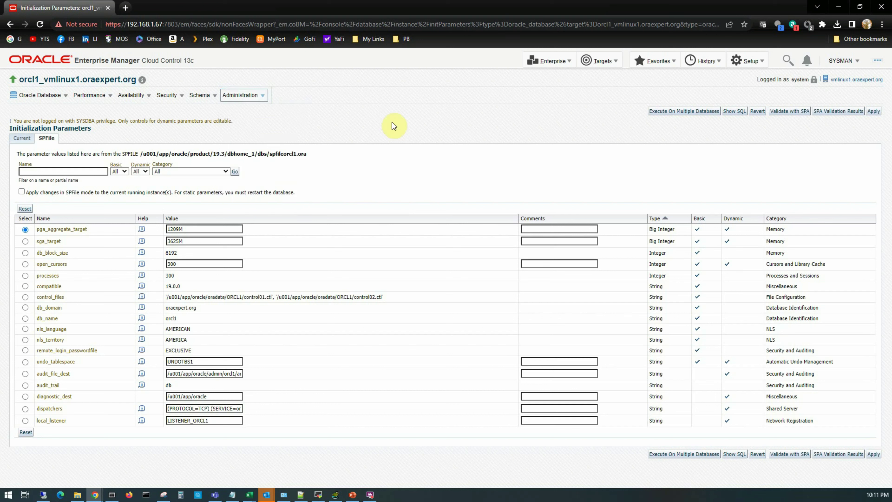